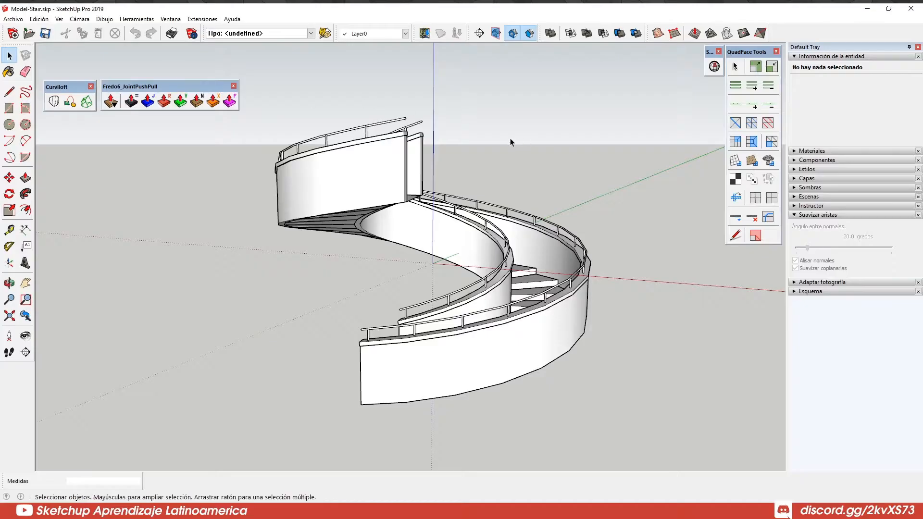
- Start a new model and delete the default cube at the origin
middle_click_drag(485, 288, 468, 379)
left_click(8, 21)
left_click(26, 26)
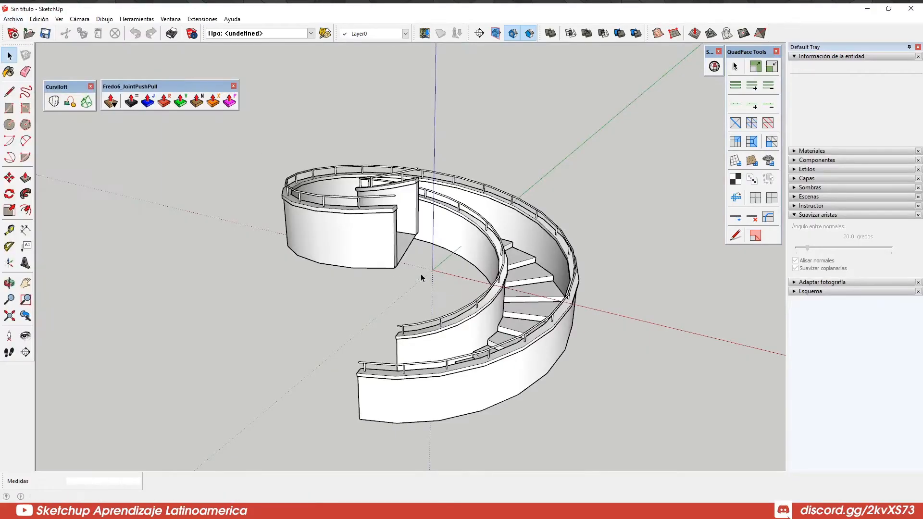
middle_click_drag(444, 282, 406, 236)
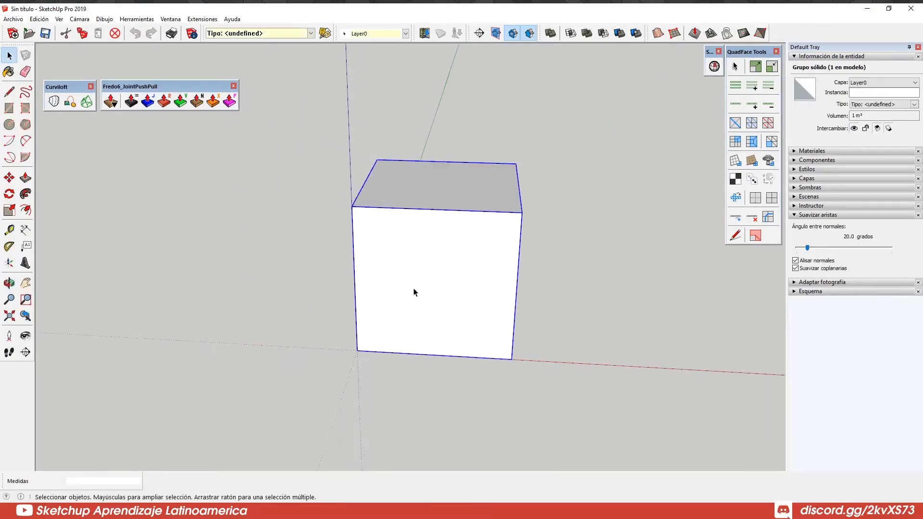
key("Delete")
- Draw a circle with a 1 m radius centred on the origin on the ground plane
key("c")
left_click(357, 350)
middle_click_drag(357, 350, 416, 262, "shift")
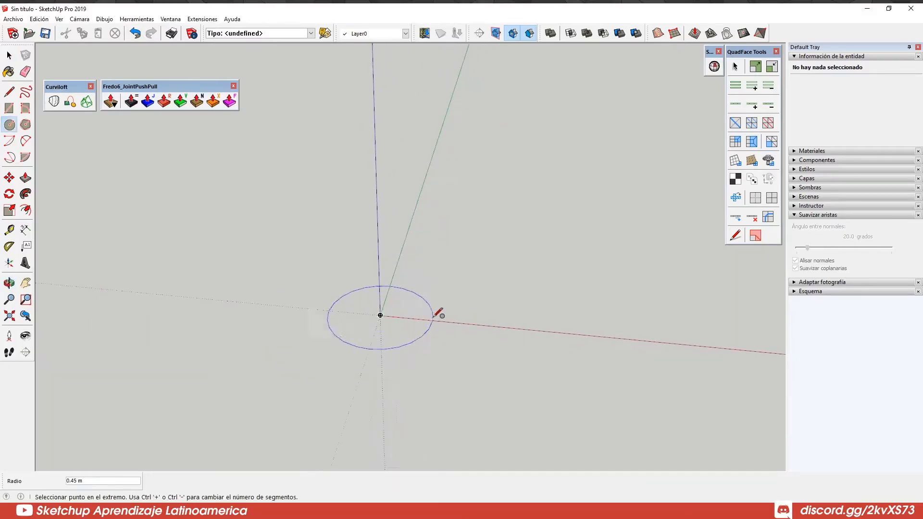
type("1")
key("Return")
middle_click_drag(436, 319, 465, 301)
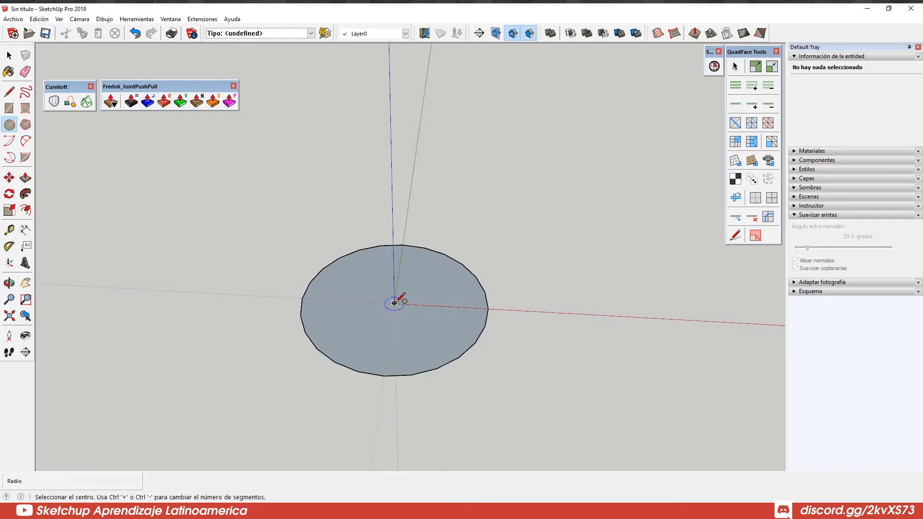
- Offset the circle's edge outward by 1.2 m to form a larger concentric circle
key("f")
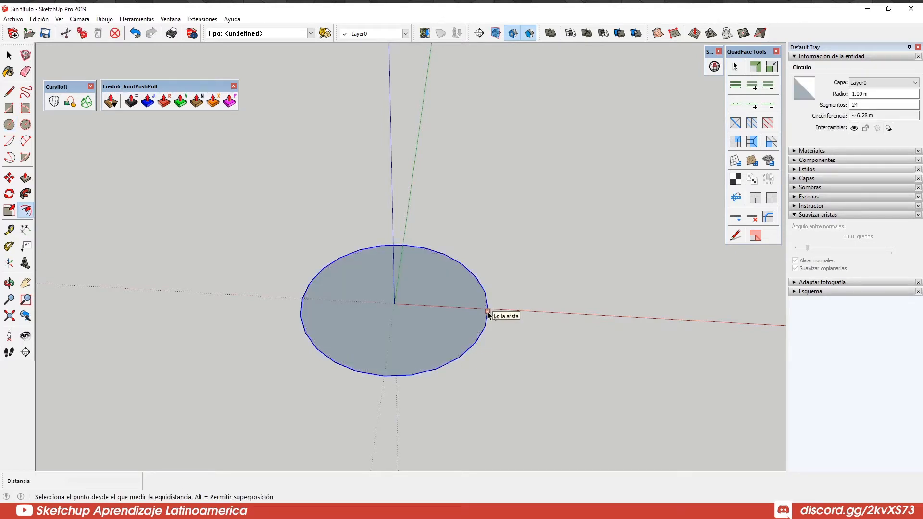
left_click(487, 312)
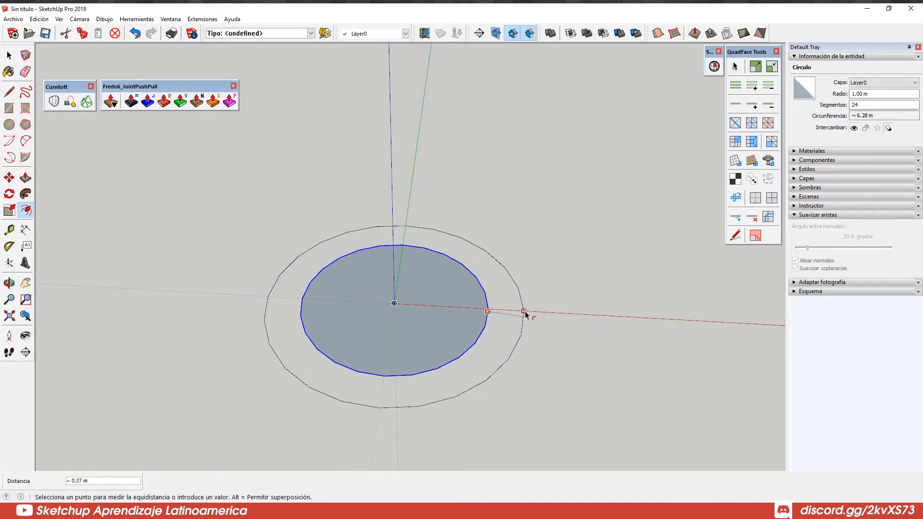
type("1.2")
key("Return")
scroll(476, 320, "down", 2)
mouse_move(474, 325)
middle_mouse_down()
mouse_move(458, 351)
mouse_move(466, 332)
middle_mouse_up()
- Delete the inner disc's face so that only the flat ring is left
key("space")
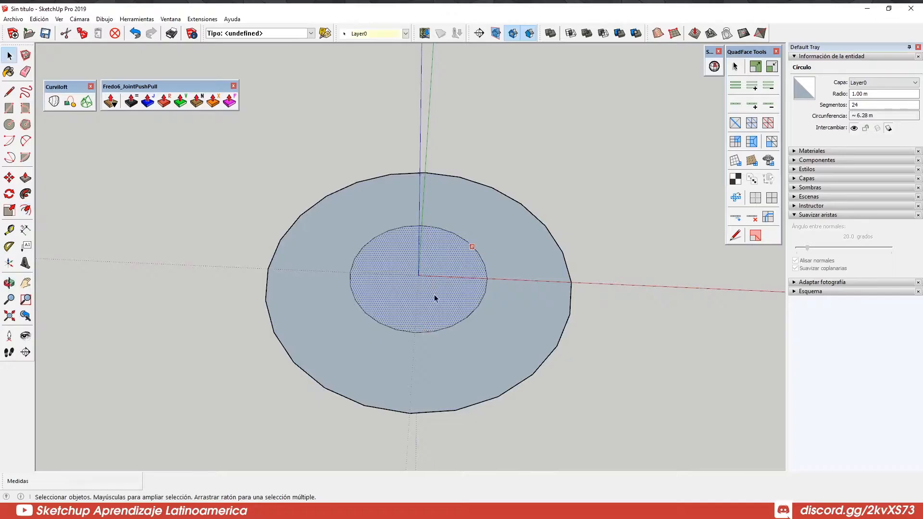
left_click(434, 294)
middle_click_drag(434, 294, 502, 288)
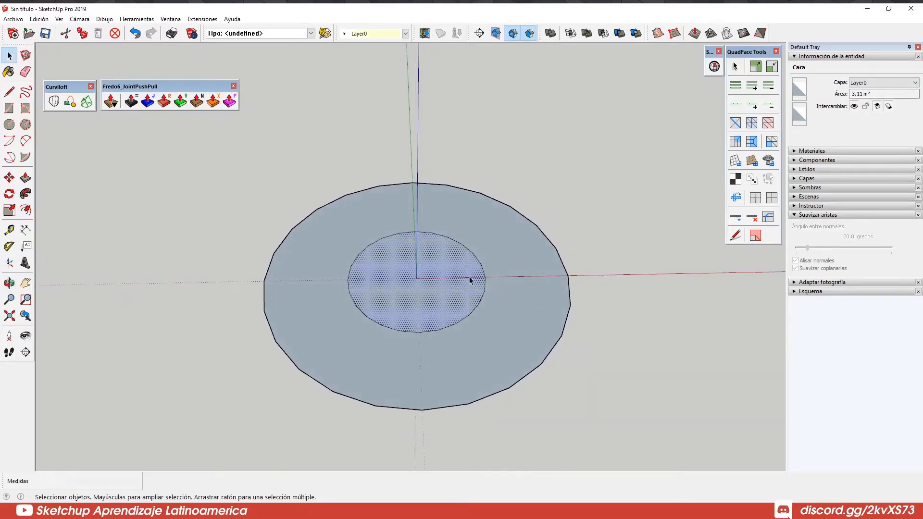
key("Delete")
middle_click_drag(578, 275, 470, 310)
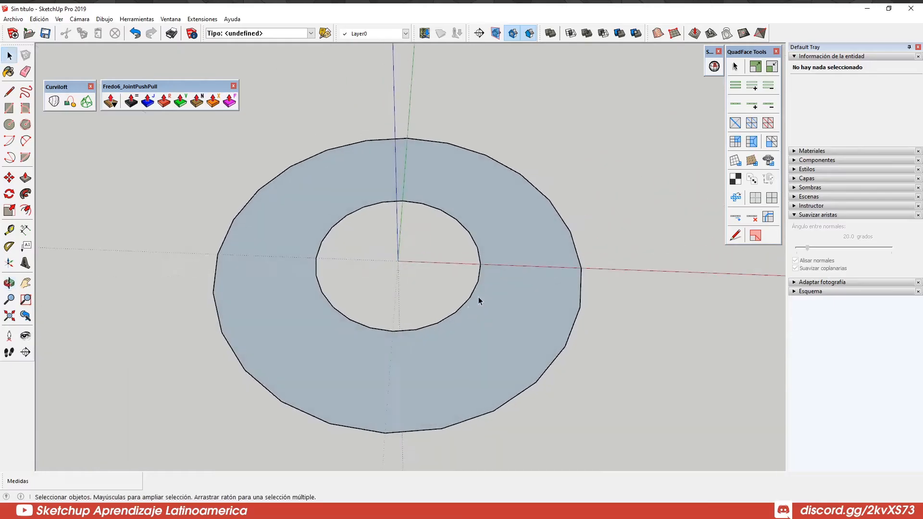
- Examine the segment counts of the ring's inner and outer circles
left_click(471, 298)
middle_click_drag(500, 268, 598, 345)
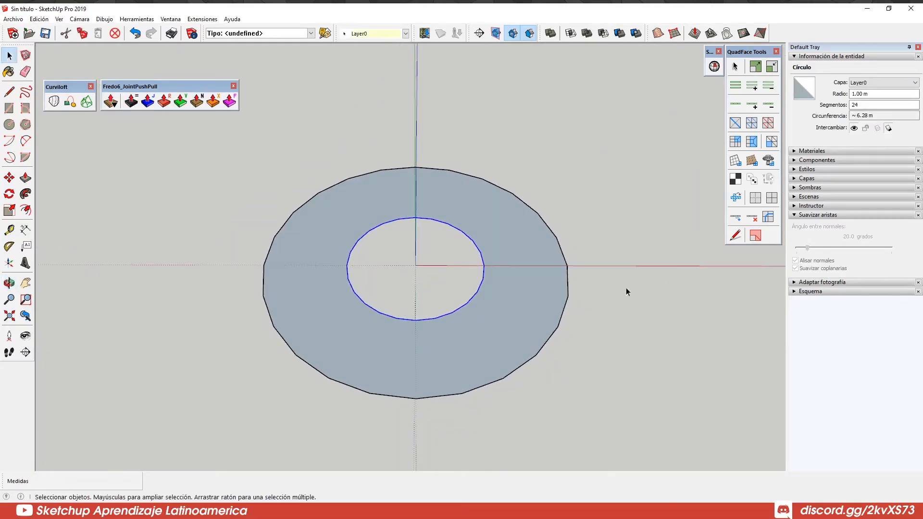
left_click(851, 104)
double_click(862, 103)
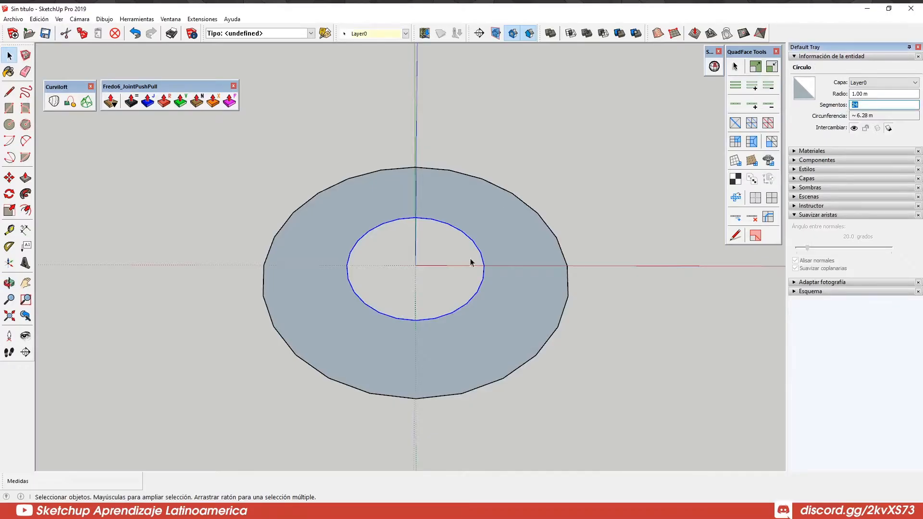
middle_click_drag(397, 315, 639, 281)
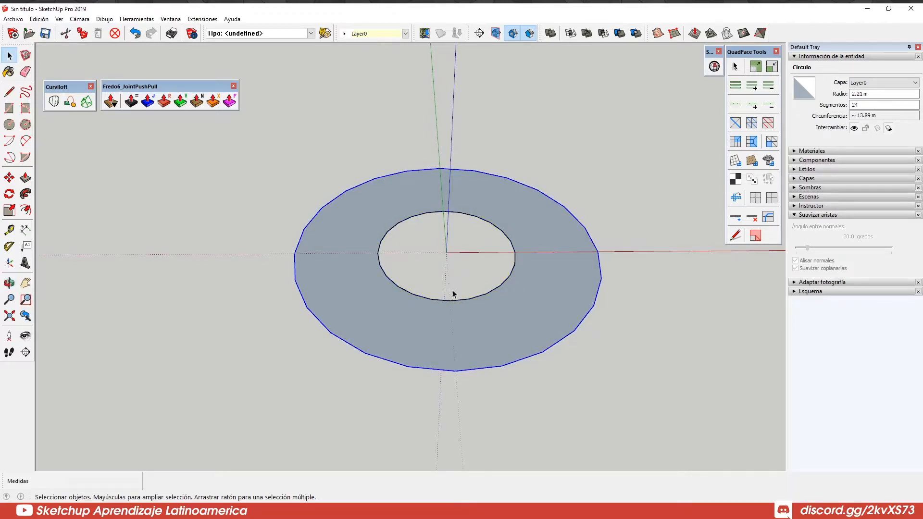
middle_click_drag(476, 331, 454, 355)
middle_click_drag(333, 283, 282, 262, "shift")
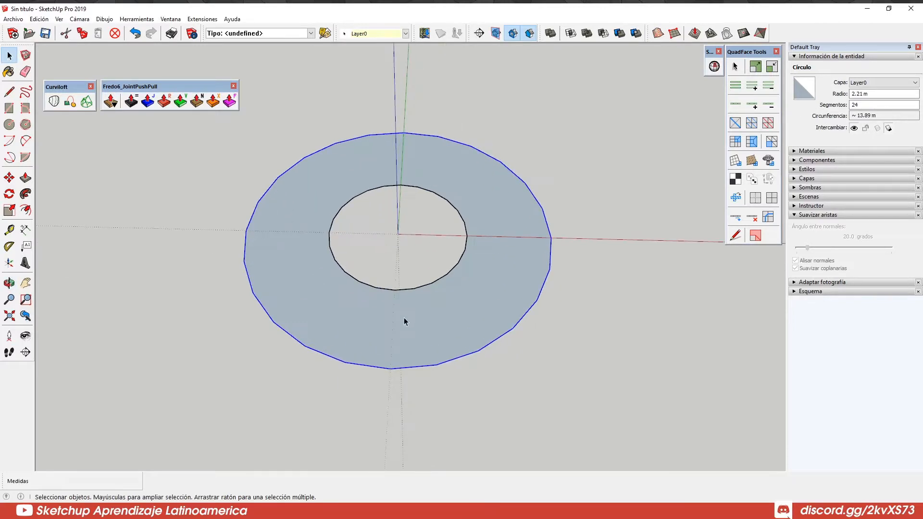
- Draw a 0.16 m vertical line upward from a front vertex of the ring's inner circle
scroll(404, 315, "up", 1)
key("l")
scroll(404, 266, "up", 1)
middle_click_drag(404, 266, 436, 230)
scroll(418, 272, "up", 1)
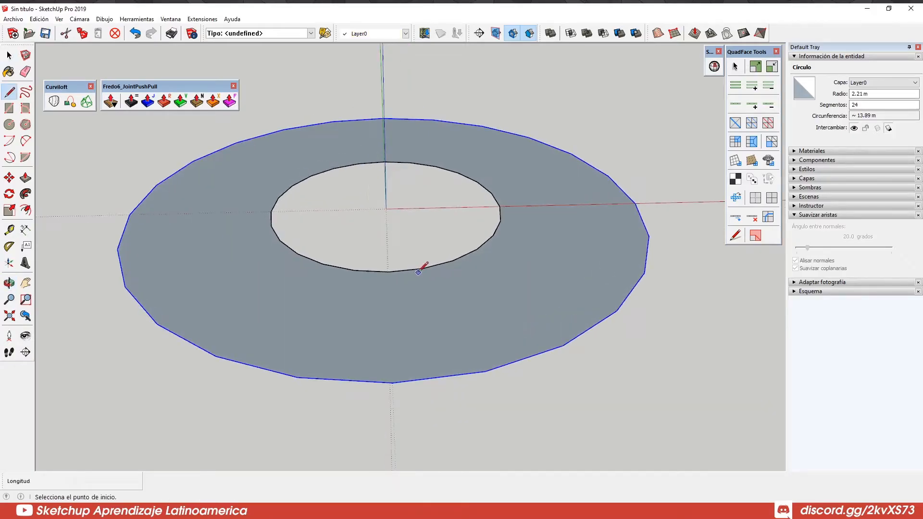
left_click(423, 268)
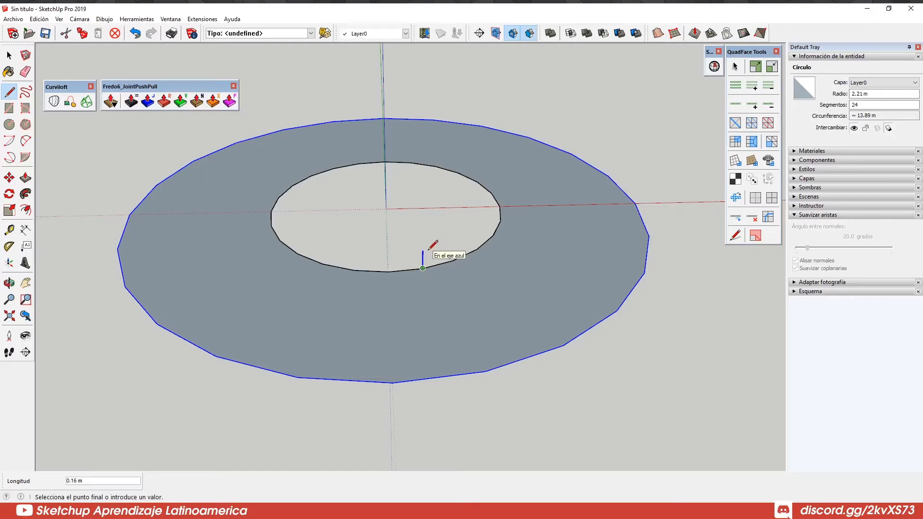
key("Return")
key("ctrl+z")
type("0.16")
key("Return")
- Draw a sloped line from the top of the vertical line down to the adjacent inner-circle vertex, closing a triangle
scroll(447, 243, "down", 1)
scroll(415, 259, "up", 1)
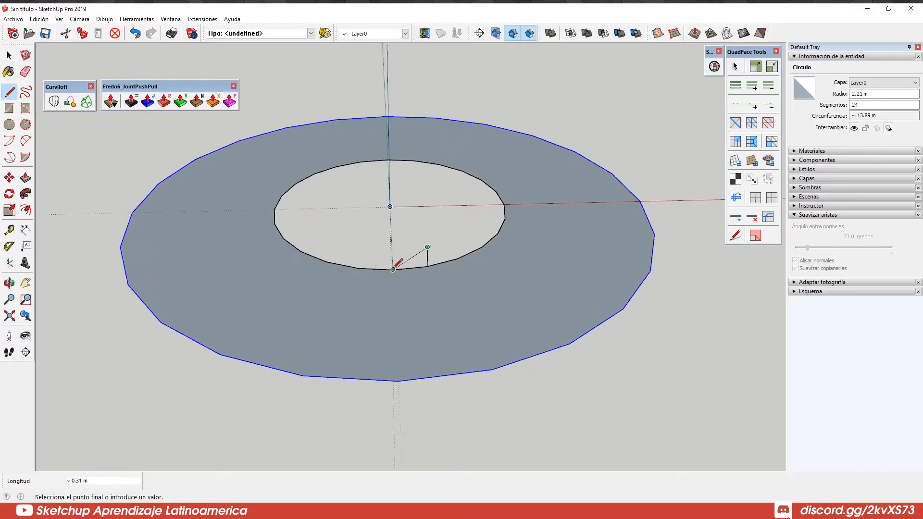
middle_click_drag(392, 268, 379, 273)
left_click(378, 276)
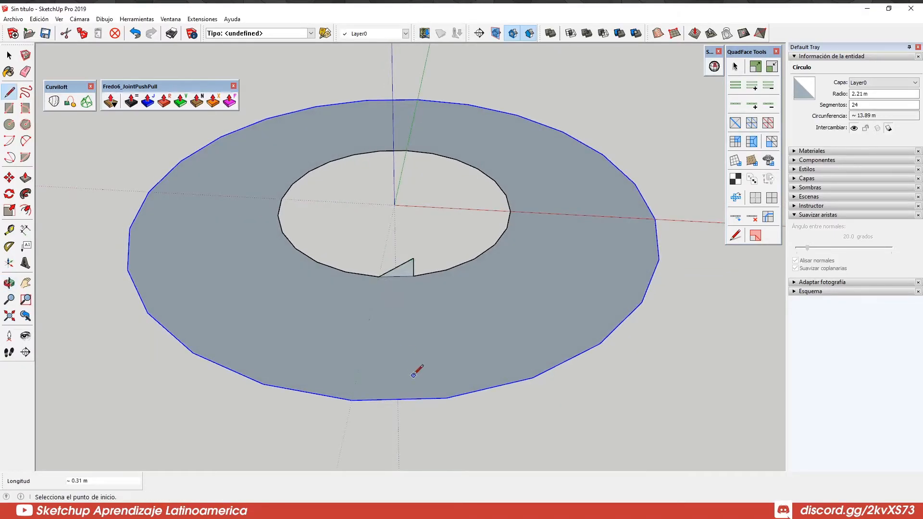
- Build a matching triangle on the corresponding outer-circle segment with a vertical line and a sloped line
left_click(447, 378)
left_click(352, 399)
middle_click_drag(383, 340, 418, 203)
middle_click_drag(402, 330, 417, 349)
scroll(384, 343, "down", 2)
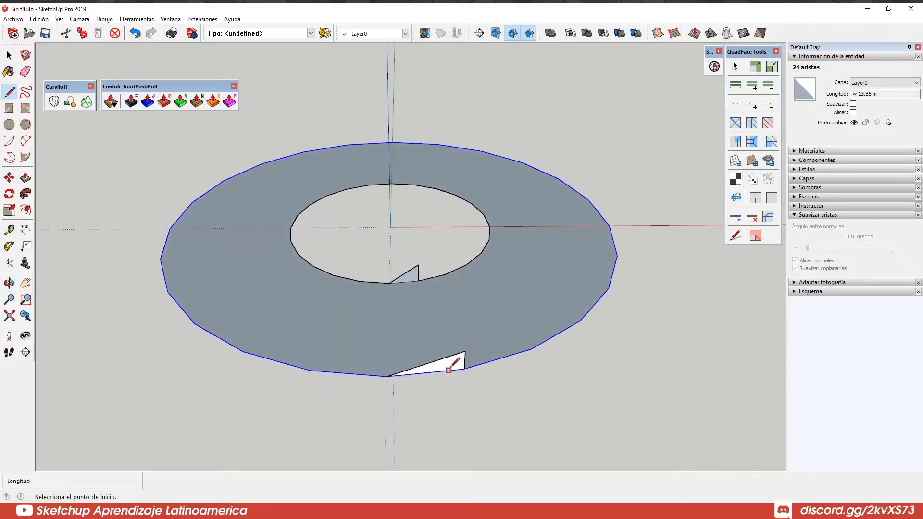
- Erase the vertical lines of the outer and inner triangles
key("e")
left_click(464, 360)
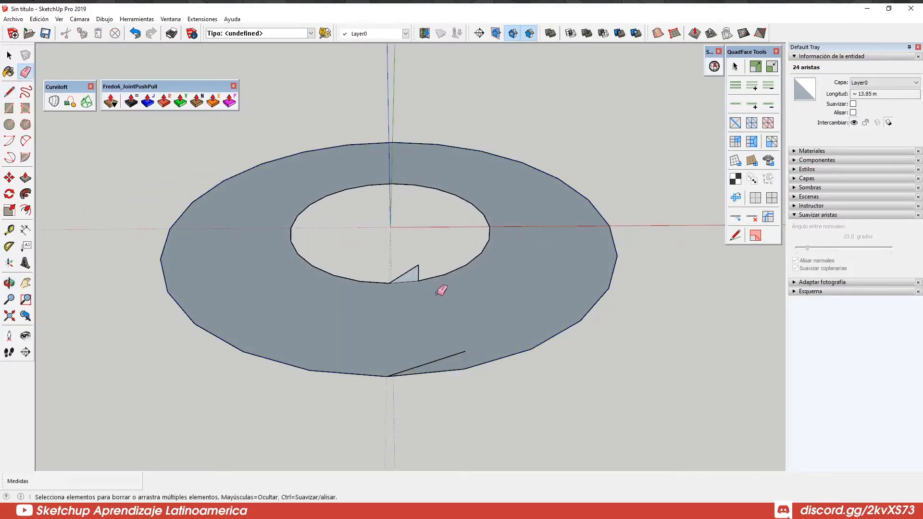
left_click(419, 273)
mouse_move(422, 284)
middle_mouse_down()
mouse_move(418, 241)
mouse_move(360, 237)
mouse_move(388, 262)
middle_mouse_up()
- Rotate-copy both sloped lines about the origin by 15° and array the copies around the whole ring
key("space")
left_click_drag(347, 228, 443, 315)
middle_click_drag(443, 315, 389, 214)
key("q")
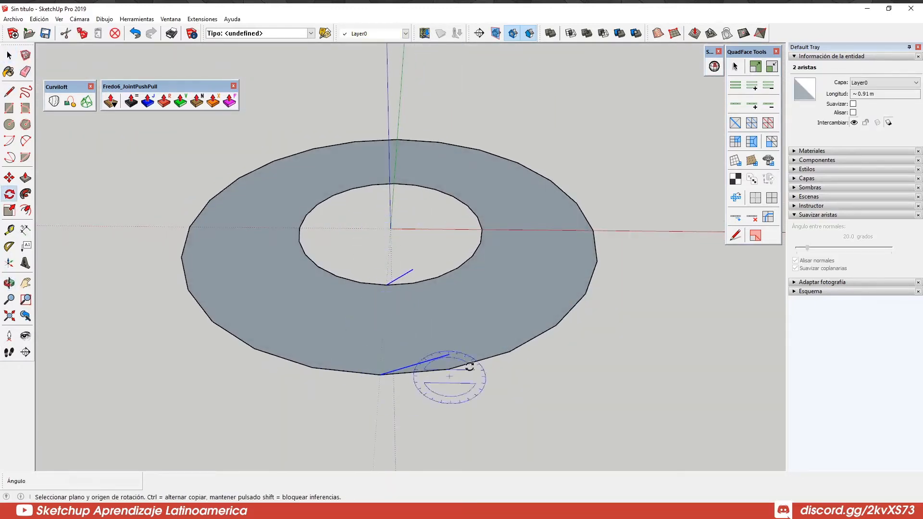
left_click(389, 228)
left_click(380, 375)
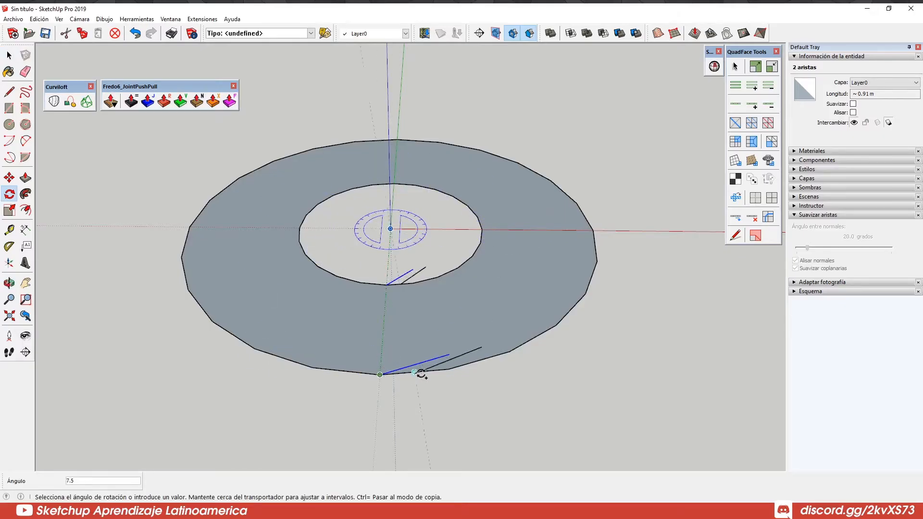
left_click(448, 370)
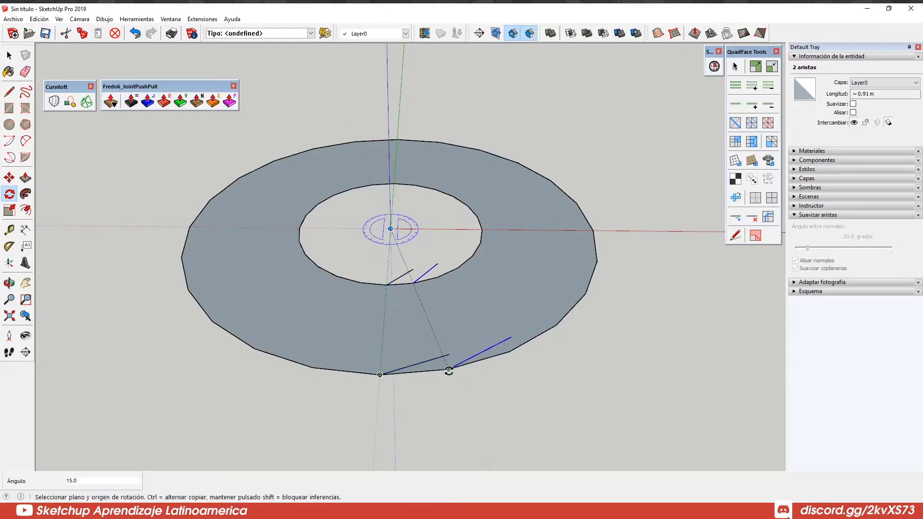
key("Return")
middle_click_drag(454, 279, 461, 200)
middle_click_drag(574, 252, 578, 245)
- Select all the sloped lines and copy them up by one riser height, repeating the copy as an x23 array
key("space")
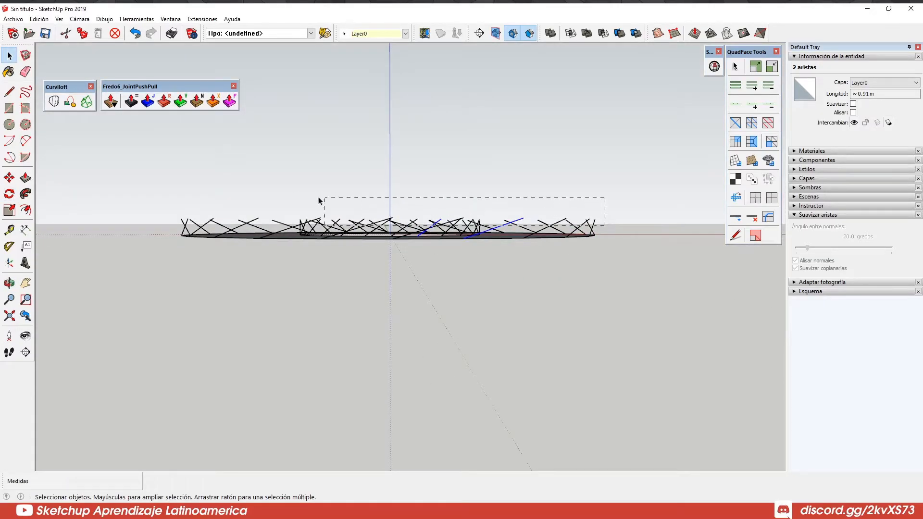
left_click_drag(169, 185, 169, 185)
middle_click_drag(378, 230, 349, 355)
scroll(348, 355, "up", 2)
key("m")
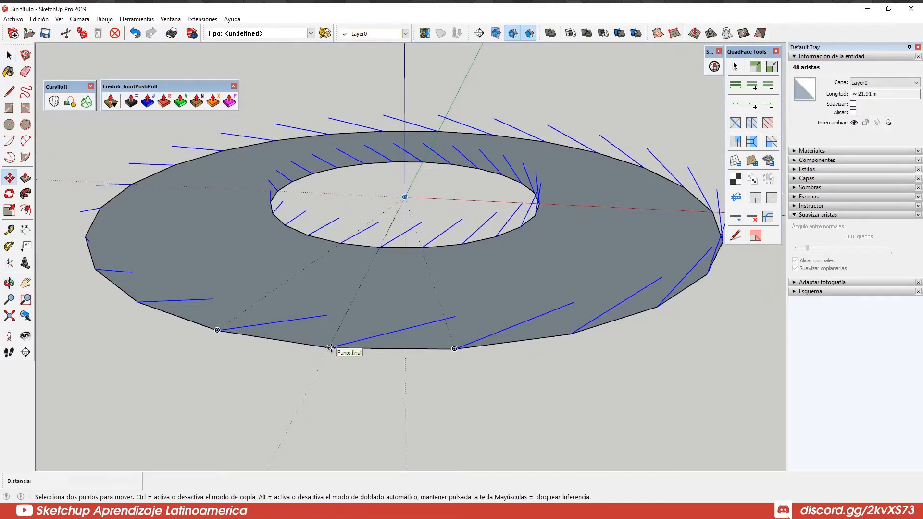
left_click(329, 347)
key("ctrl")
left_click(326, 317)
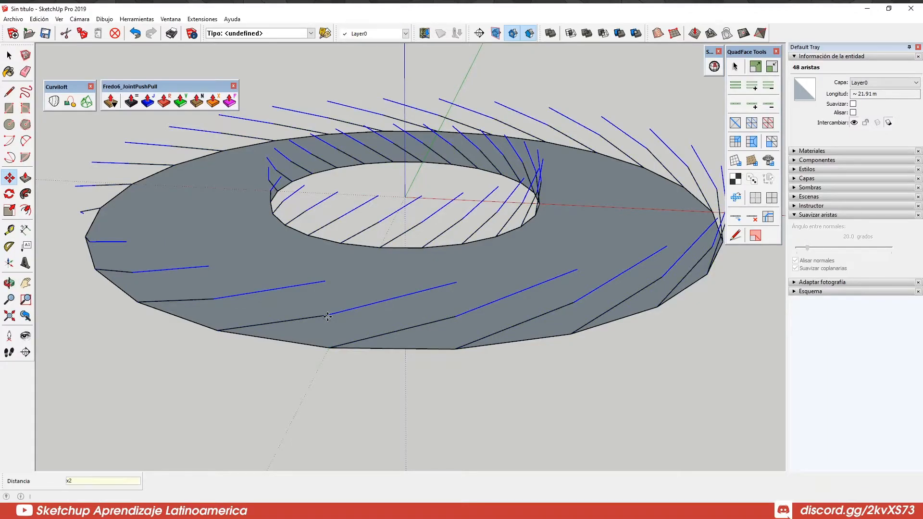
type("x23")
key("Return")
scroll(391, 341, "down", 6)
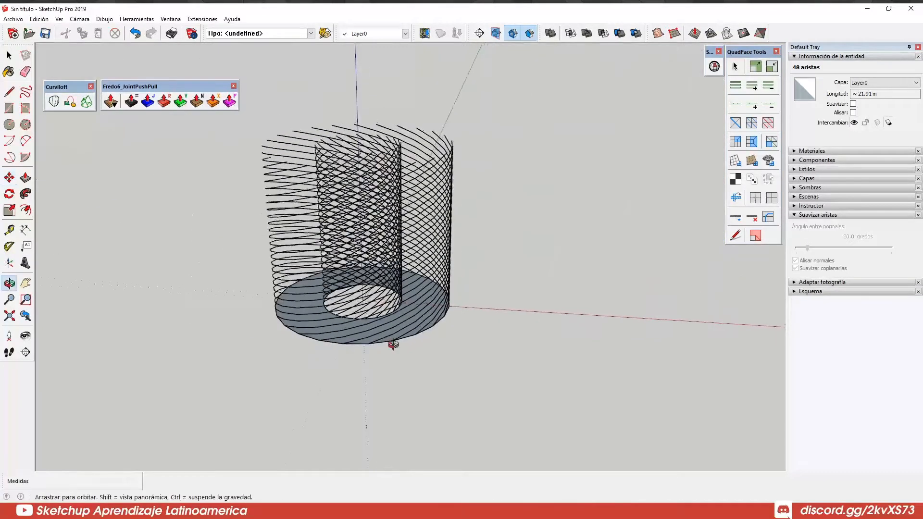
middle_click_drag(371, 146, 394, 173)
key("space")
middle_click_drag(383, 358, 406, 405)
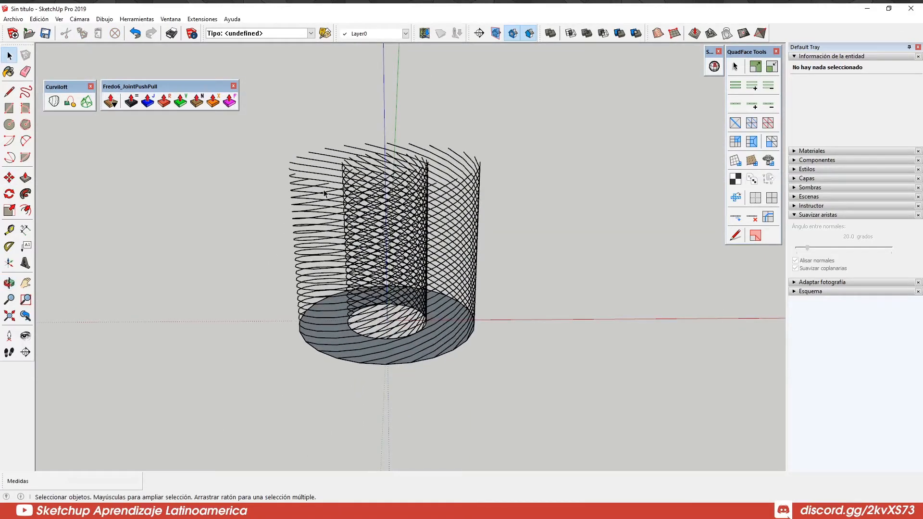
- Group the flat ring's face together with its bounding edges
mouse_move(388, 331)
middle_mouse_down()
mouse_move(394, 249)
mouse_move(416, 211)
middle_mouse_up()
scroll(385, 338, "up", 2)
double_click(415, 286)
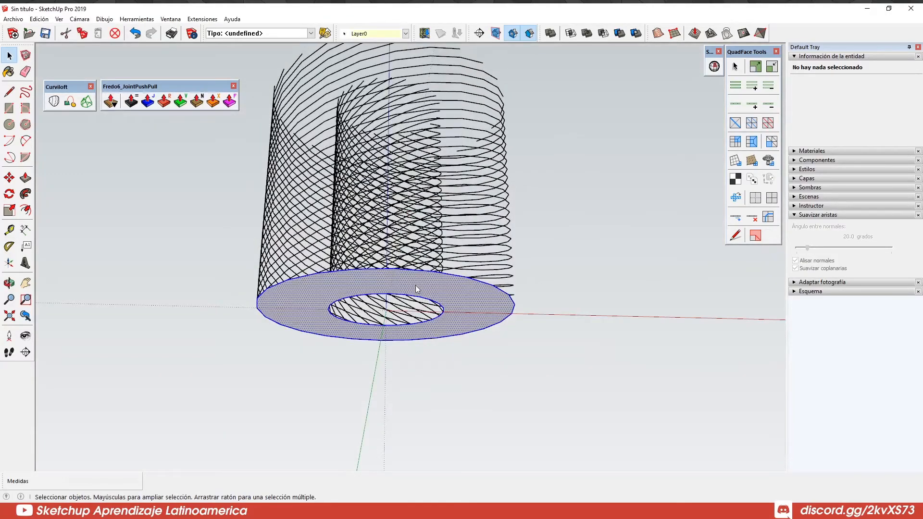
right_click(415, 285)
left_click(440, 210)
middle_click_drag(412, 320, 409, 358)
- Select one outer helix and its matching inner helix and move both along the red axis, clear of the ring
left_click(506, 335)
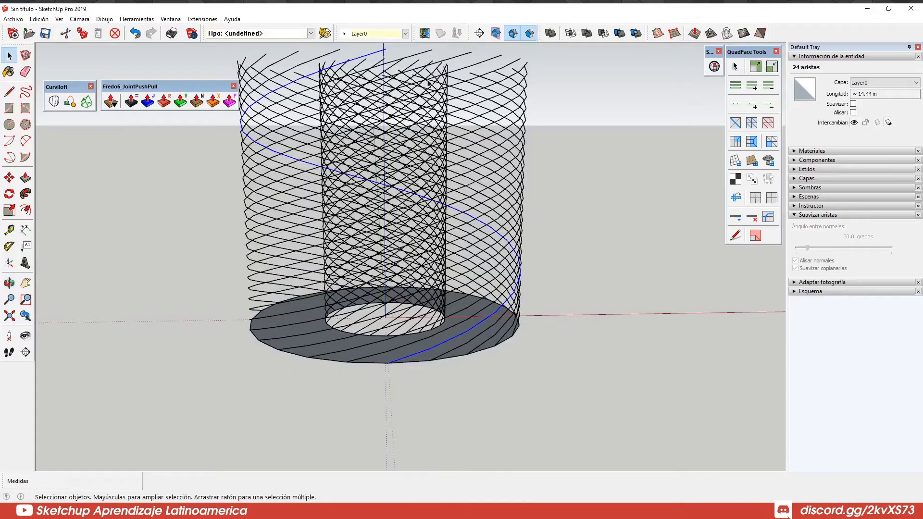
scroll(390, 364, "up", 5)
scroll(390, 365, "up", 5)
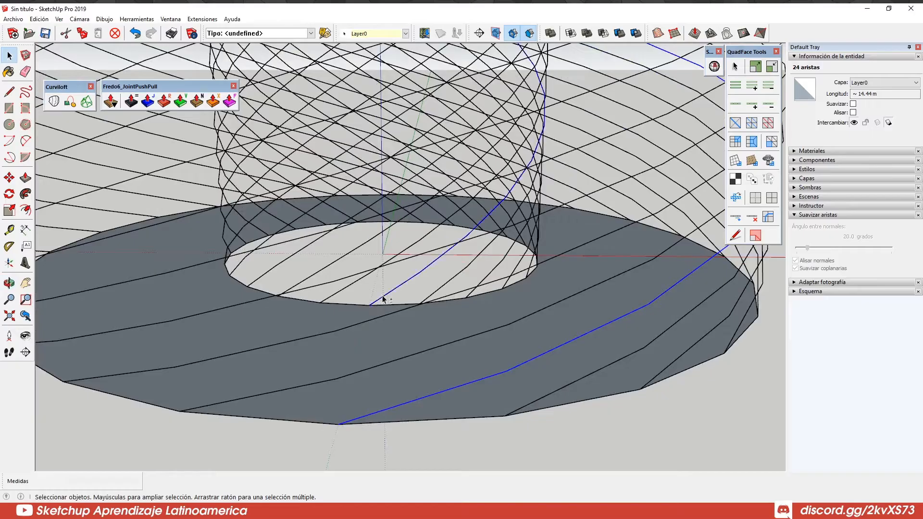
scroll(383, 299, "down", 6)
key("m")
left_click(355, 350)
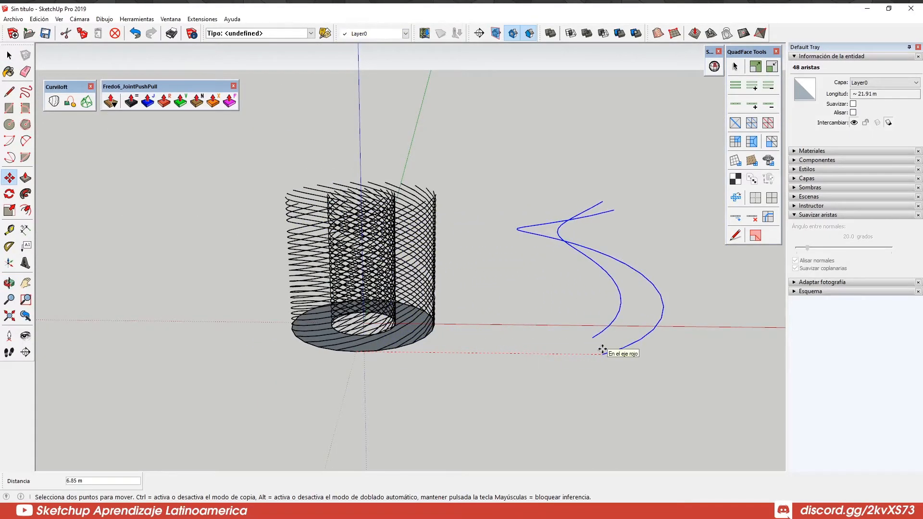
key("Return")
- Delete the rest of the helical lines standing on the ring, keeping the ring itself
scroll(553, 297, "down", 2)
middle_click_drag(445, 261, 430, 212)
key("space")
left_click_drag(303, 179, 469, 352)
scroll(417, 314, "up", 3)
middle_click_drag(421, 312, 451, 320)
left_click(435, 315, "shift")
key("Delete")
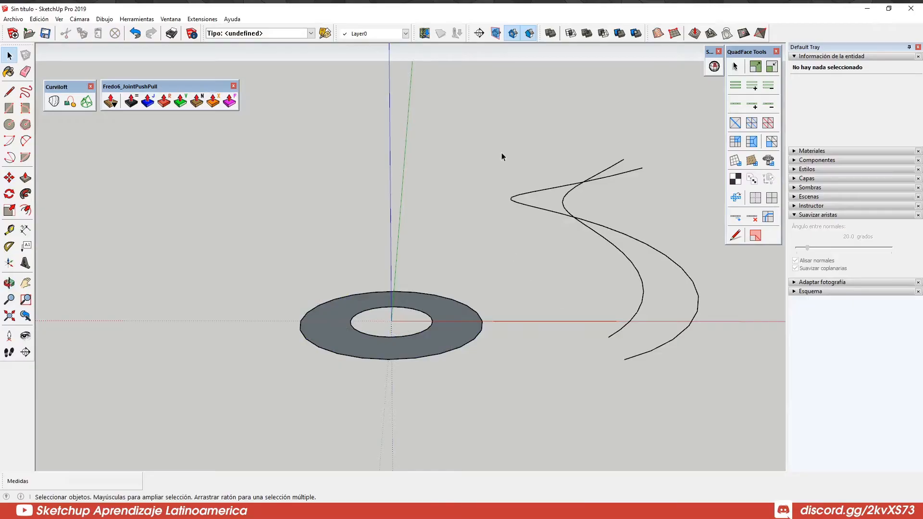
- Move the two separated helices back along the red axis onto the front of the ring
left_click_drag(500, 156, 725, 399)
key("m")
left_click(623, 360)
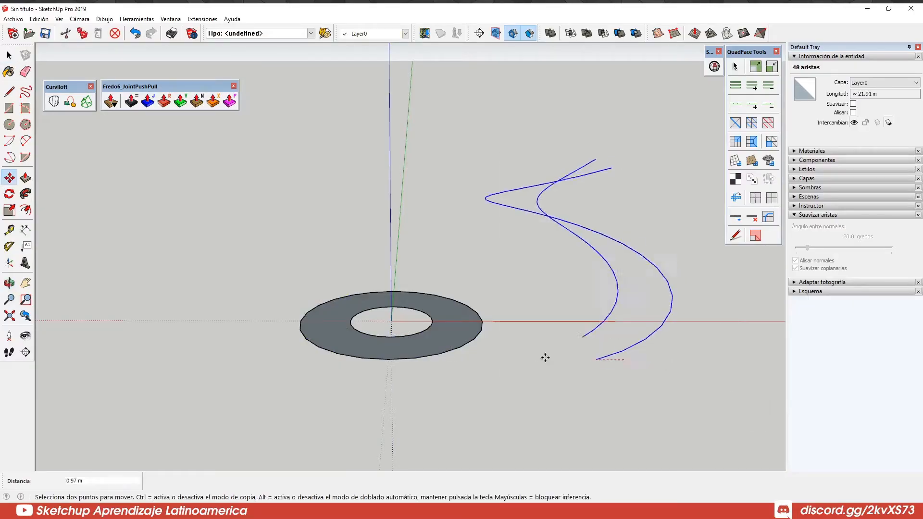
left_click(396, 352)
middle_click_drag(395, 352, 427, 353)
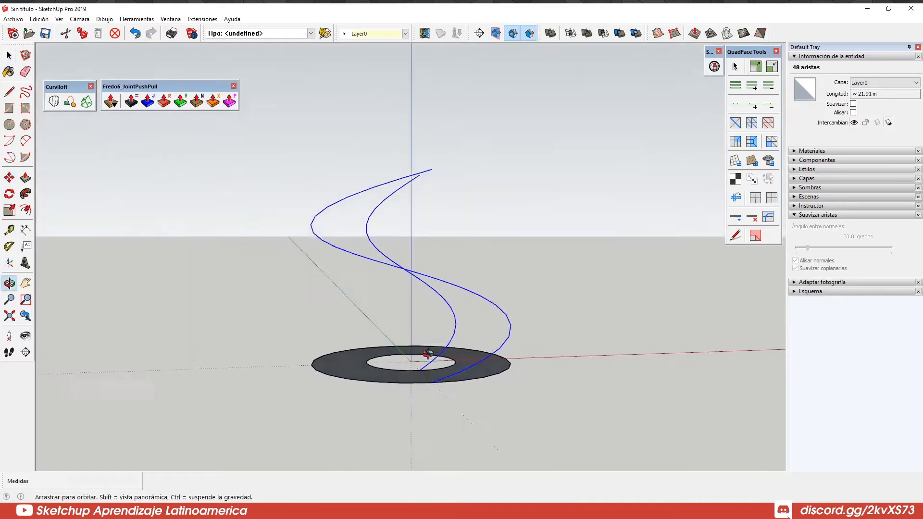
- Draw a 3 m vertical line up the blue axis from the centre of the ring
middle_click_drag(442, 285, 399, 301)
scroll(399, 301, "down", 2)
middle_click_drag(459, 325, 426, 340)
scroll(381, 346, "up", 1)
mouse_move(371, 352)
middle_mouse_down()
mouse_move(385, 342)
mouse_move(378, 297)
middle_mouse_up()
scroll(385, 341, "up", 1)
key("l")
left_click(366, 351)
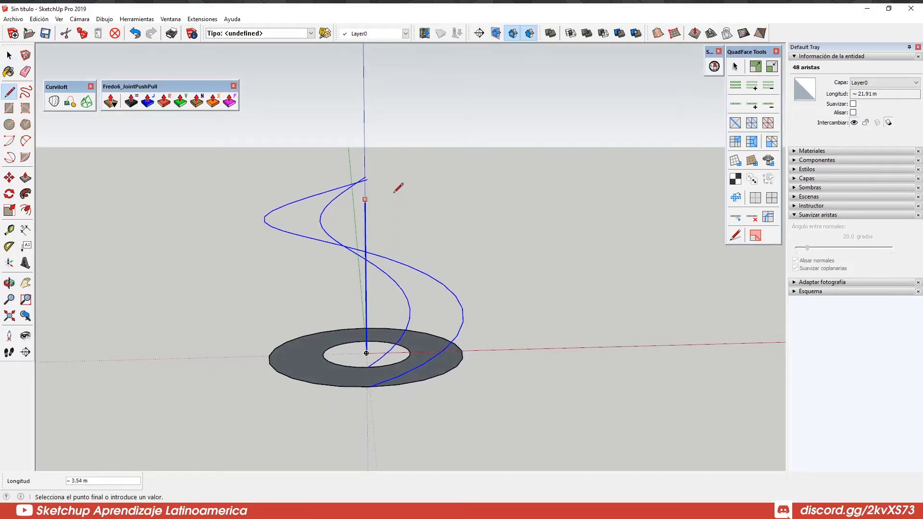
mouse_move(367, 351)
middle_mouse_down("shift")
mouse_move(398, 339)
mouse_move(365, 310)
middle_mouse_up("shift")
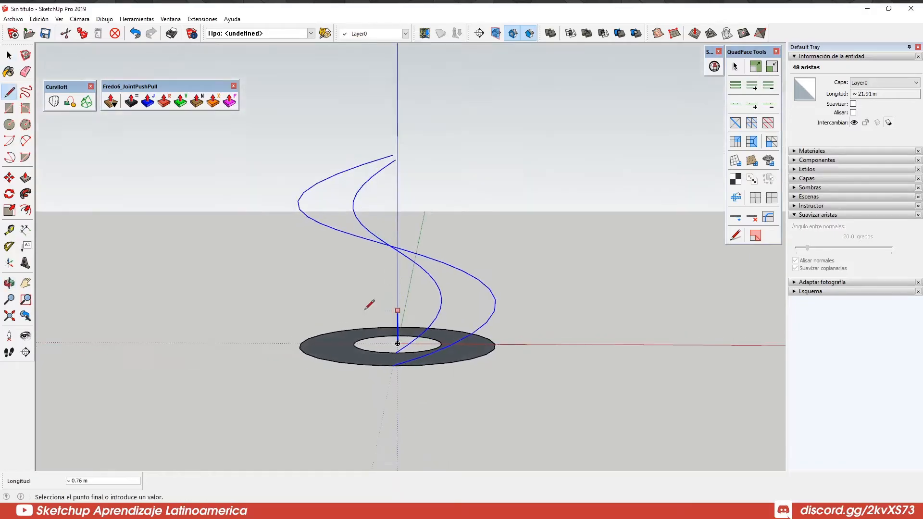
type("3")
key("Return")
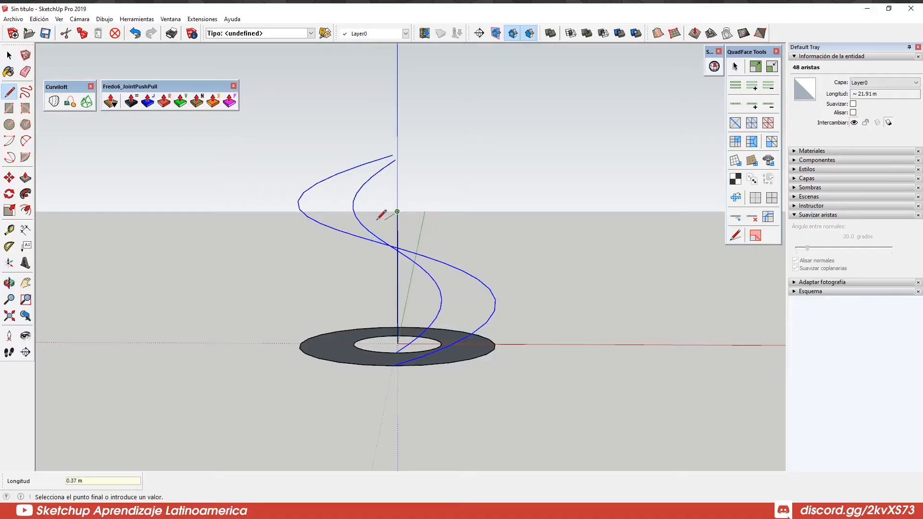
middle_click_drag(371, 213, 378, 220)
key("space")
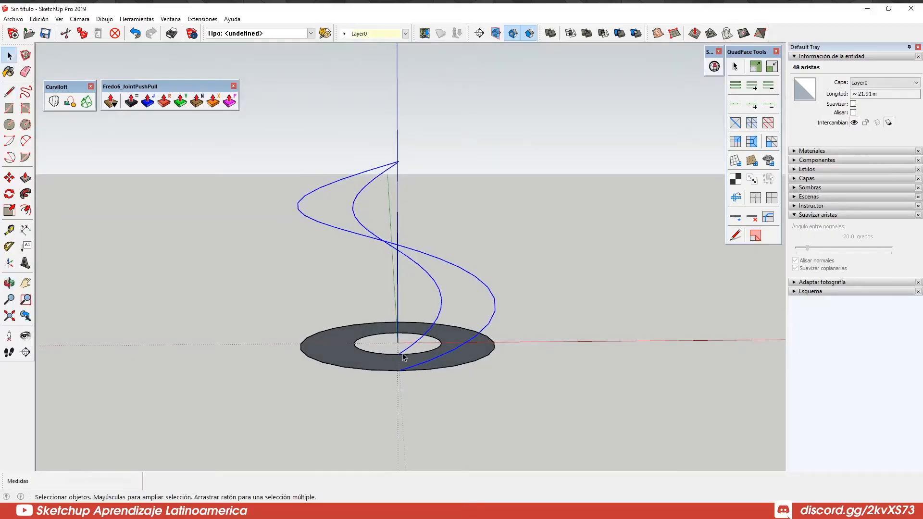
- Scale both helices along the blue axis by about 0.74 to match the vertical line's height, and erase that line
key("s")
mouse_move(399, 166)
middle_mouse_down()
mouse_move(426, 174)
mouse_move(414, 171)
middle_mouse_up()
left_click_drag(397, 172, 402, 206)
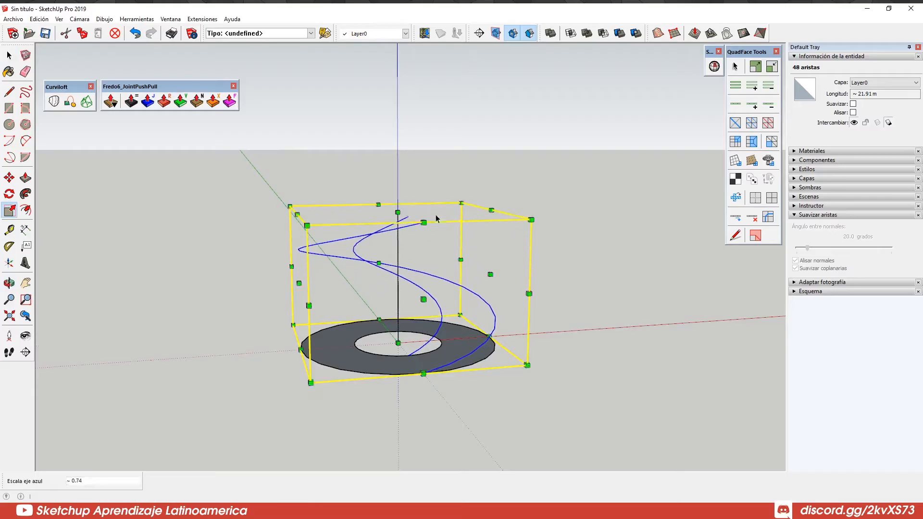
mouse_move(438, 212)
middle_mouse_down()
mouse_move(439, 239)
mouse_move(329, 208)
mouse_move(369, 231)
mouse_move(439, 326)
mouse_move(419, 339)
mouse_move(408, 309)
mouse_move(382, 288)
middle_mouse_up()
key("e")
left_click(398, 246)
key("space")
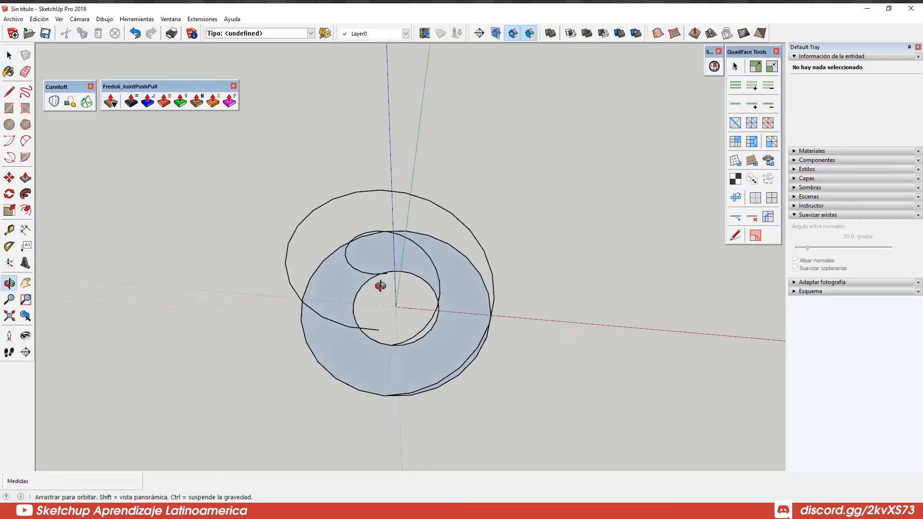
- Close the helix pair into one outline with straight lines joining the inner and outer ends at the top and bottom
scroll(385, 277, "up", 3)
key("l")
left_click(388, 276)
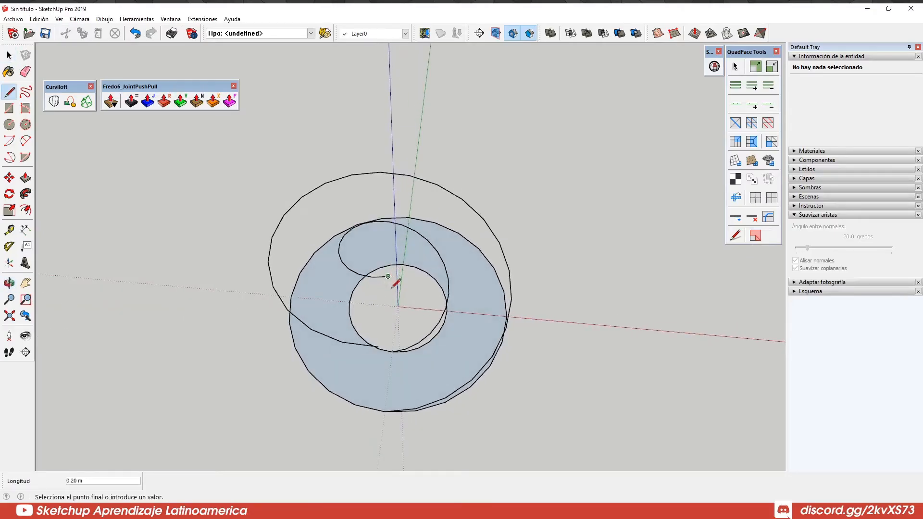
key("Escape")
left_click(378, 346)
middle_click_drag(386, 392, 417, 326)
key("space")
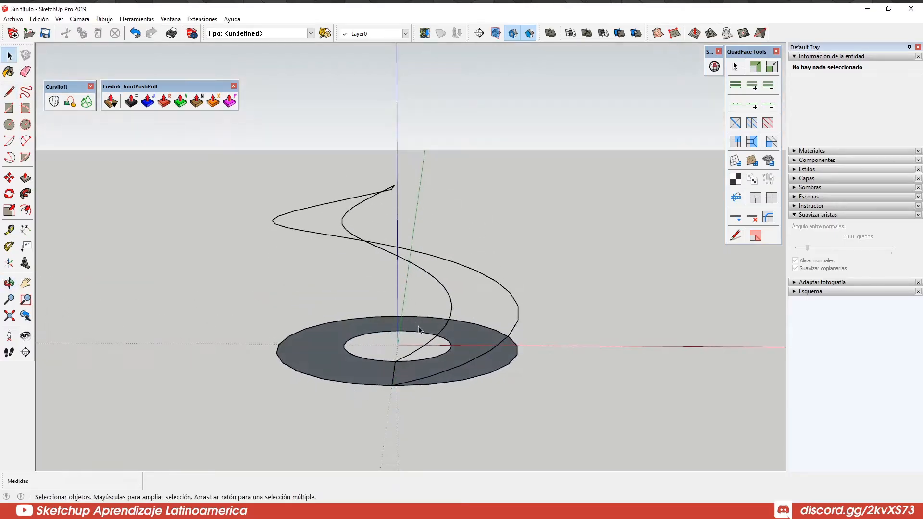
- Try stacking a copy of the closed helix outline on top of the original, and undo the copy
triple_click(422, 347)
scroll(423, 346, "down", 2)
key("m")
key("ctrl")
left_click(396, 380)
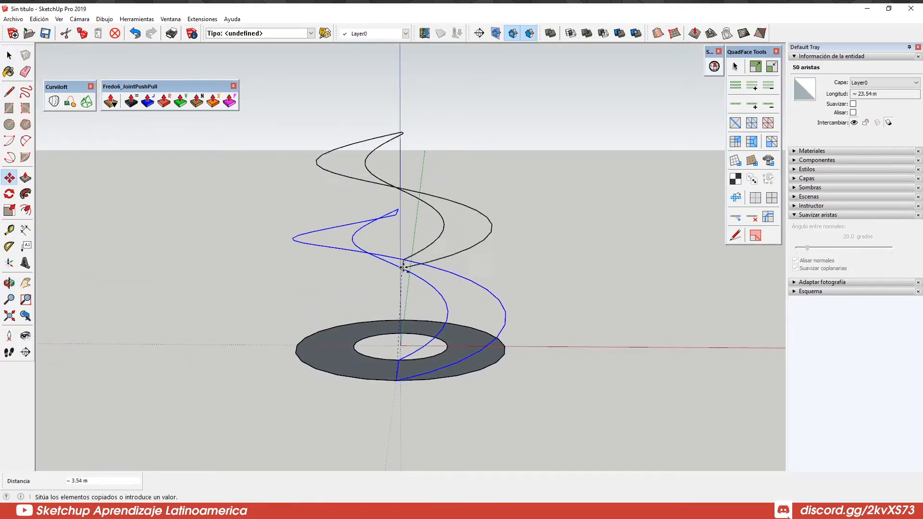
left_click(396, 214)
scroll(414, 279, "down", 2)
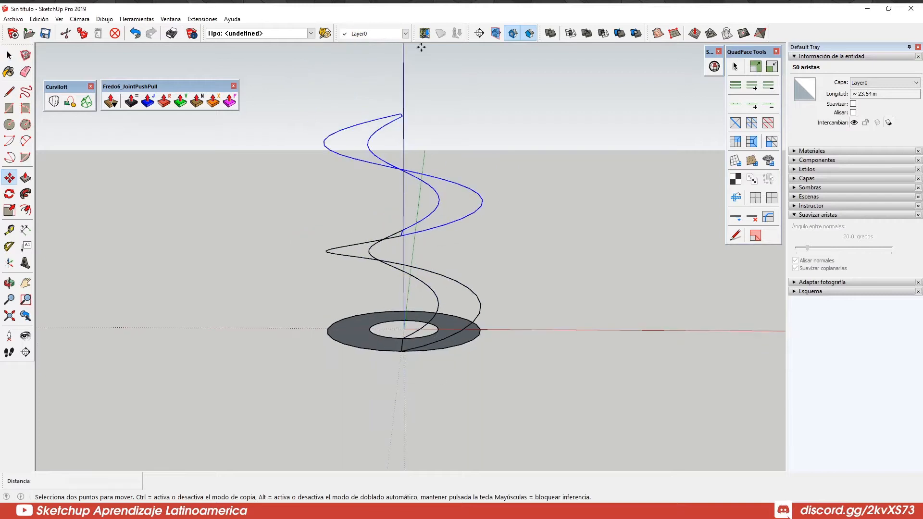
key("ctrl+z")
scroll(416, 339, "up", 2)
key("space")
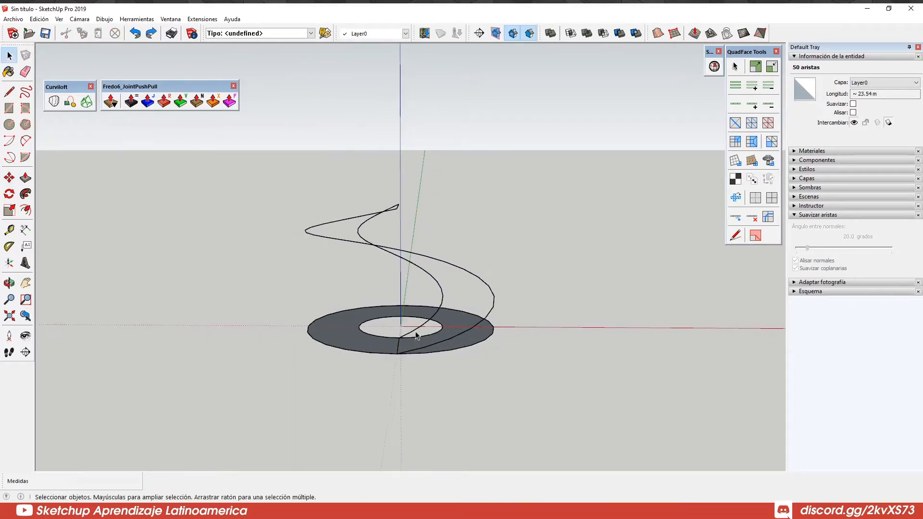
- Select the whole closed helix outline and run Curviloft Skin Contours on it
triple_click(420, 326)
middle_click_drag(420, 327, 440, 353)
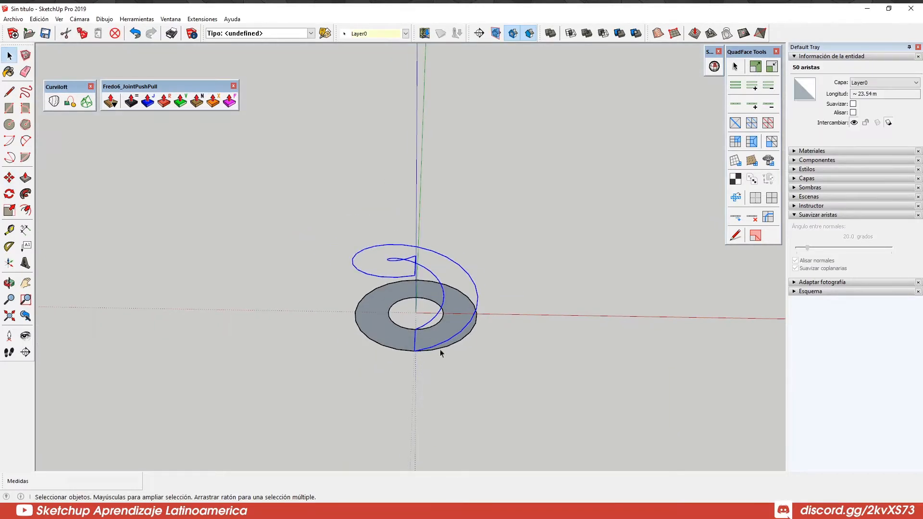
key("m")
scroll(432, 334, "up", 3)
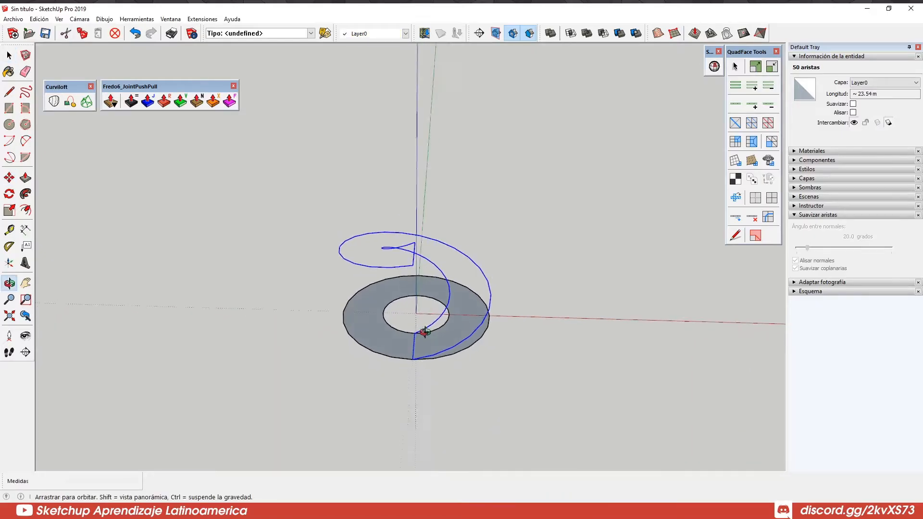
key("space")
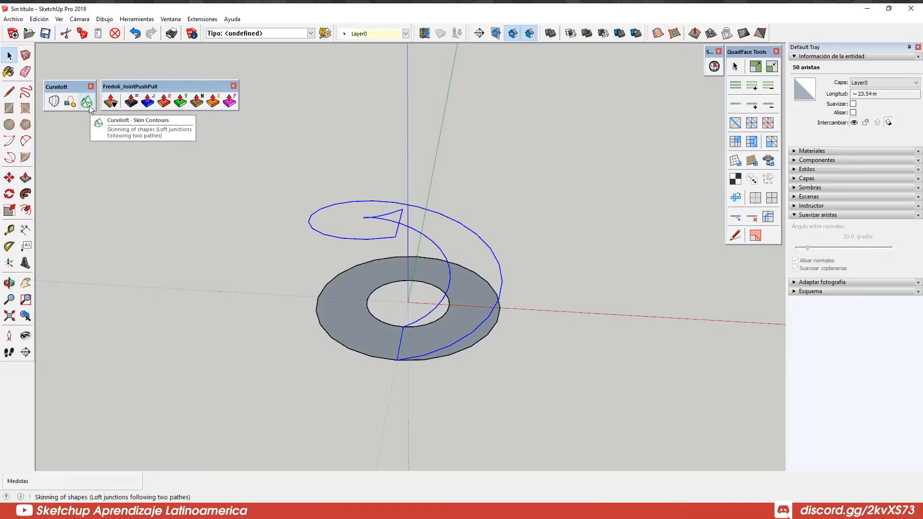
middle_click_drag(360, 235, 423, 233)
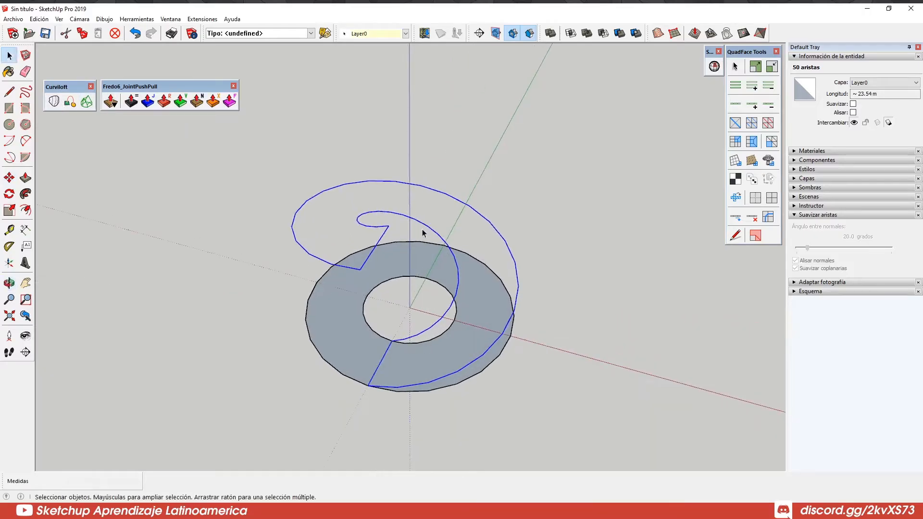
left_click(87, 101)
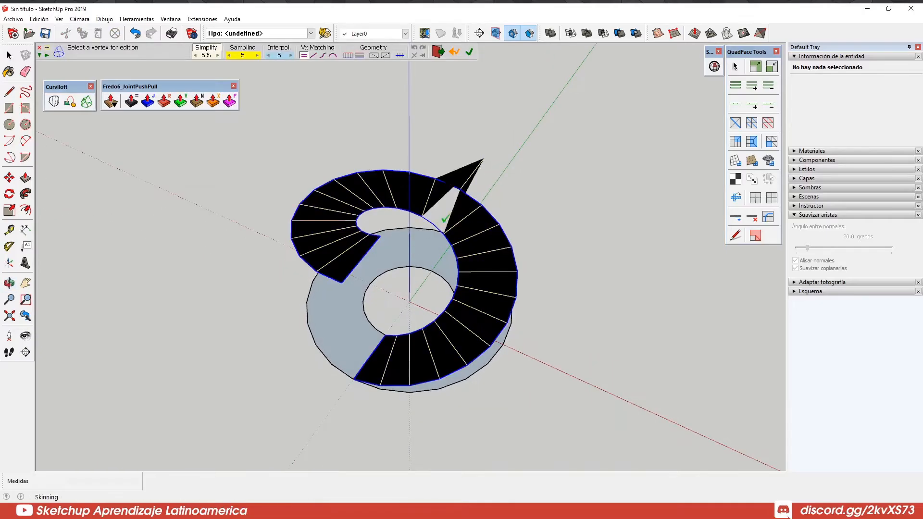
- Correct the vertex pairing between the inner and outer edges at the spiked gap, and generate the skinned surface
scroll(445, 218, "up", 1)
middle_click_drag(421, 289, 349, 243)
scroll(461, 198, "up", 1)
scroll(466, 195, "up", 2)
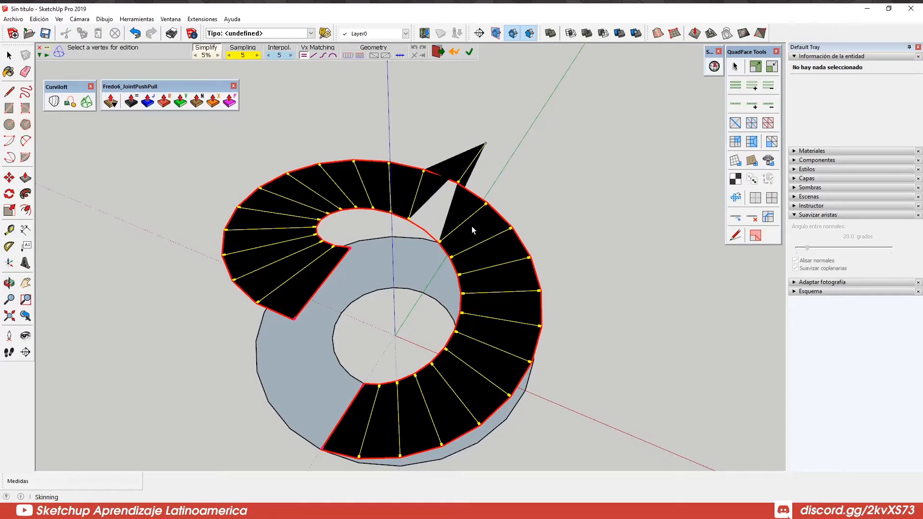
mouse_move(471, 226)
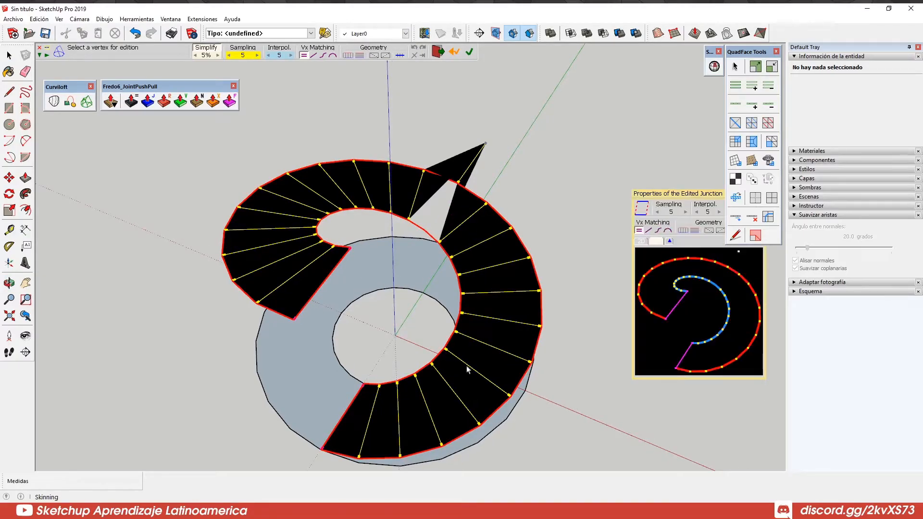
left_click(486, 143)
left_click(438, 244)
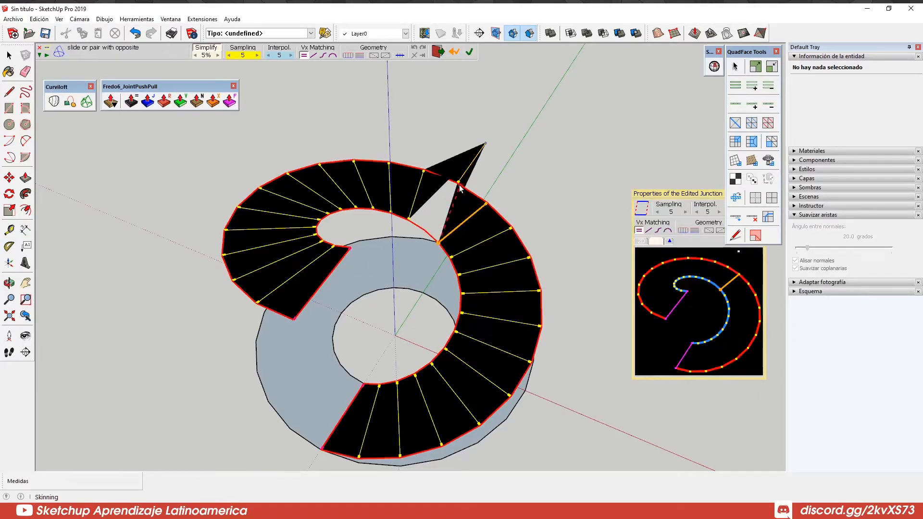
left_click(438, 244)
scroll(482, 252, "down", 3)
middle_click_drag(562, 359, 490, 287)
left_click(561, 336)
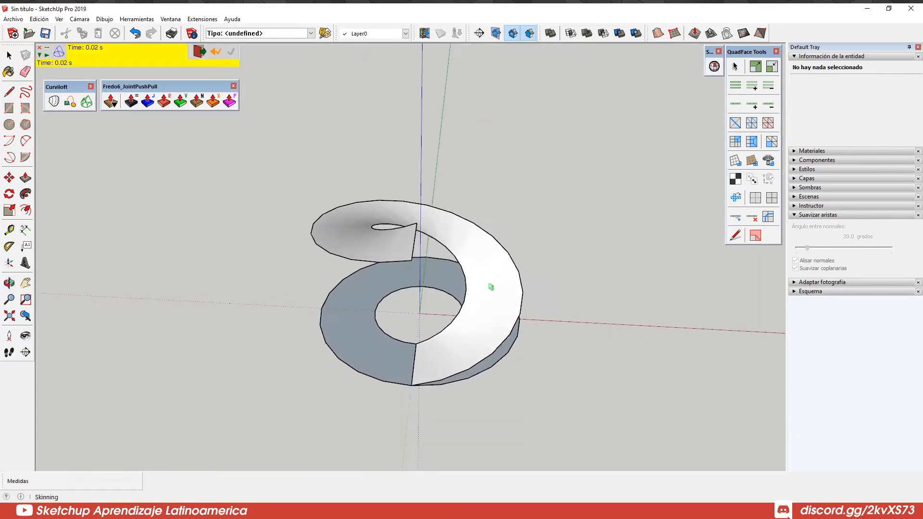
- Examine the geometry of the skinned helical surface from several angles
middle_click_drag(452, 380, 471, 262)
key("space")
double_click(475, 307)
triple_click(475, 308)
middle_click_drag(475, 307, 498, 269)
middle_click_drag(457, 304, 463, 355)
key("Escape")
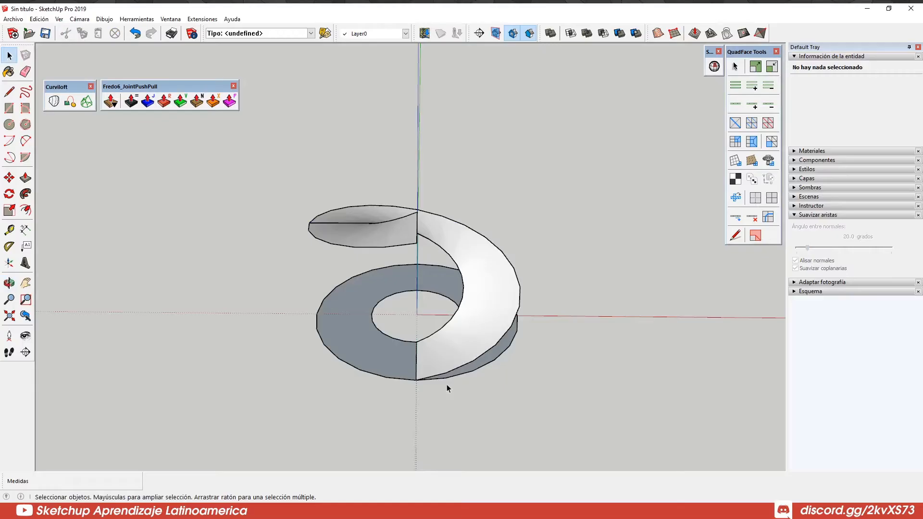
- Select the closed helix outline and move it 10 m along the red axis, away from the ring
left_click(446, 356)
middle_click_drag(446, 356, 513, 326)
triple_click(533, 358)
scroll(547, 352, "down", 2)
scroll(527, 340, "down", 2)
key("m")
left_click(567, 367)
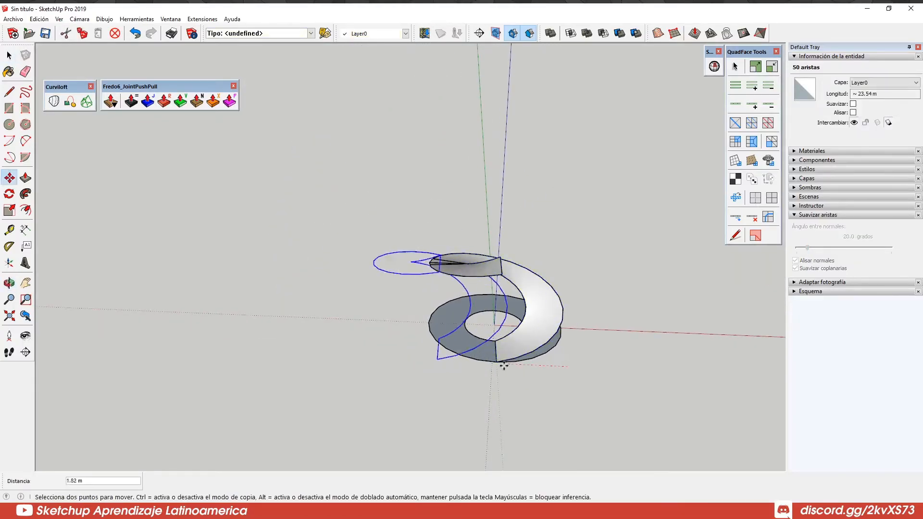
type("10")
key("Return")
- Erase the two straight edges closing the moved outline, leaving only the inner and outer helices
scroll(495, 290, "down", 3)
scroll(280, 288, "up", 1)
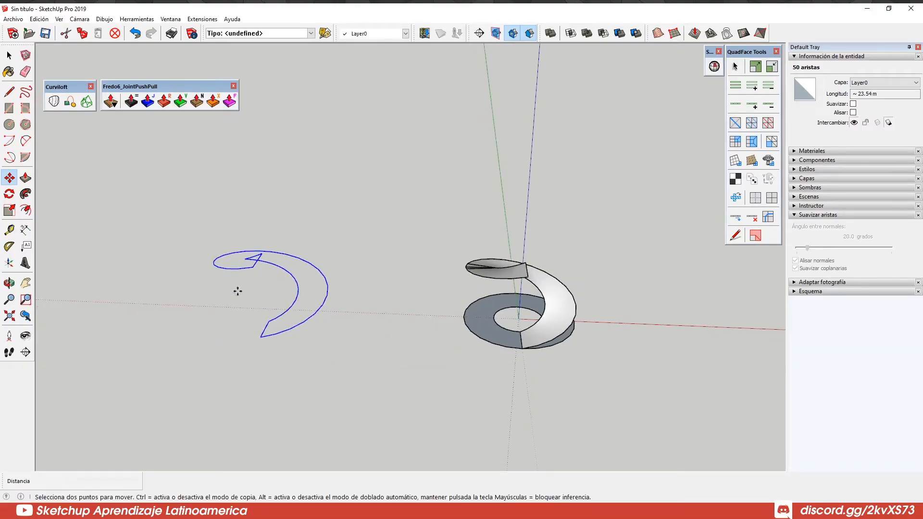
scroll(336, 330, "up", 5)
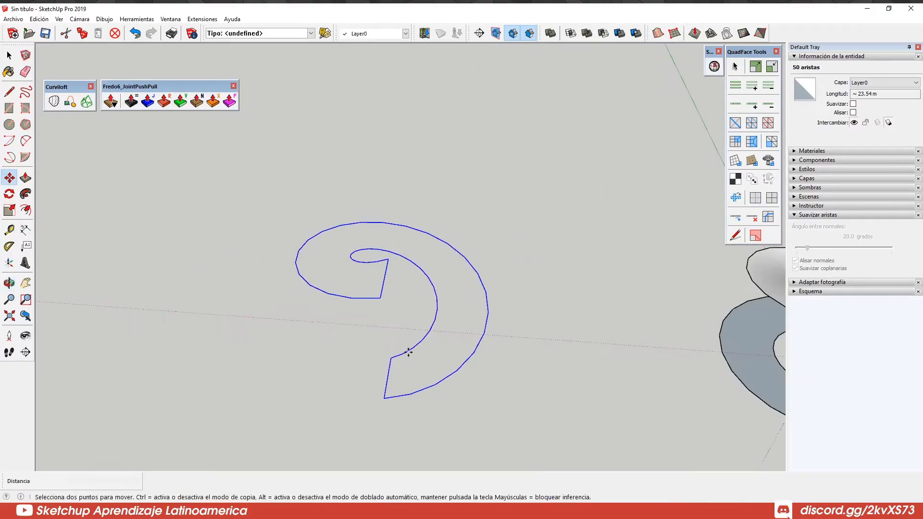
mouse_move(302, 294)
middle_mouse_down()
mouse_move(426, 358)
mouse_move(423, 384)
middle_mouse_up()
key("space")
key("e")
left_click(396, 368)
left_click(394, 294)
middle_click_drag(401, 291, 388, 309)
key("space")
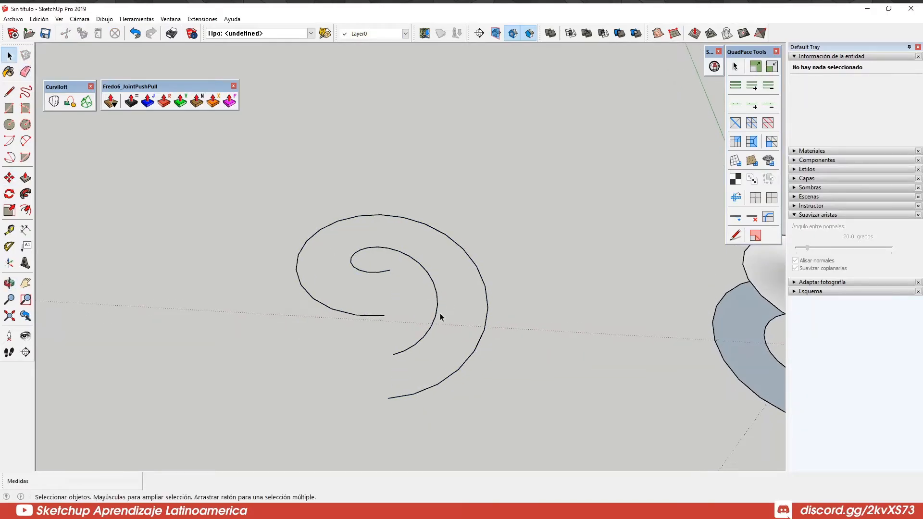
- Select all segments of the inner helix and join them into one curve with TIG-weld
triple_click(436, 317)
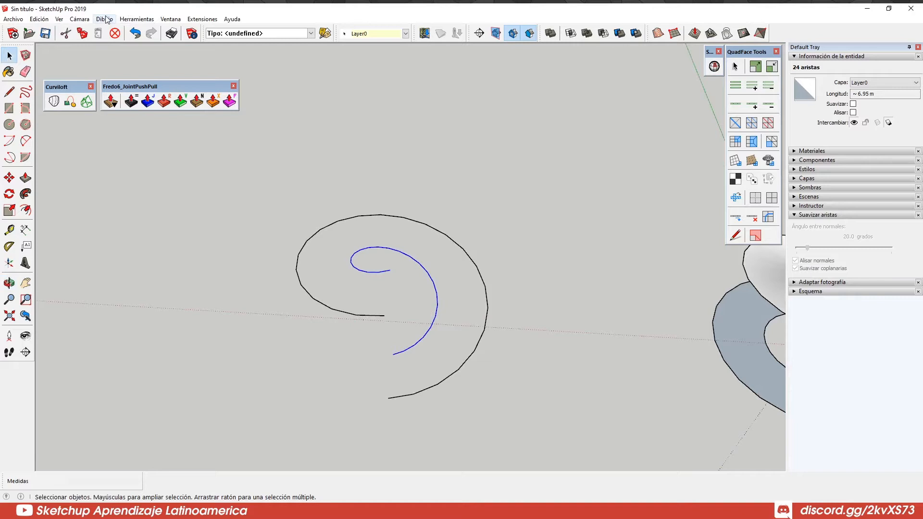
middle_click_drag(373, 272, 397, 274)
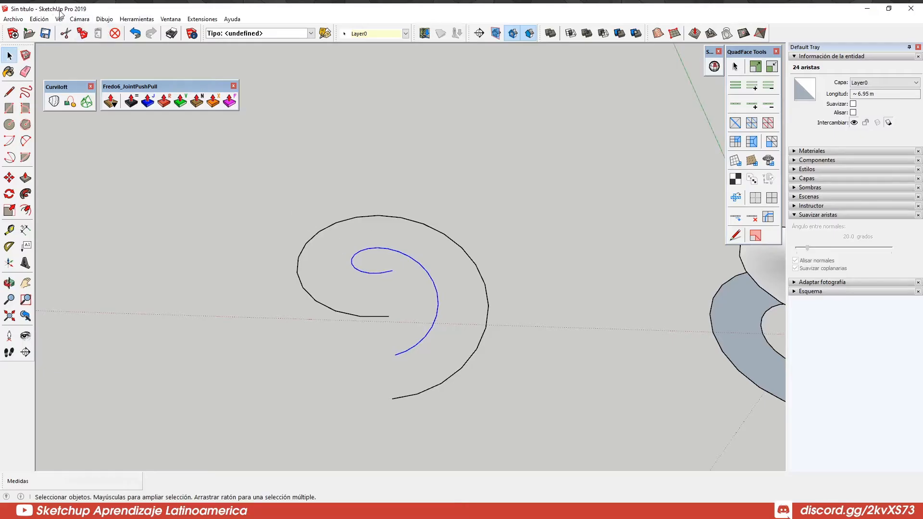
left_click(126, 20)
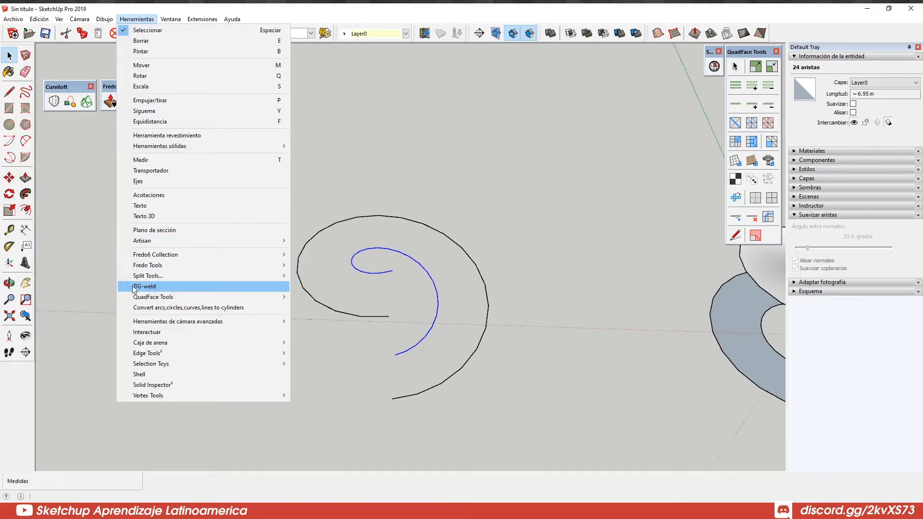
left_click(191, 286)
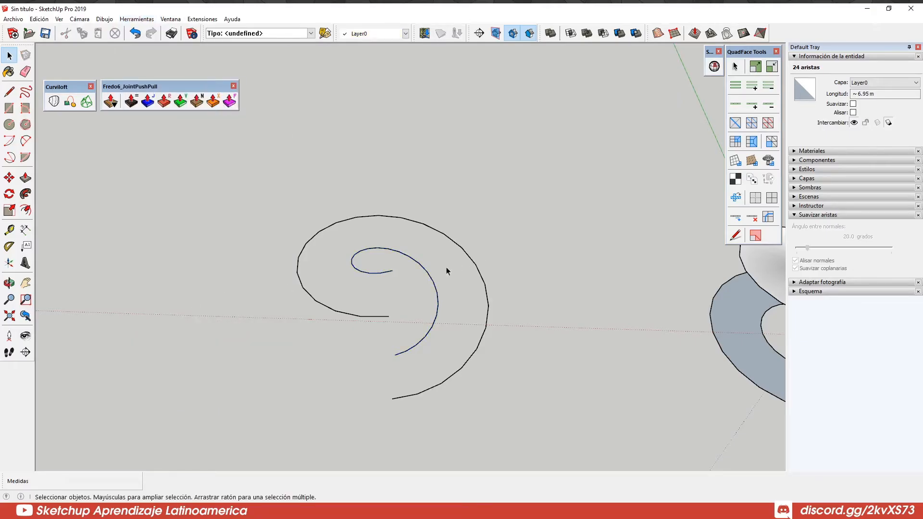
- Select all segments of the outer helix and weld them into a single curve with TIG-weld
left_click(411, 398)
left_click(433, 390)
left_click(438, 383)
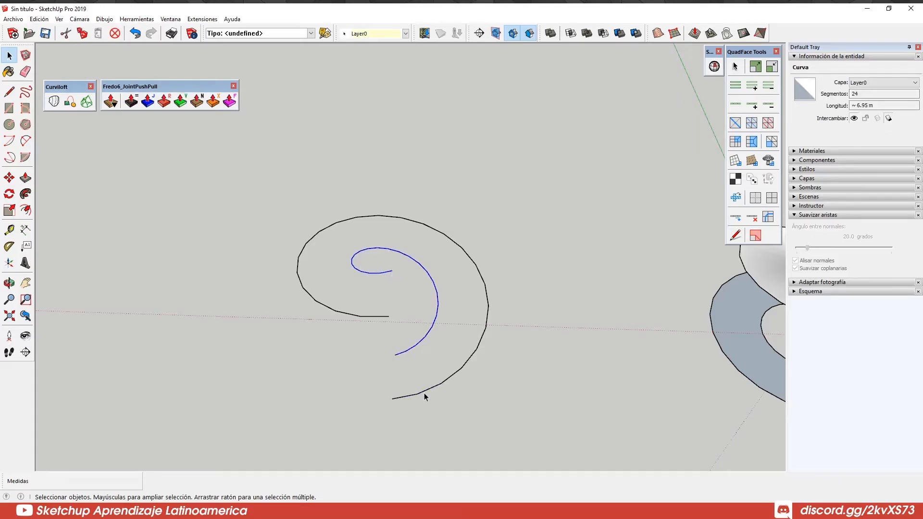
left_click(136, 19)
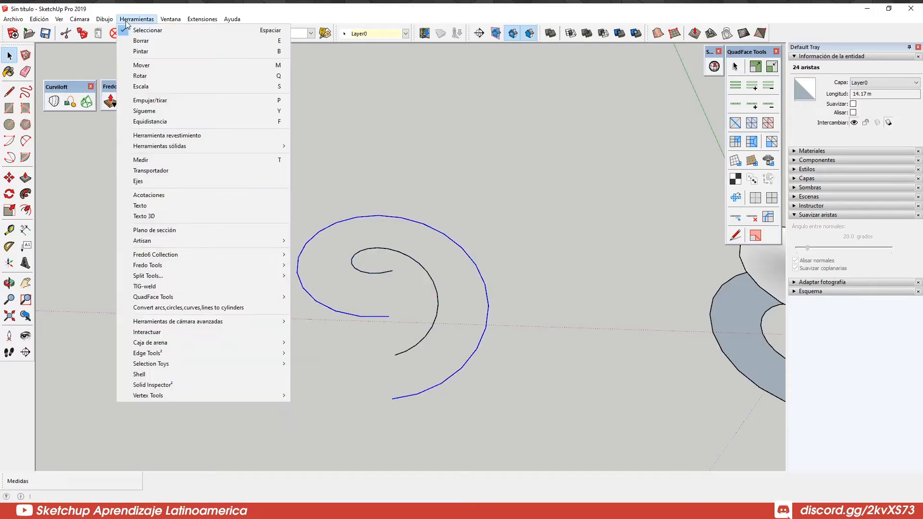
left_click(153, 287)
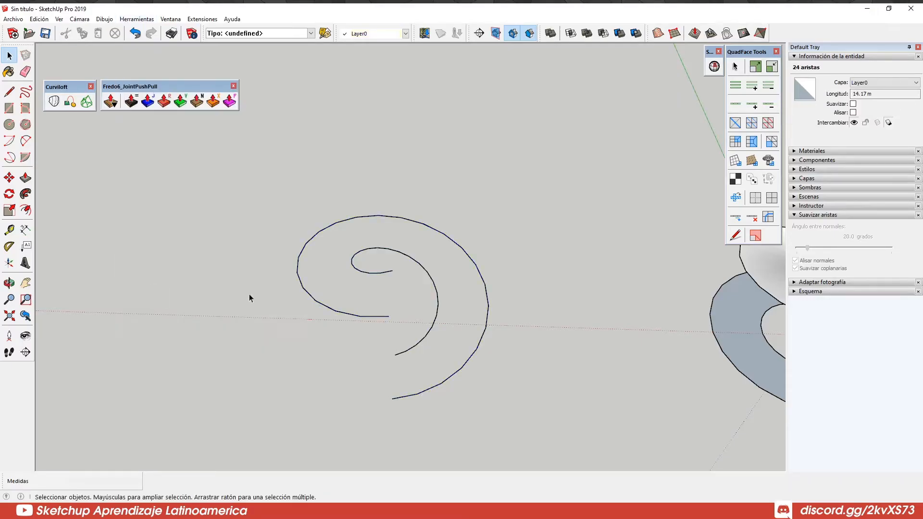
- Select both welded helices and copy them about 0.9 m straight up along the blue axis
left_click(468, 363)
left_click(432, 324)
left_click(457, 374)
mouse_move(454, 350)
middle_mouse_down()
mouse_move(395, 315)
mouse_move(503, 267)
mouse_move(416, 291)
mouse_move(405, 342)
middle_mouse_up()
key("l")
mouse_move(393, 305)
middle_mouse_down()
mouse_move(408, 215)
mouse_move(434, 361)
middle_mouse_up()
key("space")
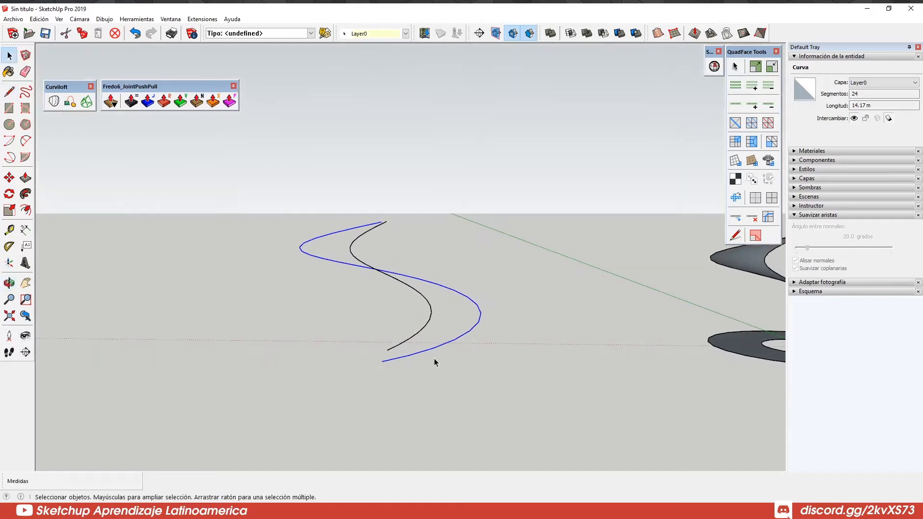
key("m")
key("ctrl")
left_click(383, 363)
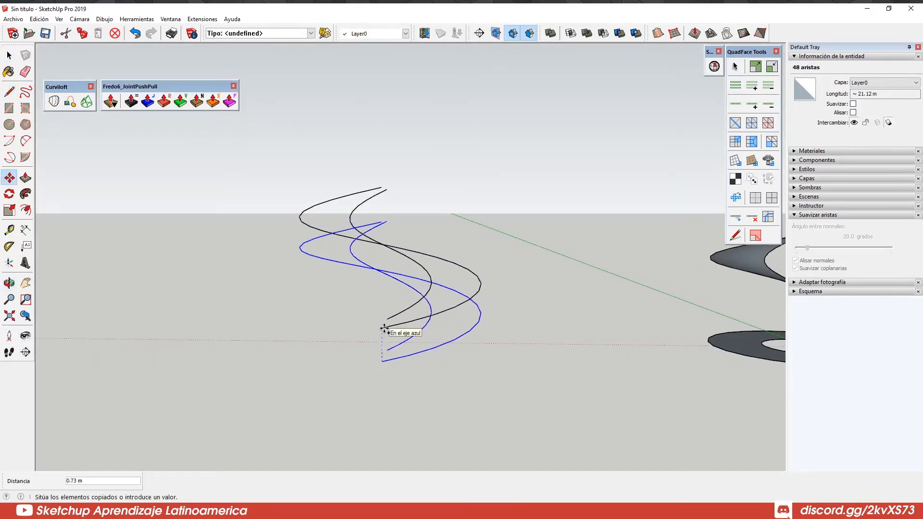
middle_click_drag(384, 329, 387, 315)
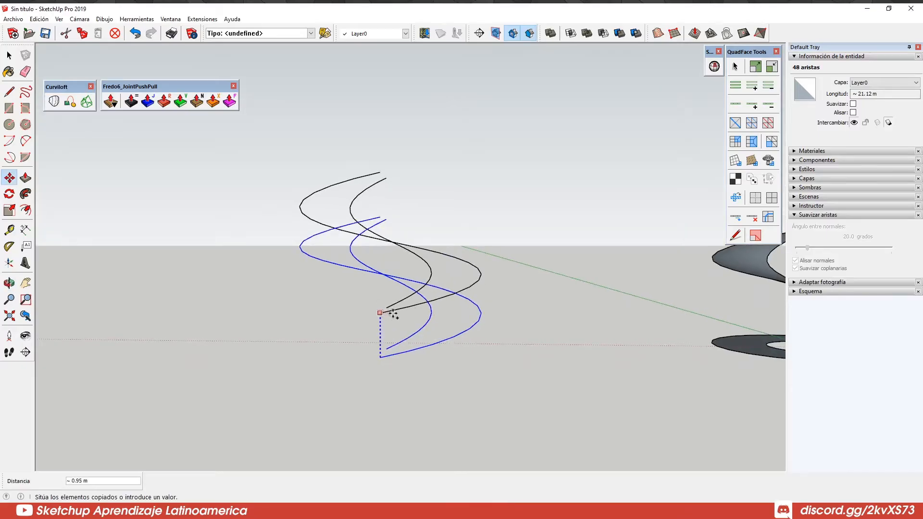
type("0.")
left_click(381, 315)
- Draw vertical lines joining the original and copied helices at their lower ends, on both the outer and inner curves
middle_click_drag(391, 313, 406, 336)
key("l")
left_click(397, 337)
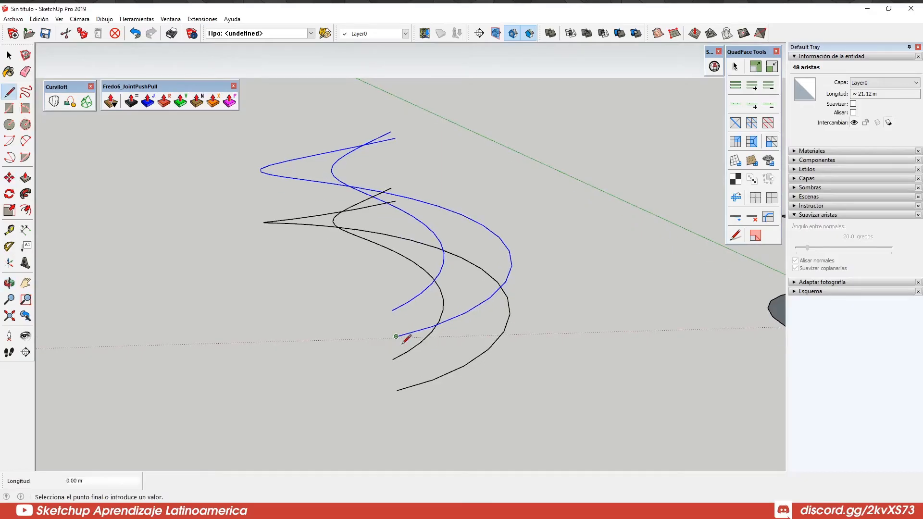
left_click(396, 390)
key("Escape")
left_click(393, 359)
left_click(392, 310)
- Join the original and copied helices at their upper ends with vertical lines, closing the outer and inner loops
middle_click_drag(387, 199, 435, 242)
left_click(424, 230)
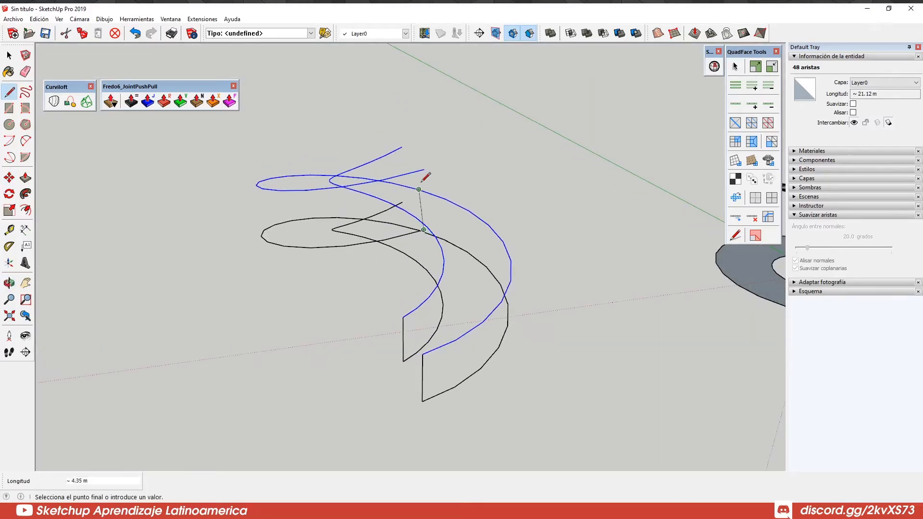
left_click(424, 170)
left_click(402, 201)
left_click(402, 147)
middle_click_drag(469, 213, 412, 309)
- Skin the closed inner helix loop and the closed outer helix loop with Curviloft to form two side walls
key("space")
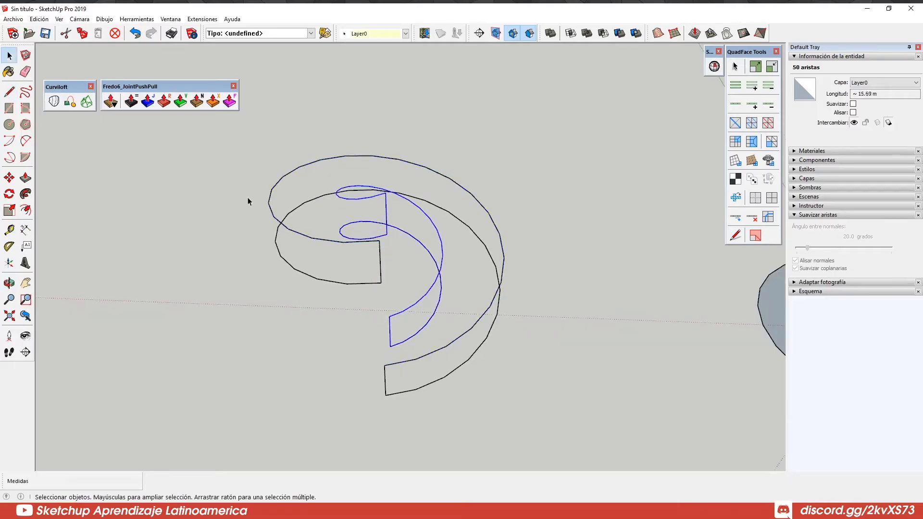
left_click(84, 107)
middle_click_drag(346, 331, 496, 306)
key("space")
triple_click(493, 302)
left_click(92, 104)
left_click(275, 299)
middle_click_drag(327, 288, 440, 264)
- Select both side wall groups and move them from their lower outer corner onto the matching corner of the helical ramp
key("space")
left_click(411, 308)
left_click(433, 332, "shift")
middle_click_drag(445, 310, 352, 296, "shift")
scroll(352, 296, "down", 1)
key("m")
left_click(305, 331)
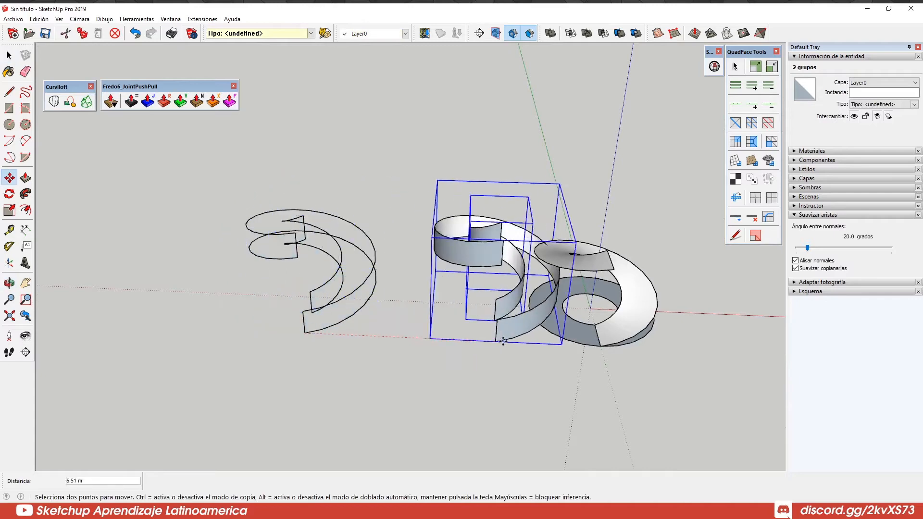
left_click(606, 346)
middle_click_drag(607, 346, 627, 358)
key("space")
left_click(627, 357)
middle_click_drag(517, 310, 503, 238)
middle_click_drag(567, 307, 604, 270)
scroll(604, 269, "up", 2)
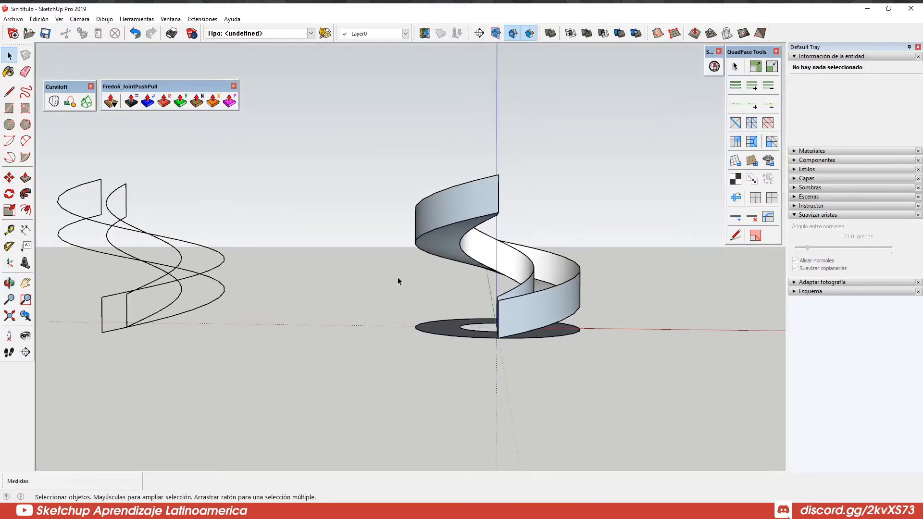
middle_click_drag(520, 315, 540, 286)
scroll(531, 296, "up", 6)
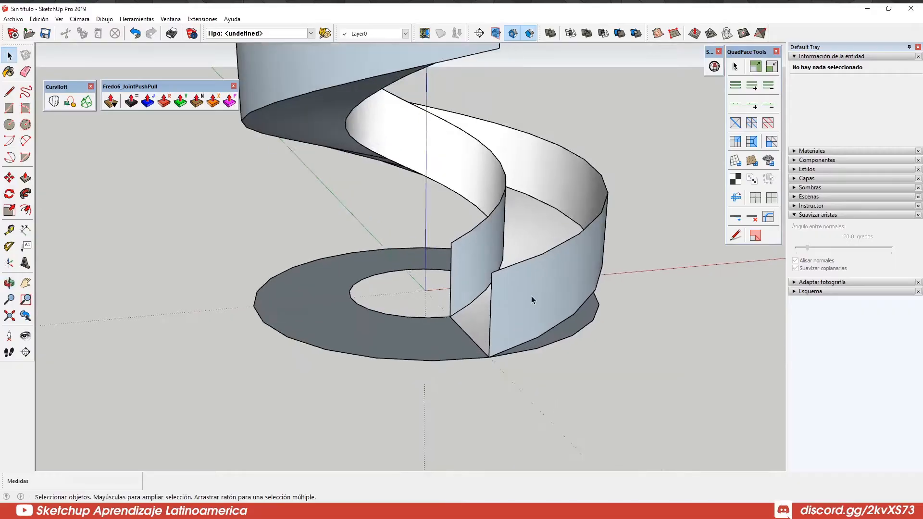
scroll(483, 313, "up", 1)
key("l")
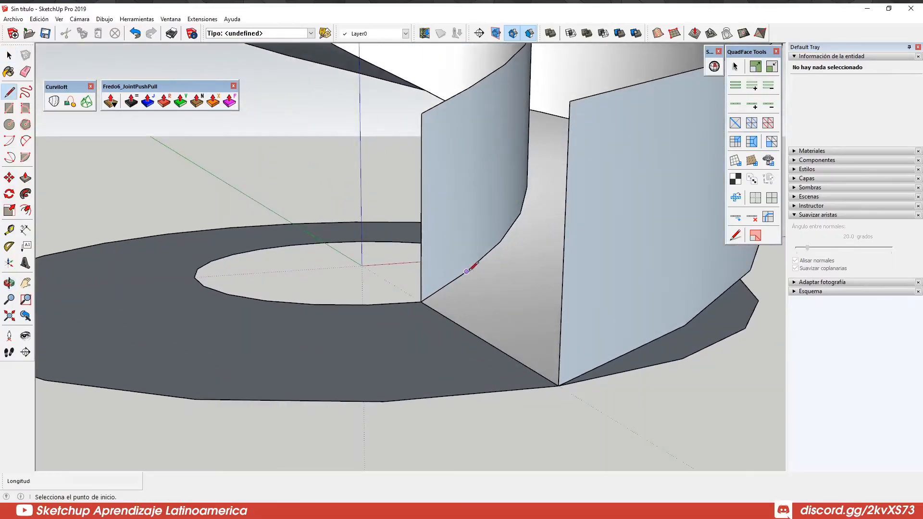
left_click(466, 272)
scroll(468, 270, "up", 1)
key("Escape")
left_click(469, 270)
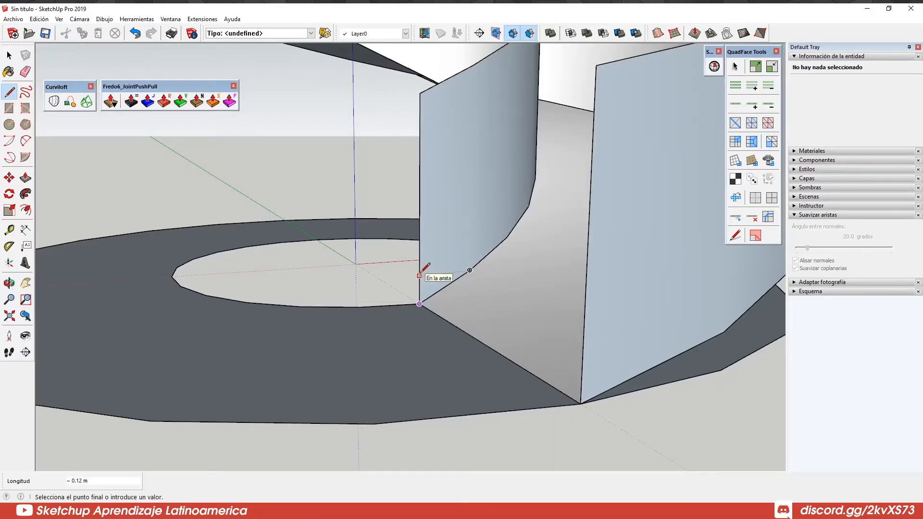
left_click(419, 303)
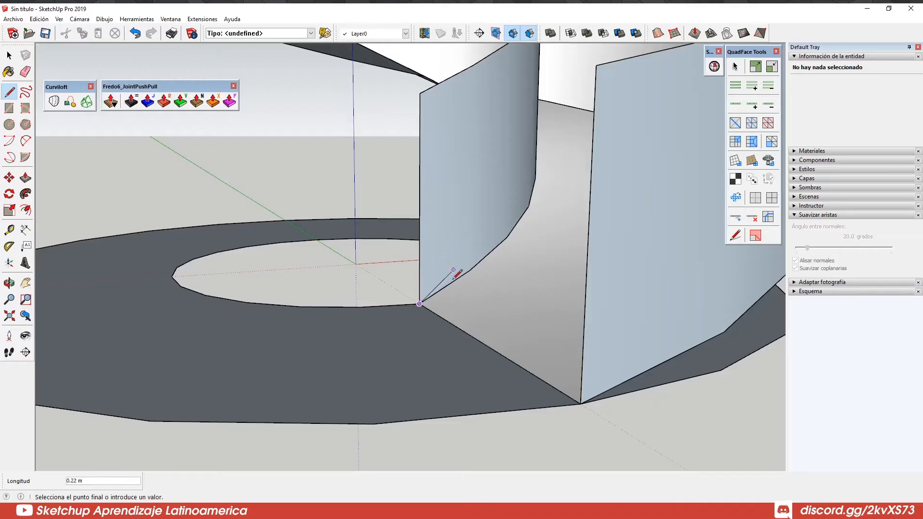
key("Escape")
left_click(724, 332)
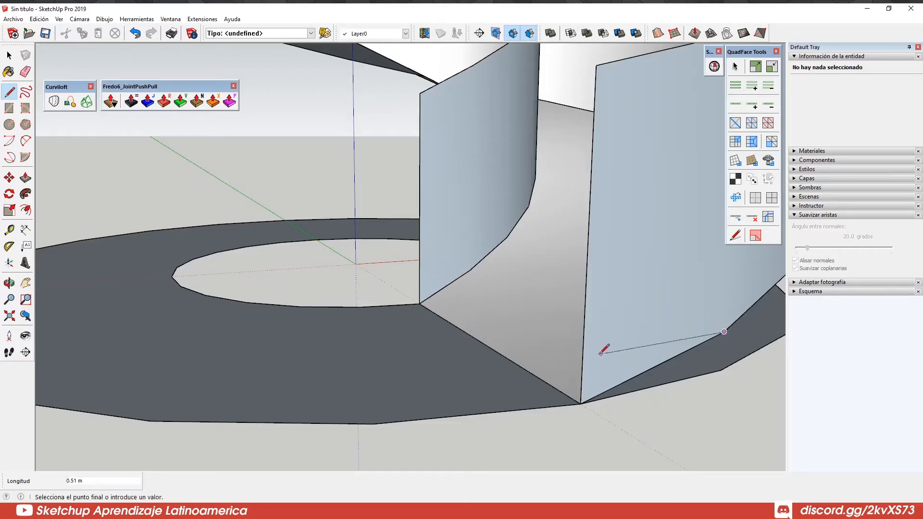
key("Escape")
- Draw the first step's vertical riser edges and tread sides between the ramp's lower corners and the first helix vertices
left_click(580, 402)
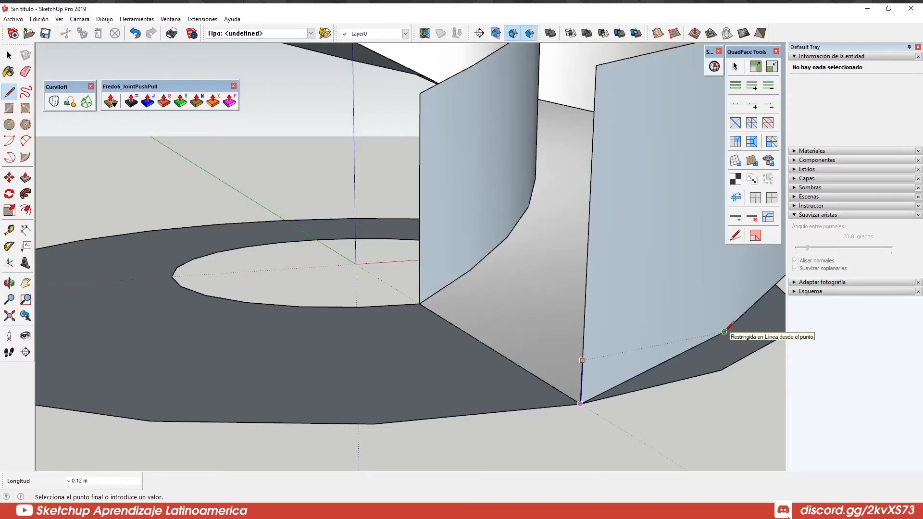
left_click(723, 332)
left_click(469, 270)
left_click(419, 276)
left_click(420, 304)
key("Escape")
- Draw the first step's front tread edge and the riser's bottom edge to close the tread and riser faces
left_click(582, 361)
left_click(419, 276)
scroll(468, 357, "down", 2)
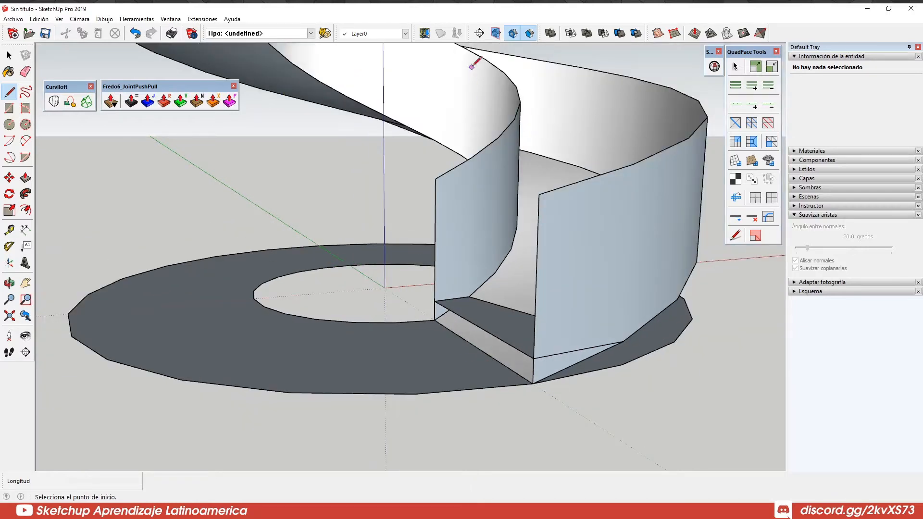
scroll(483, 352, "up", 1)
left_click(425, 315)
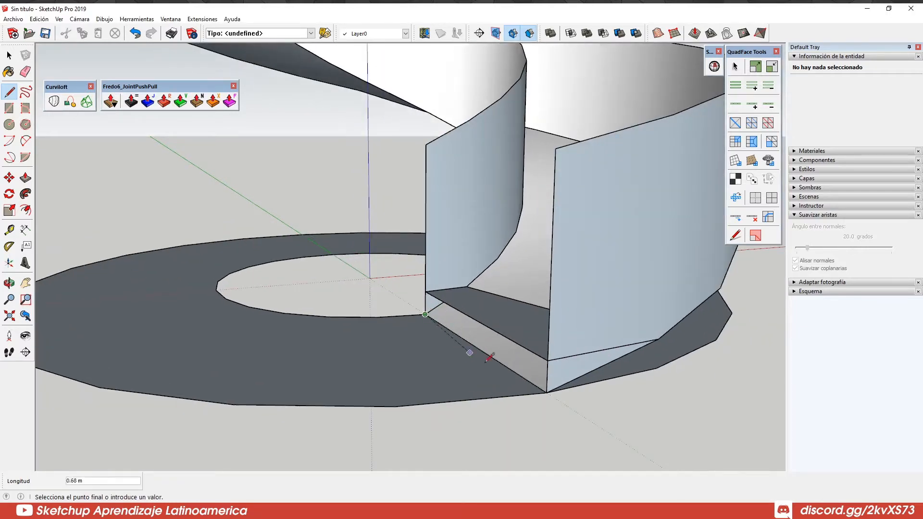
left_click(547, 392)
- Select the tread and riser with their edges and turn them into a component named Grada
key("space")
double_click(520, 340)
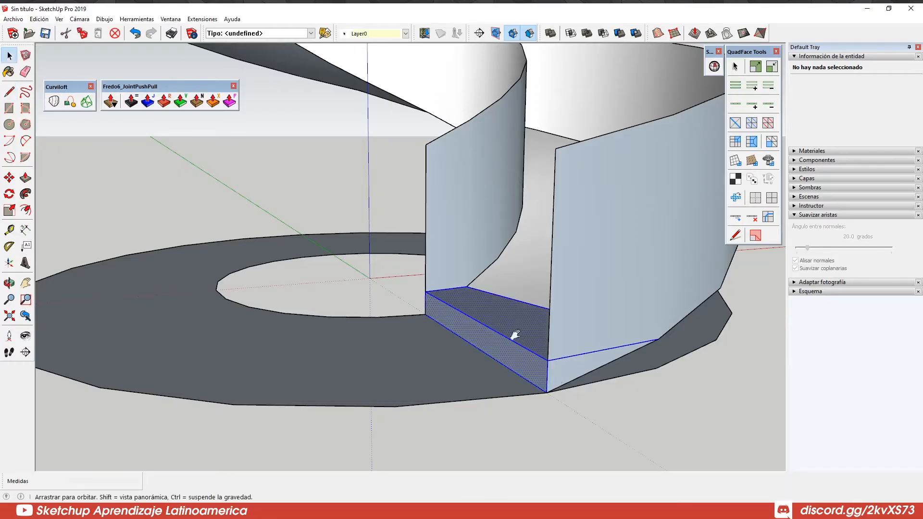
middle_click_drag(520, 340, 497, 309)
scroll(431, 339, "down", 3)
middle_click_drag(423, 340, 445, 338)
scroll(529, 358, "up", 3)
middle_click_drag(317, 319, 431, 324)
right_click(431, 325)
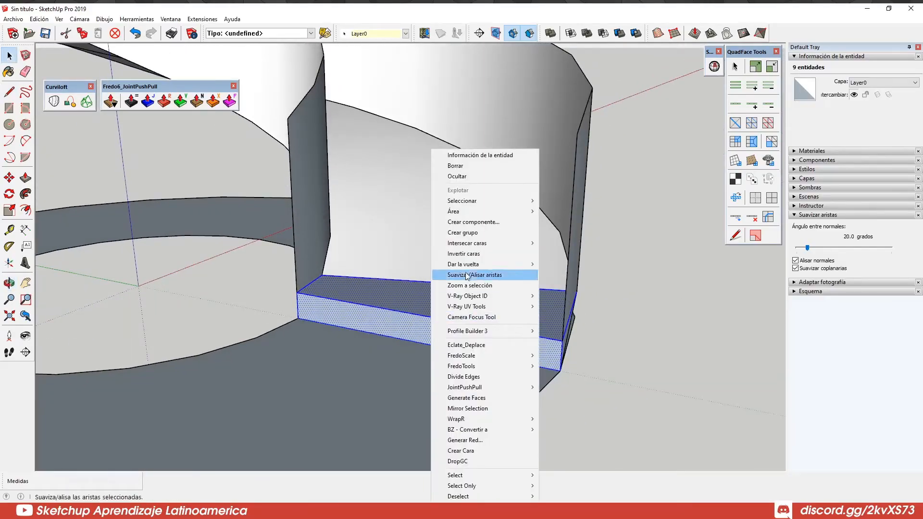
left_click(475, 222)
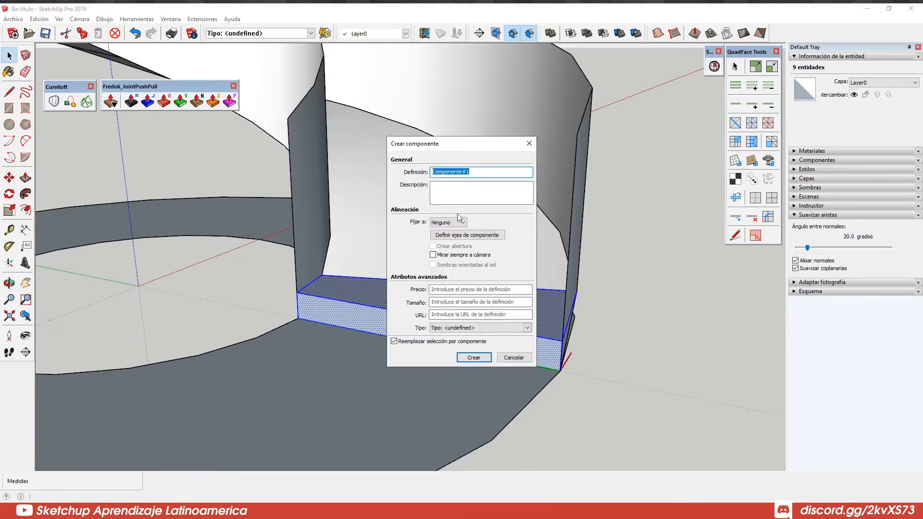
type("Grada")
key("Return")
- Move the Grada component straight up to float above the whole staircase
scroll(634, 321, "down", 2)
middle_click_drag(634, 321, 491, 340)
scroll(376, 333, "down", 2)
scroll(497, 341, "down", 2)
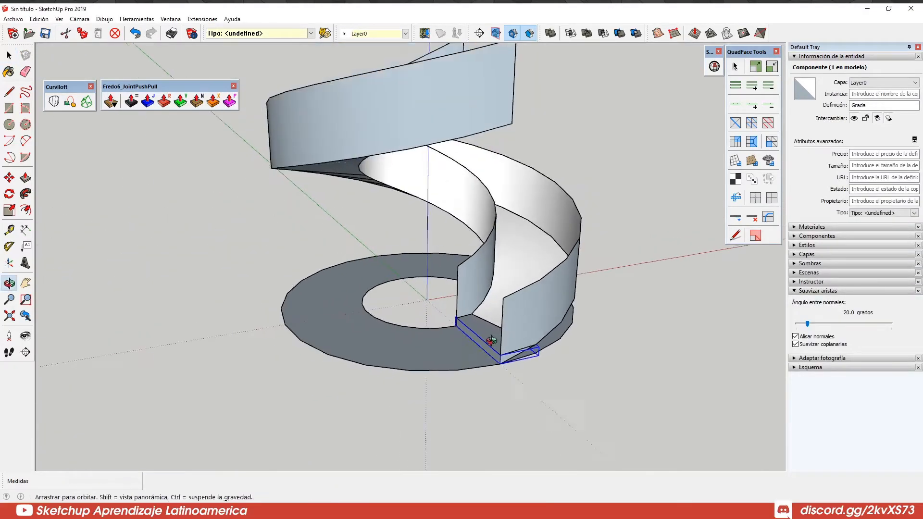
scroll(491, 341, "down", 4)
key("m")
left_click(480, 352)
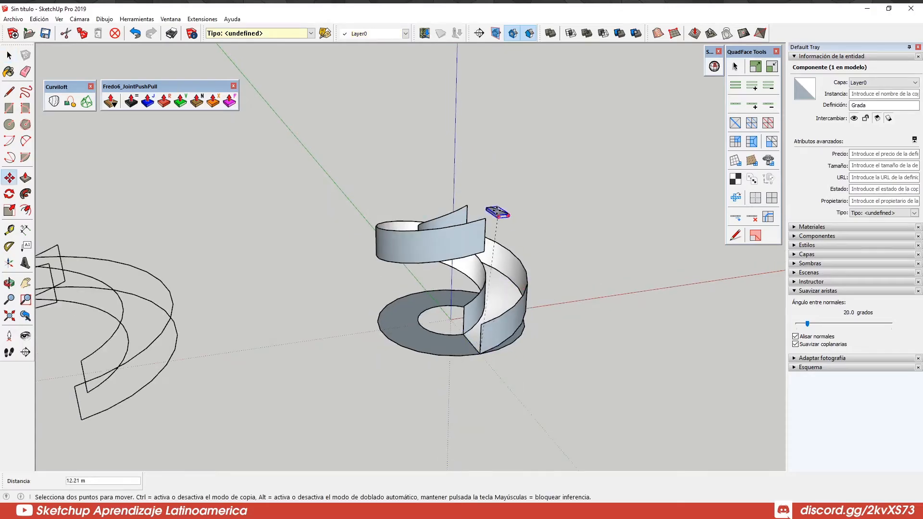
scroll(494, 166, "up", 1)
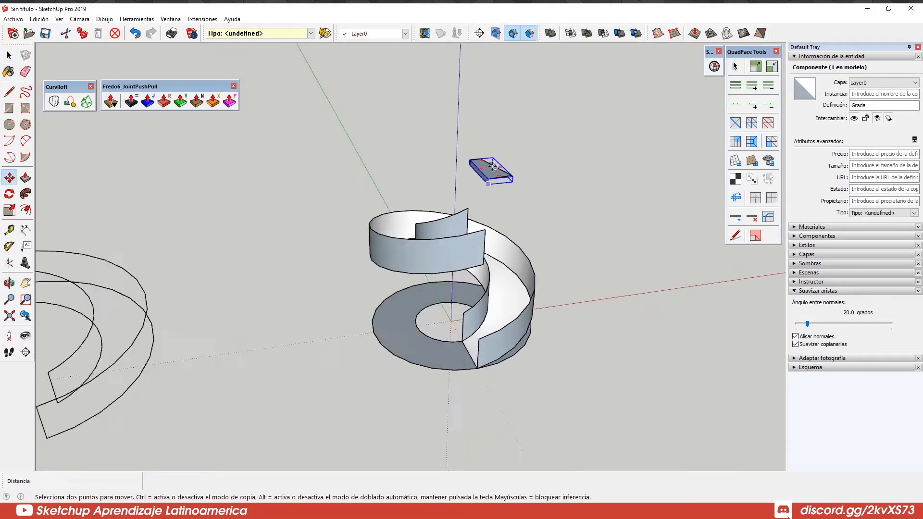
key("space")
- Rotate-copy the step 360 degrees around the staircase centre and divide the array with /24
middle_click_drag(492, 165, 451, 359)
key("q")
scroll(444, 331, "down", 4)
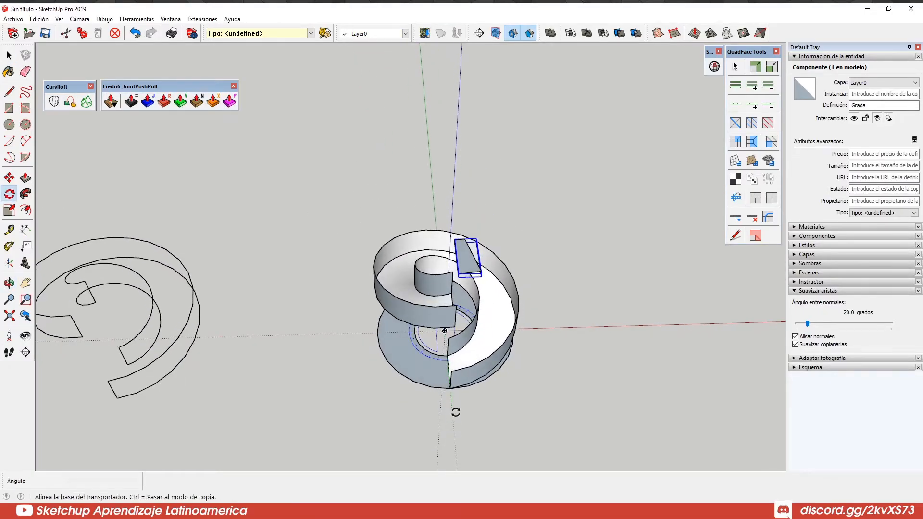
left_click(455, 412)
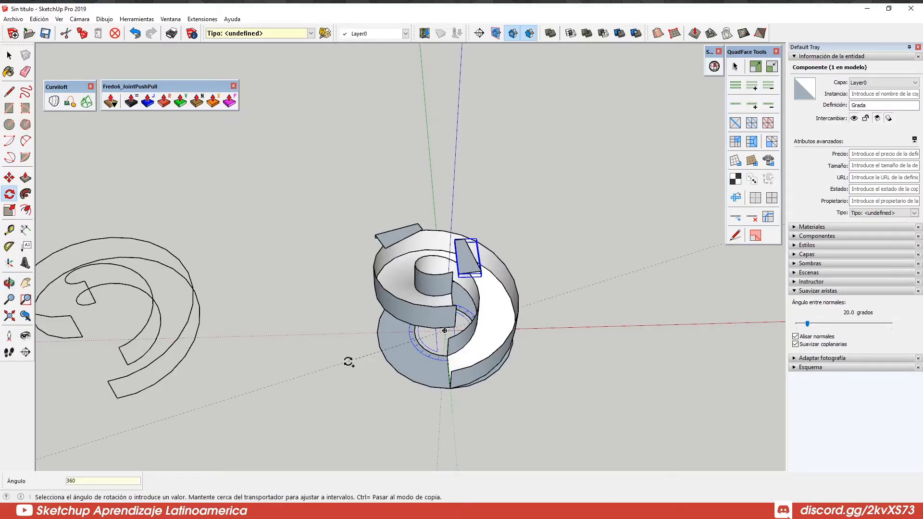
type("360")
key("Return")
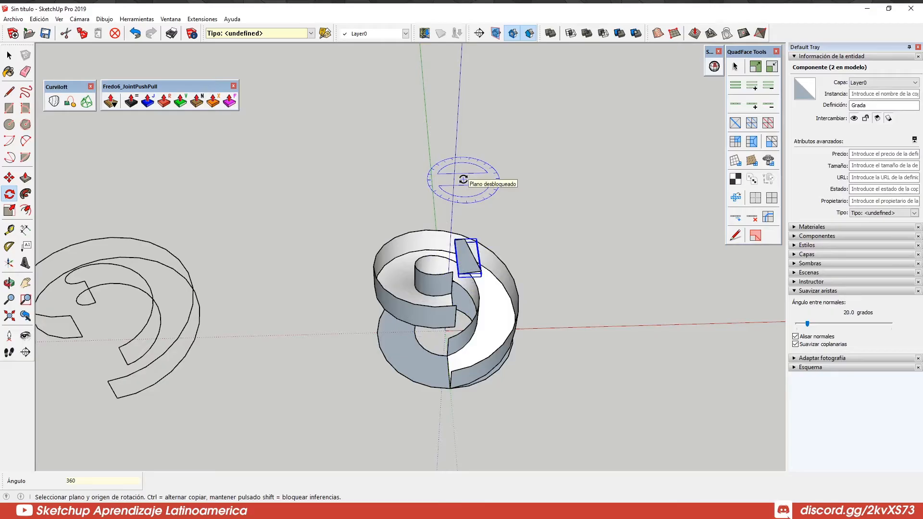
key("Return")
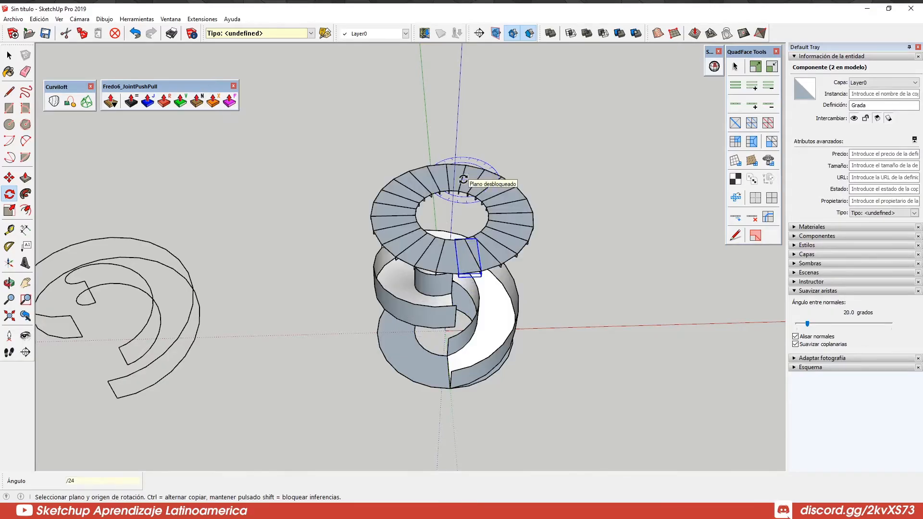
- Select the whole floating ring of steps and drop it onto the staircase below with DropGC
scroll(463, 180, "up", 3)
middle_click_drag(402, 215, 463, 156)
key("space")
left_click(435, 156)
middle_click_drag(496, 217, 470, 331)
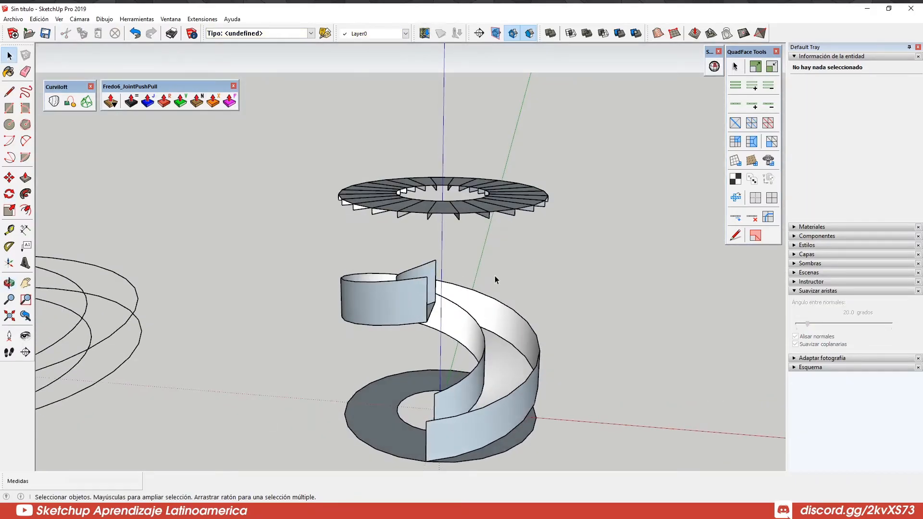
left_click_drag(310, 152, 311, 152)
left_click(202, 19)
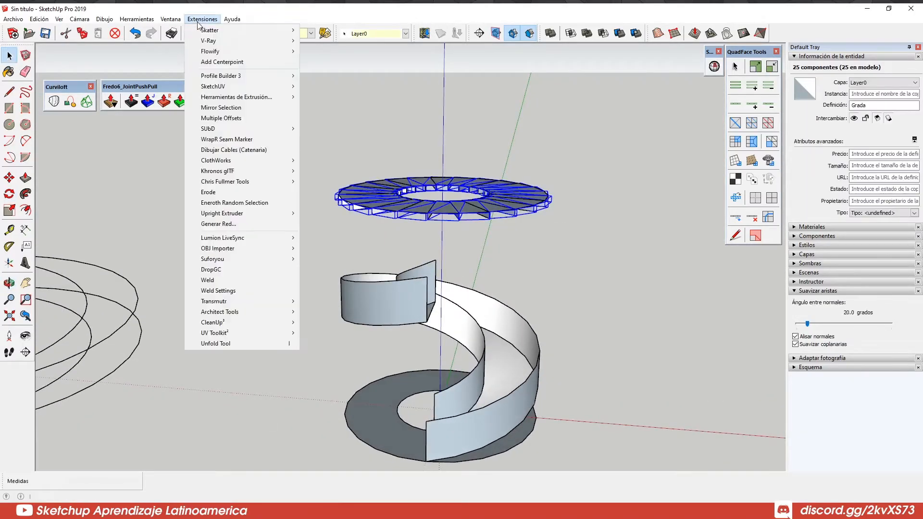
left_click(211, 270)
middle_click_drag(437, 427, 500, 339)
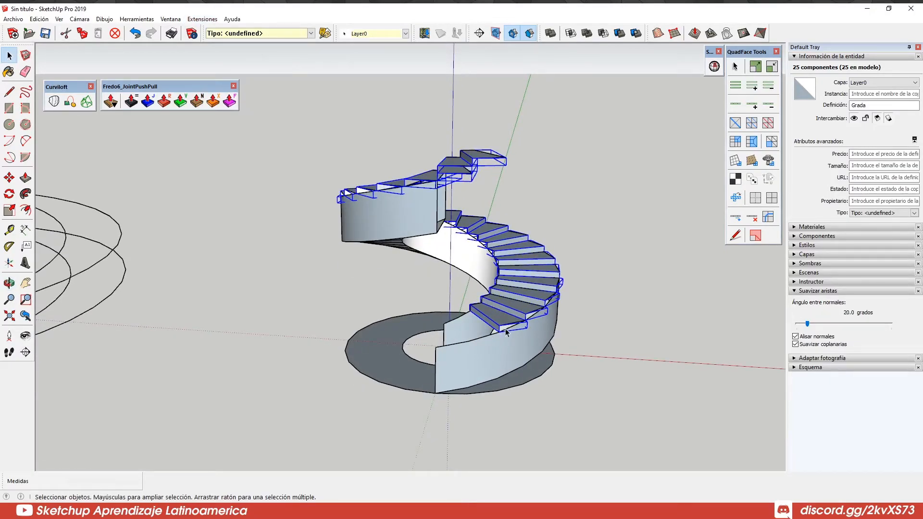
- Move the two misplaced topmost steps down over the inside of the stair's lower run and erase the leftover duplicate step
middle_click_drag(496, 196, 500, 154)
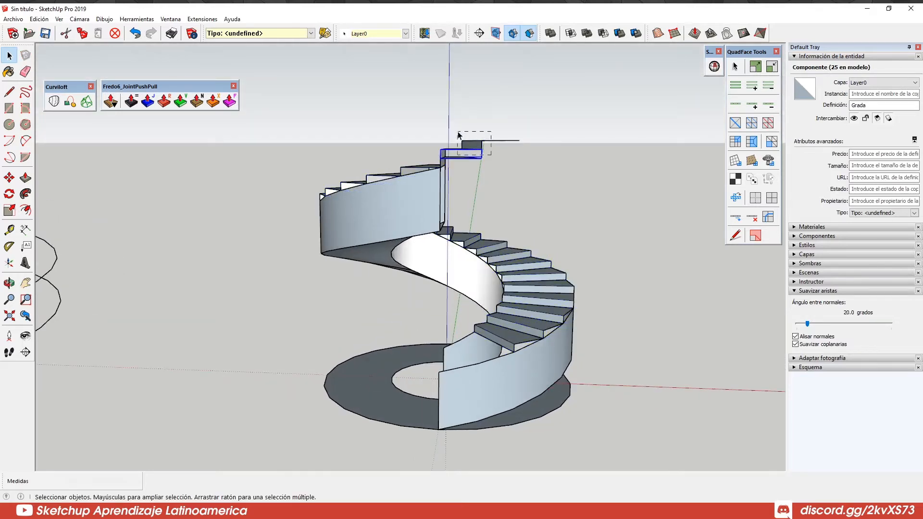
key("m")
left_click(481, 158)
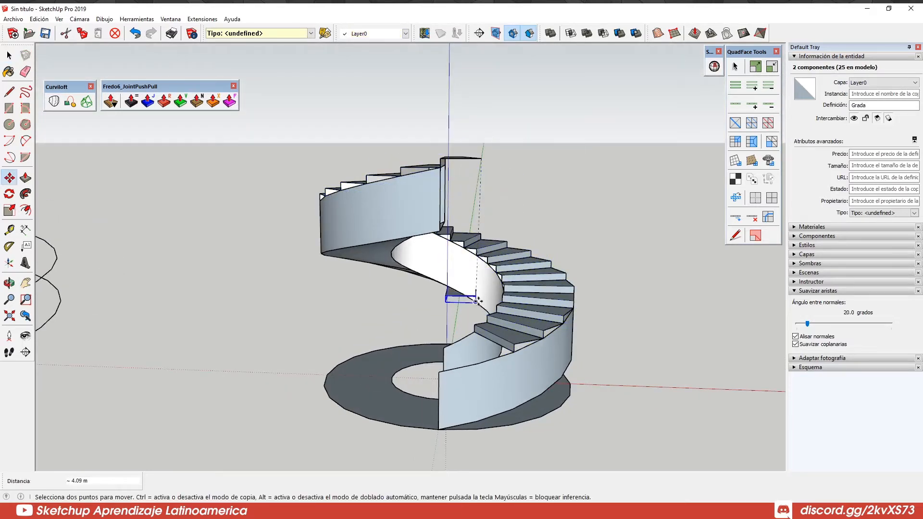
left_click(426, 303)
key("space")
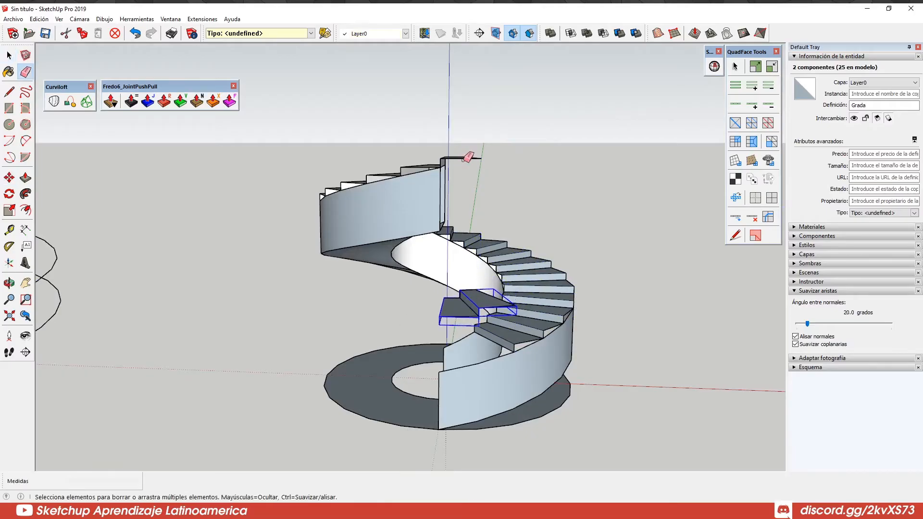
left_click(464, 164)
- Drop the two repositioned steps onto the geometry below with DropGC
left_click(459, 309)
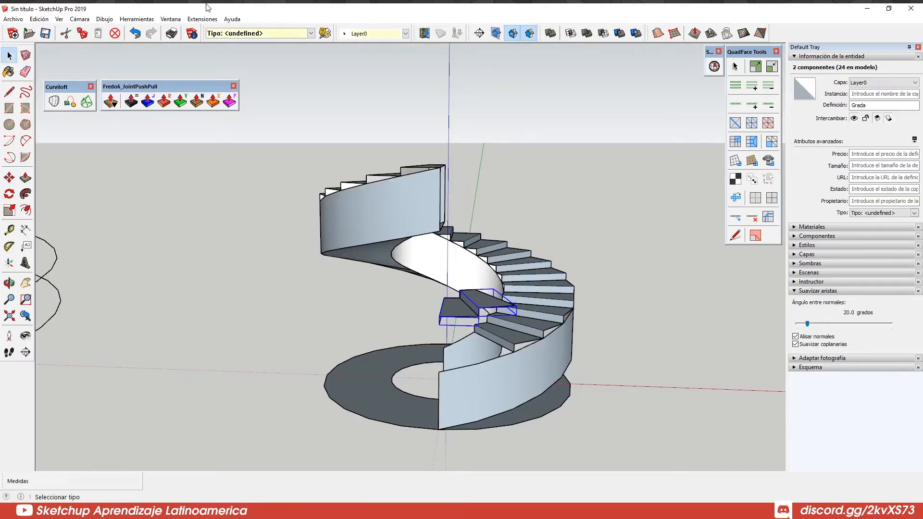
left_click(202, 19)
left_click(239, 271)
middle_click_drag(336, 271, 453, 272)
- Select all 24 steps and move them down 0.90 m, from the inner wall's top corner to its base corner
left_click_drag(514, 288, 592, 336)
middle_click_drag(592, 336, 567, 406)
scroll(522, 358, "up", 4)
key("m")
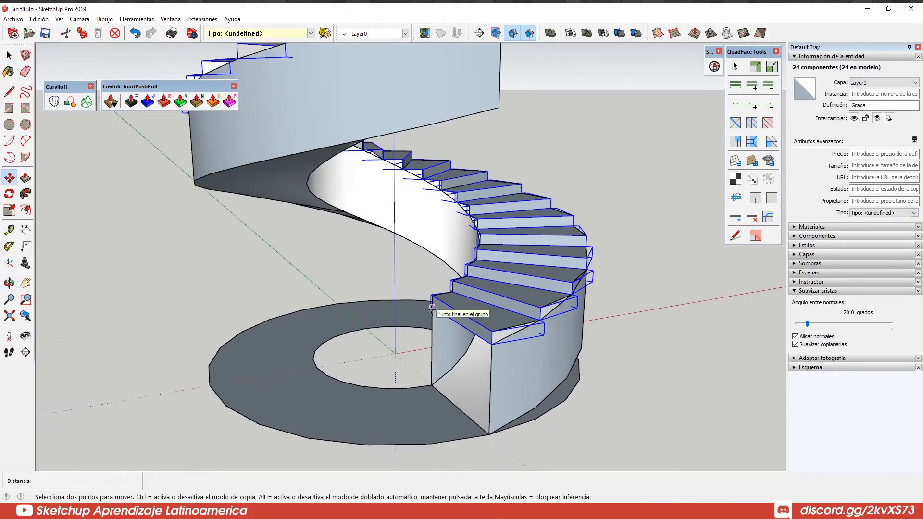
left_click(431, 309)
left_click(432, 383)
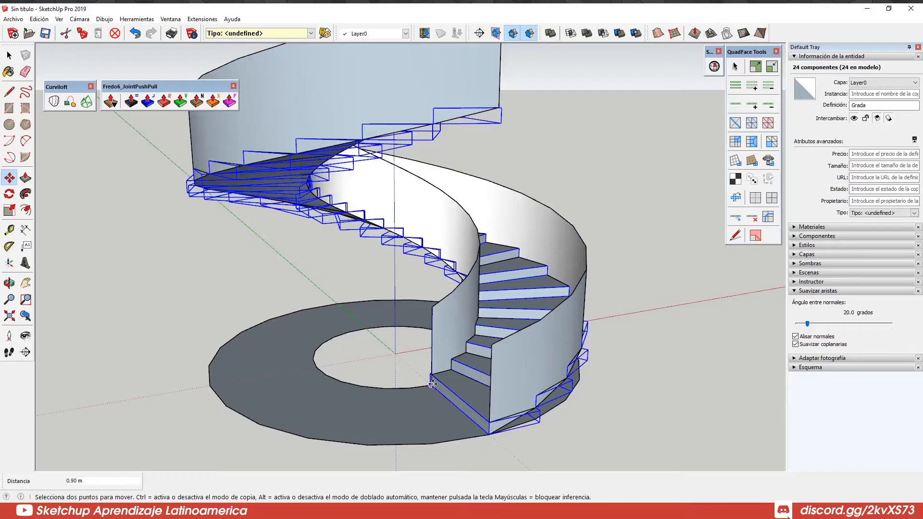
- Open the outer side wall group for editing and select its continuous curved face
key("space")
left_click(625, 325)
middle_click_drag(625, 326, 365, 274)
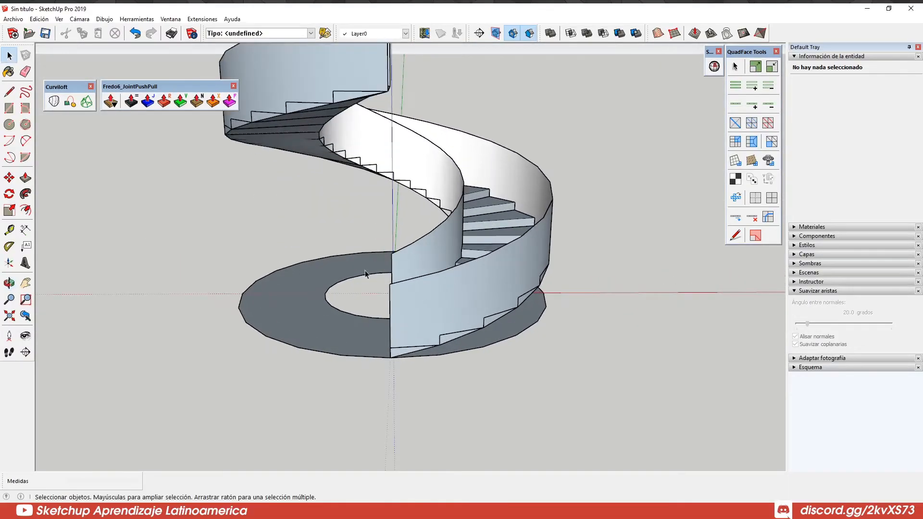
middle_click_drag(425, 278, 503, 300)
left_click(454, 310)
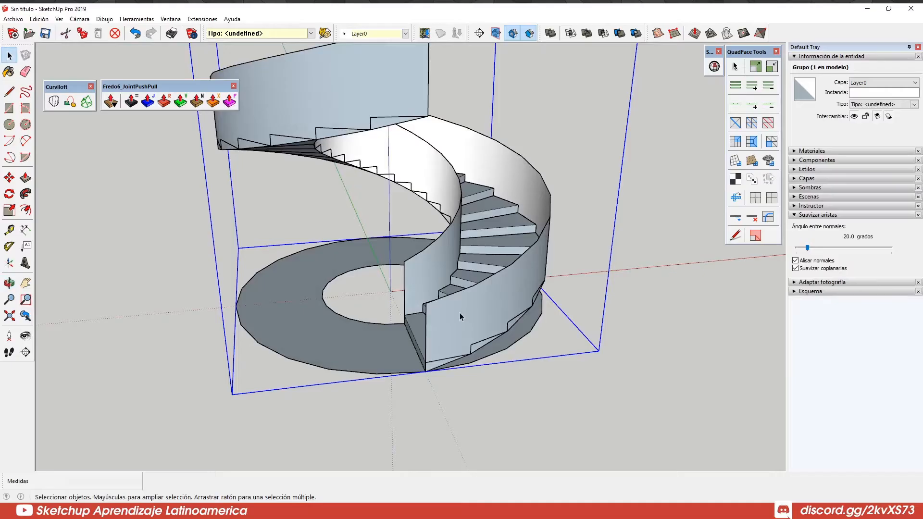
scroll(493, 312, "up", 1)
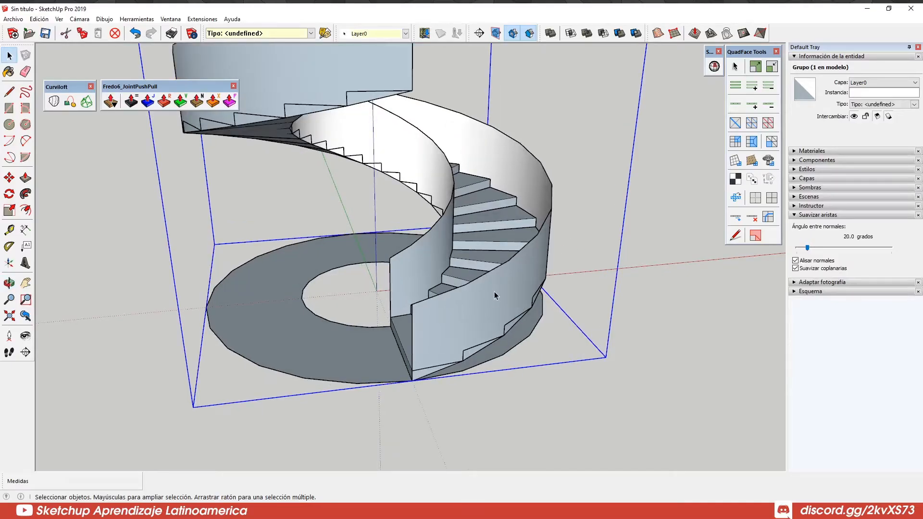
scroll(487, 296, "up", 1)
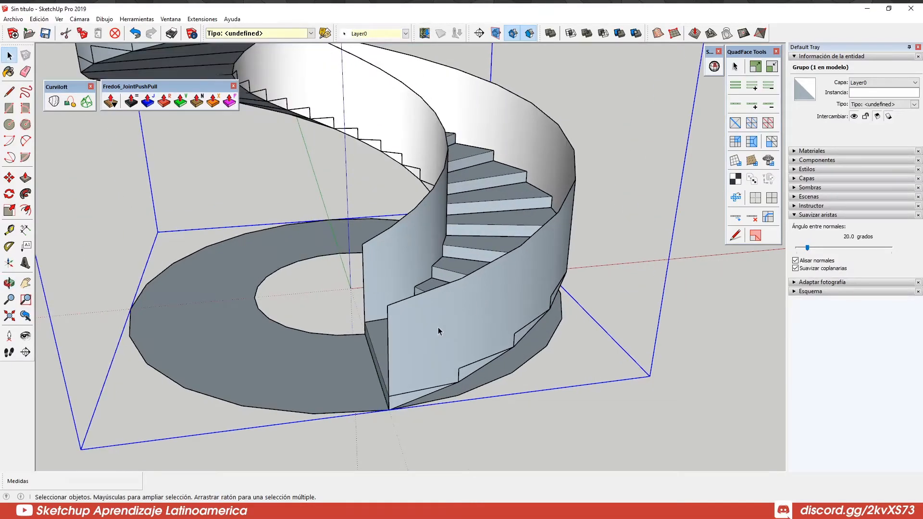
double_click(448, 340)
left_click(487, 335)
middle_click_drag(487, 335, 432, 344)
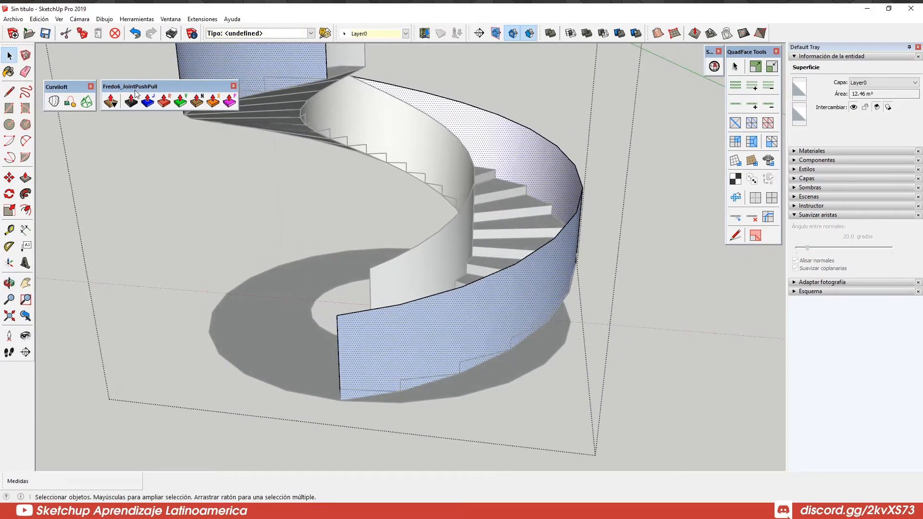
middle_click_drag(391, 329, 453, 325)
triple_click(453, 325)
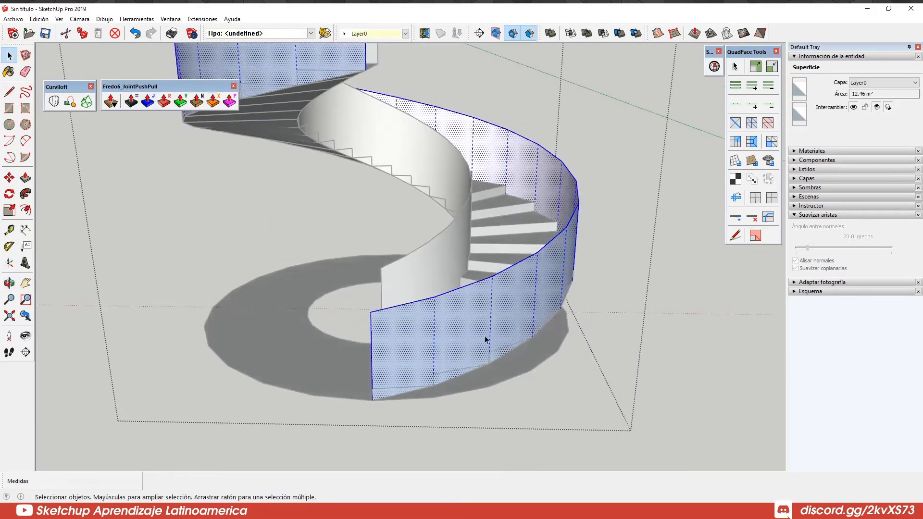
left_click(538, 172)
- Thicken the outer wall outward by 0.15 m with Joint Push Pull
left_click(147, 103)
middle_click_drag(452, 307, 610, 311)
scroll(617, 336, "up", 3)
left_click_drag(494, 323, 513, 327)
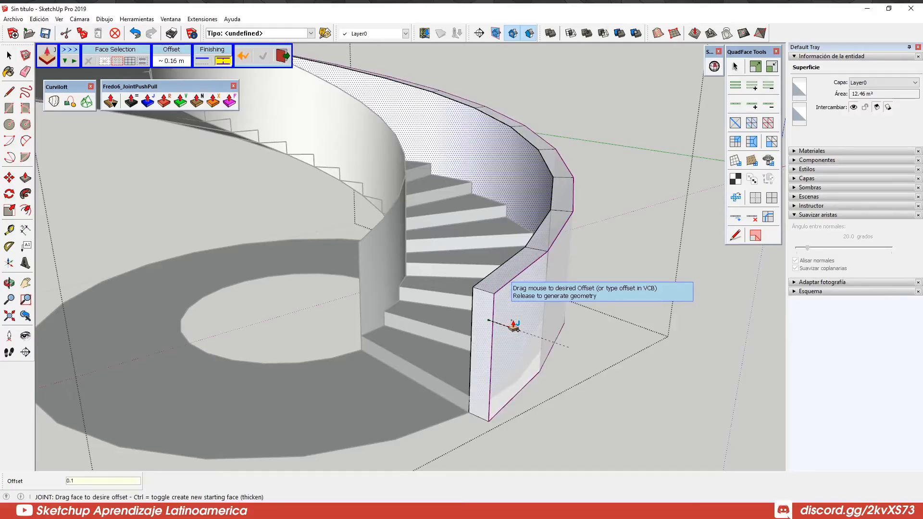
key("Return")
- Open the inner wall group and thicken its curved face 0.15 m toward the stair's centre with Joint Push Pull
middle_click_drag(541, 219, 601, 247)
middle_click_drag(446, 247, 556, 245)
double_click(480, 278)
scroll(490, 264, "up", 2)
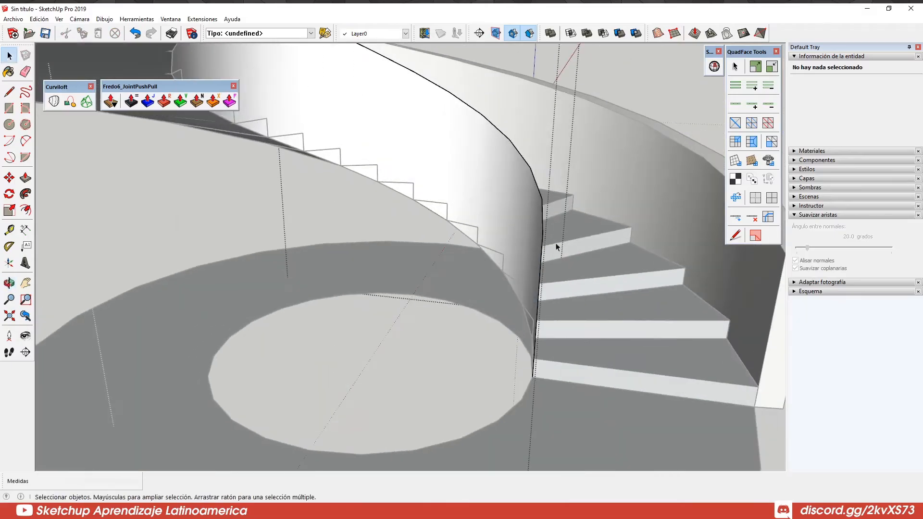
left_click(519, 211)
left_click(147, 101)
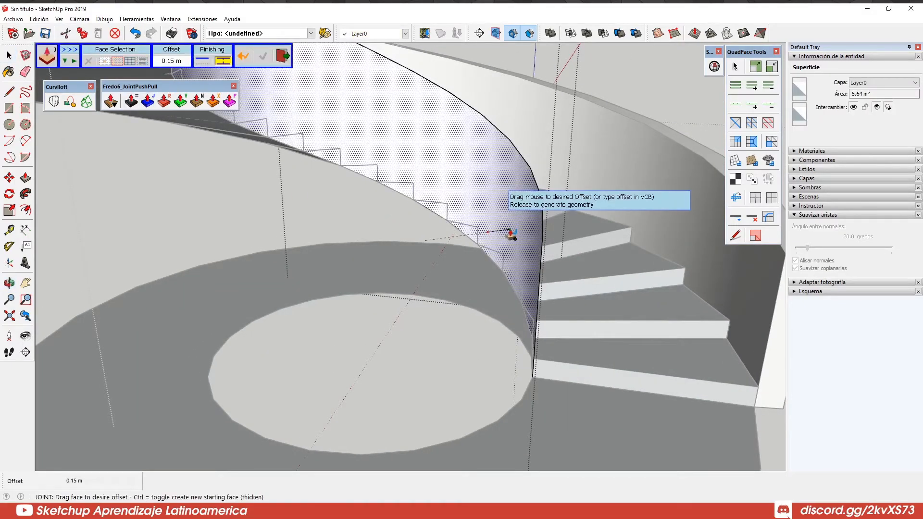
left_click_drag(503, 234, 495, 234)
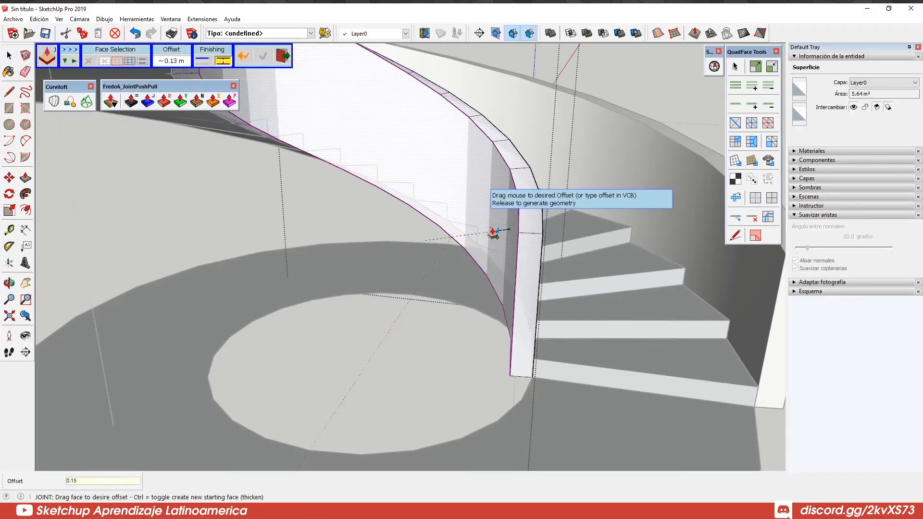
key("Return")
middle_click_drag(463, 284, 323, 324)
scroll(322, 323, "down", 2)
left_click(324, 325)
scroll(333, 359, "down", 2)
middle_click_drag(334, 359, 385, 379, "shift")
left_click(634, 354)
- Open a step component and reverse all its faces so the front sides point outward
middle_click_drag(633, 353, 583, 274)
middle_click_drag(545, 359, 492, 299, "shift")
scroll(455, 311, "up", 2)
middle_click_drag(447, 166, 530, 319)
triple_click(451, 330)
scroll(463, 320, "up", 3)
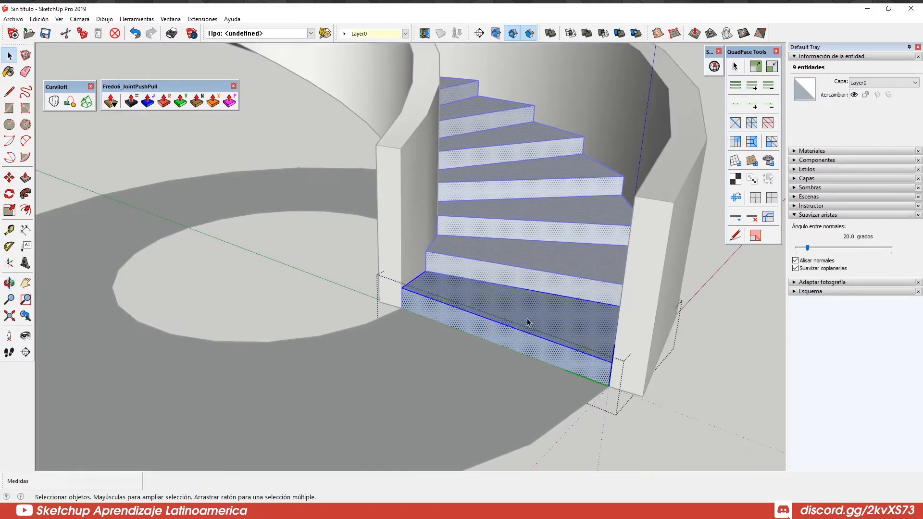
right_click(525, 317)
left_click(576, 247)
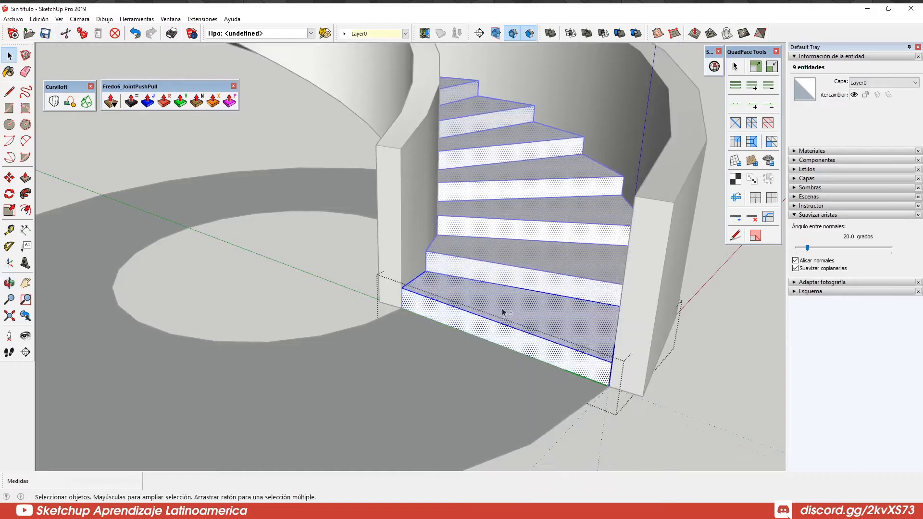
scroll(521, 310, "down", 3)
middle_click_drag(538, 318, 494, 350)
scroll(494, 350, "down", 2)
left_click(390, 218)
- Draw a line across the bottom step's tread, parallel to and just behind its front edge, inside the component
scroll(476, 330, "up", 2)
double_click(463, 339)
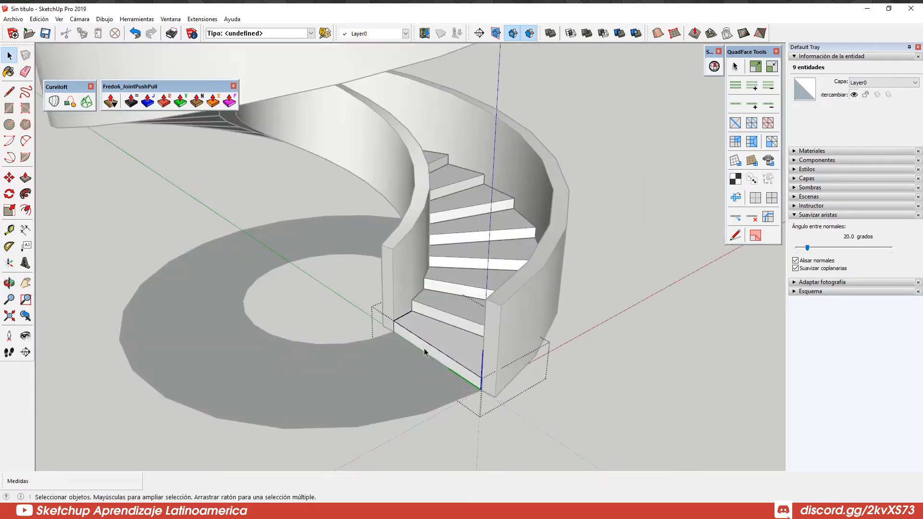
scroll(415, 329, "up", 5)
key("r")
left_click(367, 313)
middle_click_drag(553, 408, 620, 337)
key("l")
left_click(671, 305)
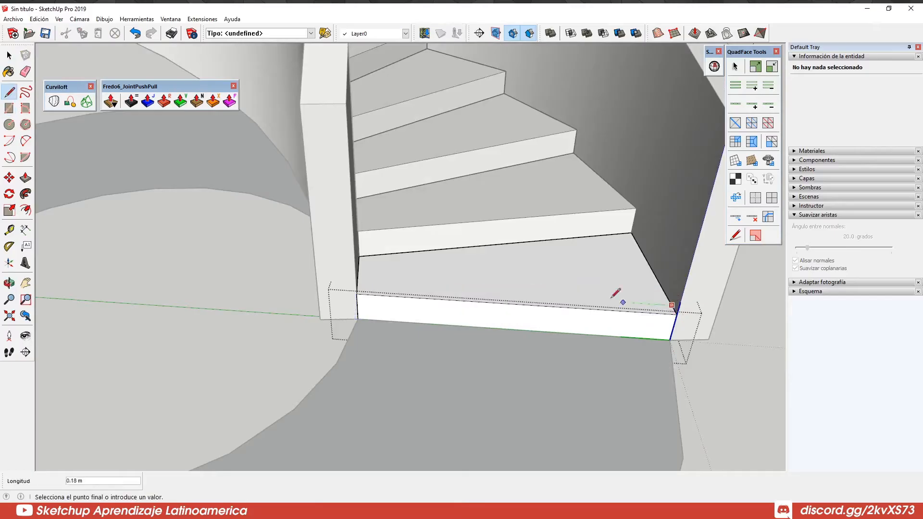
left_click(356, 285)
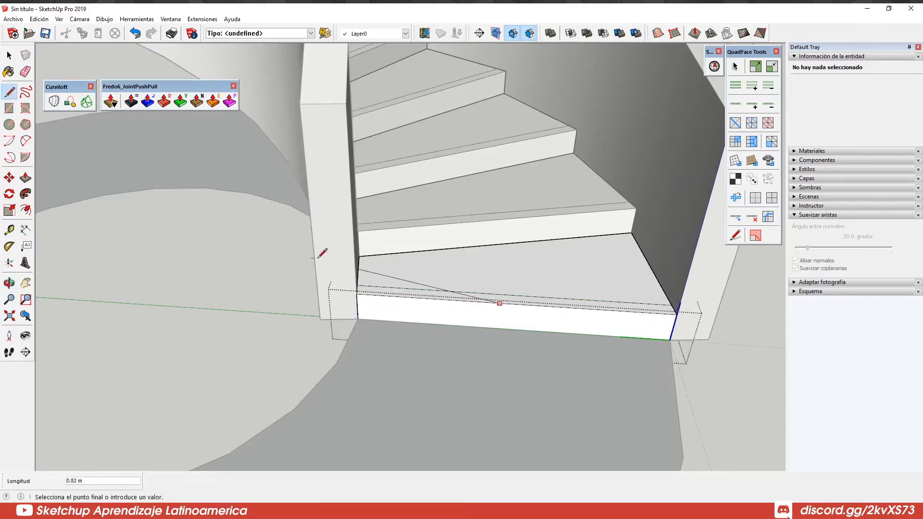
middle_click_drag(291, 250, 420, 210)
key("space")
- Push/Pull the narrow strip along the step's front edge slightly to form a nosing detail and close the component
scroll(384, 295, "up", 1)
key("p")
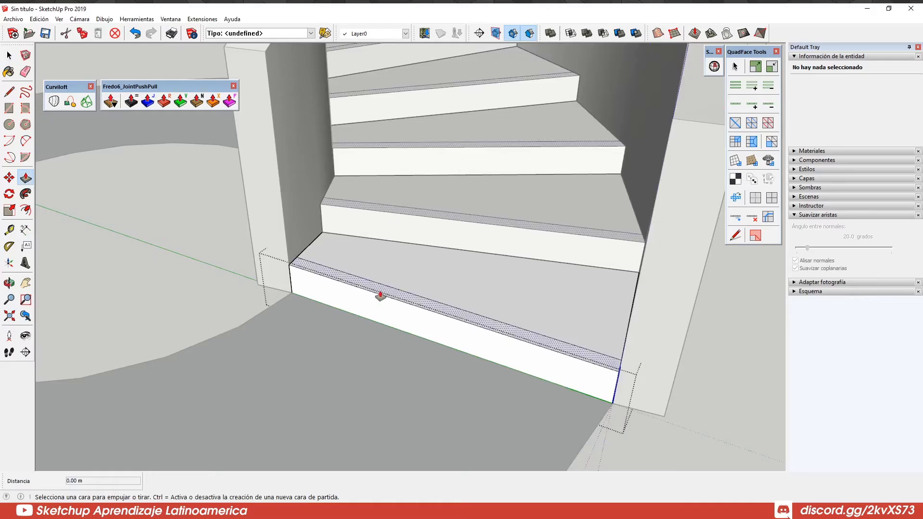
left_click(380, 294)
left_click(380, 292)
middle_click_drag(380, 291, 281, 262)
scroll(382, 269, "down", 3)
middle_click_drag(384, 269, 386, 345, "shift")
scroll(401, 269, "up", 3)
left_click(392, 273)
left_click(391, 276)
scroll(391, 277, "down", 3)
key("space")
left_click(386, 345)
- Inspect the thickened walls and the detailed steps of the staircase from several sides
scroll(387, 345, "down", 2)
middle_click_drag(445, 168, 480, 183)
scroll(482, 303, "up", 1)
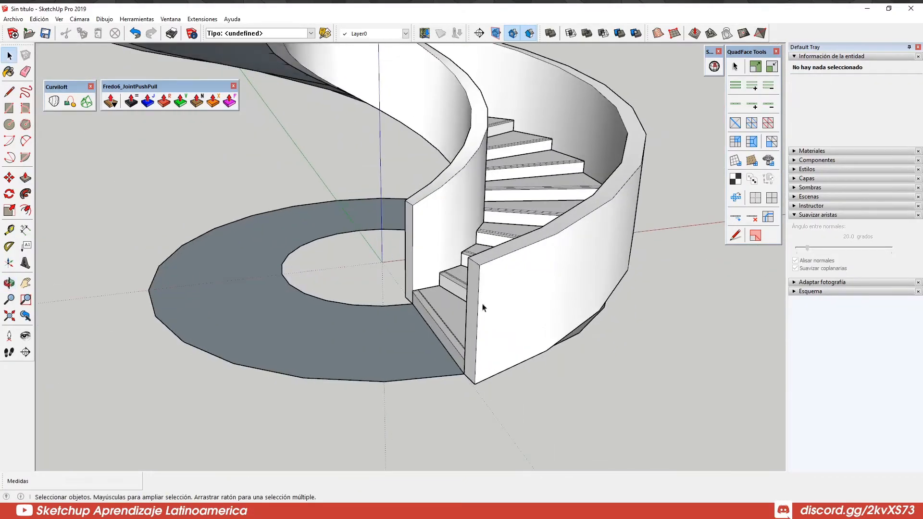
middle_click_drag(482, 304, 449, 292)
scroll(449, 292, "down", 2)
middle_click_drag(514, 229, 534, 224)
middle_click_drag(473, 244, 546, 206)
scroll(525, 222, "up", 3)
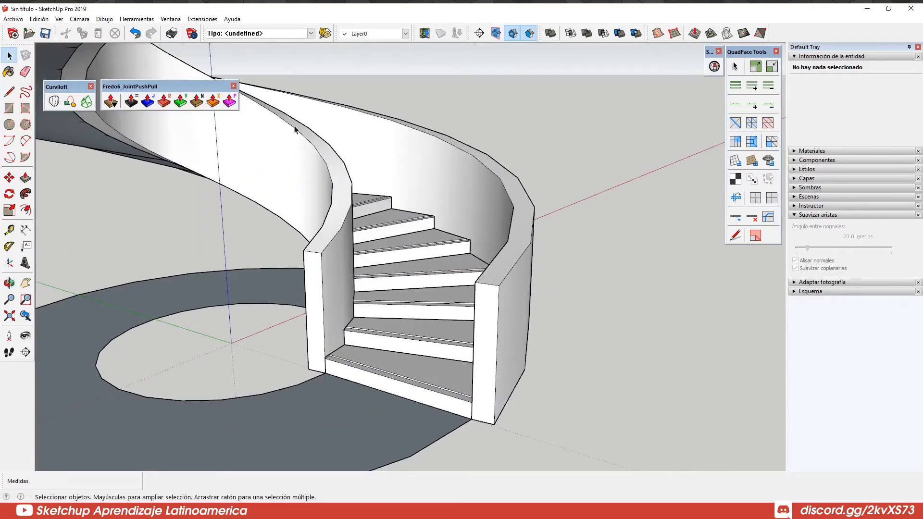
scroll(408, 290, "down", 3)
middle_click_drag(409, 290, 442, 130)
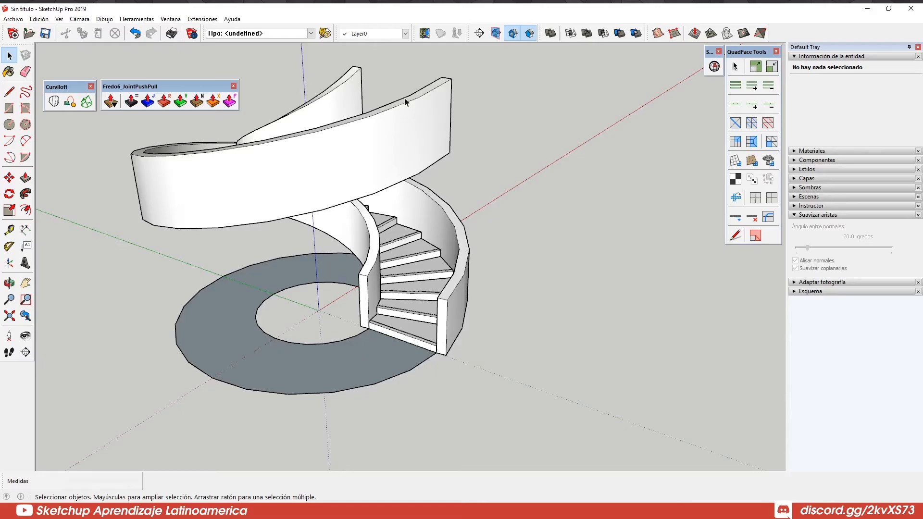
- Open the outer wall and insert a centre edge loop through its thickness with QuadFace Tools, starting from the end's 0.15 m top edge
scroll(447, 289, "up", 4)
middle_click_drag(447, 284, 500, 290)
scroll(505, 288, "up", 2)
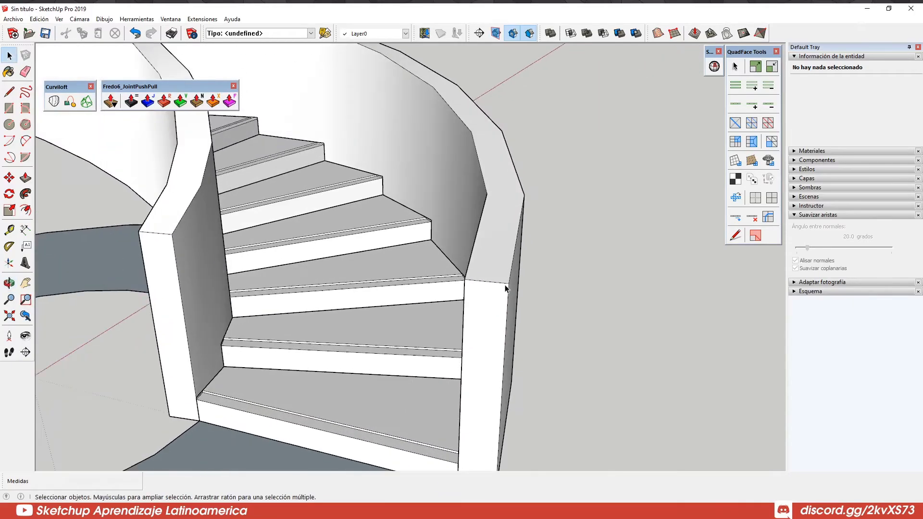
double_click(495, 271)
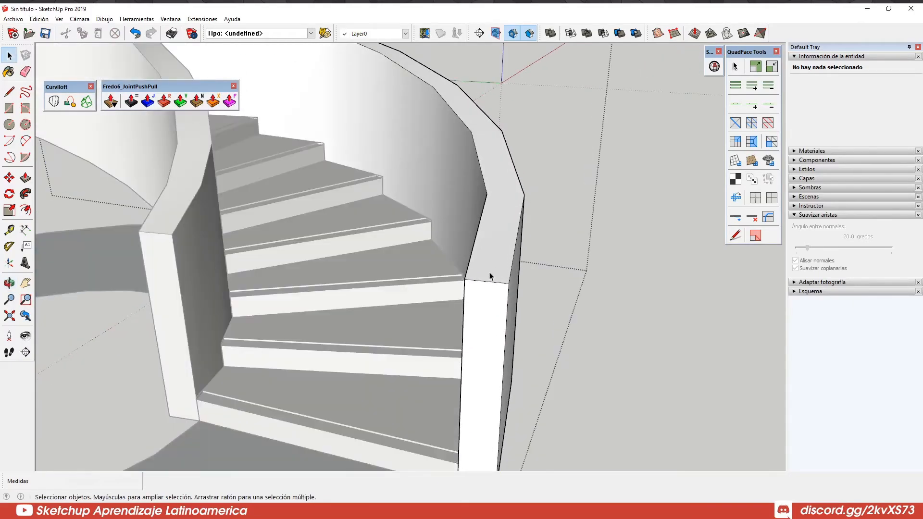
left_click(489, 270)
scroll(485, 288, "up", 1)
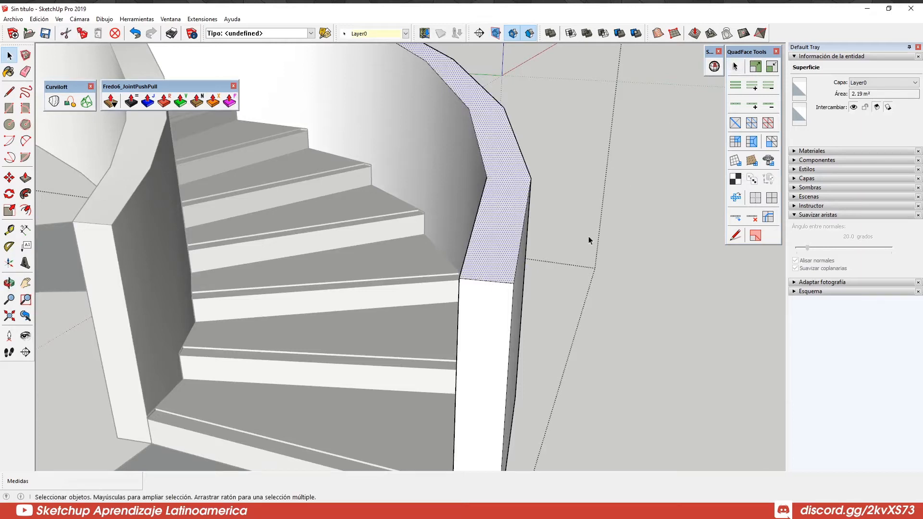
left_click(489, 287)
left_click(487, 283)
middle_click_drag(486, 283, 422, 282)
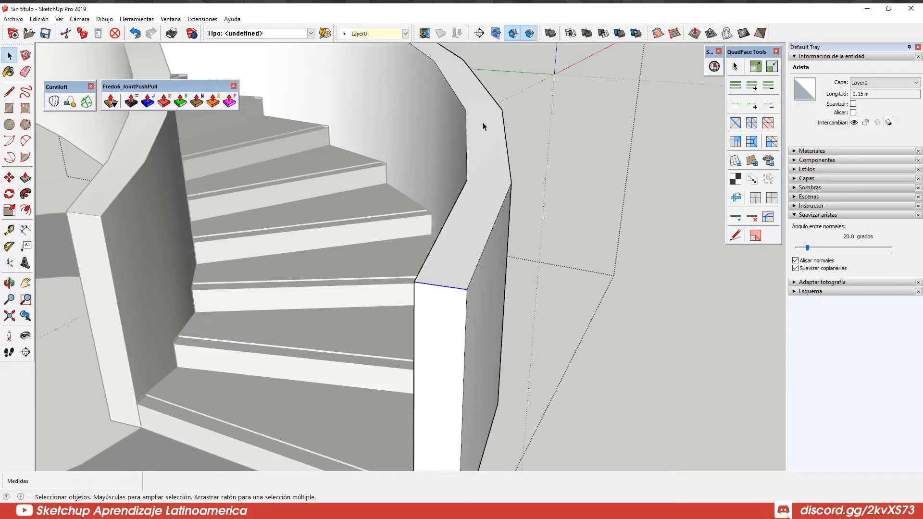
left_click(734, 218)
- Insert a matching centre edge loop through the inner wall's thickness with QuadFace Tools
middle_click_drag(600, 240, 483, 279)
left_click(517, 273)
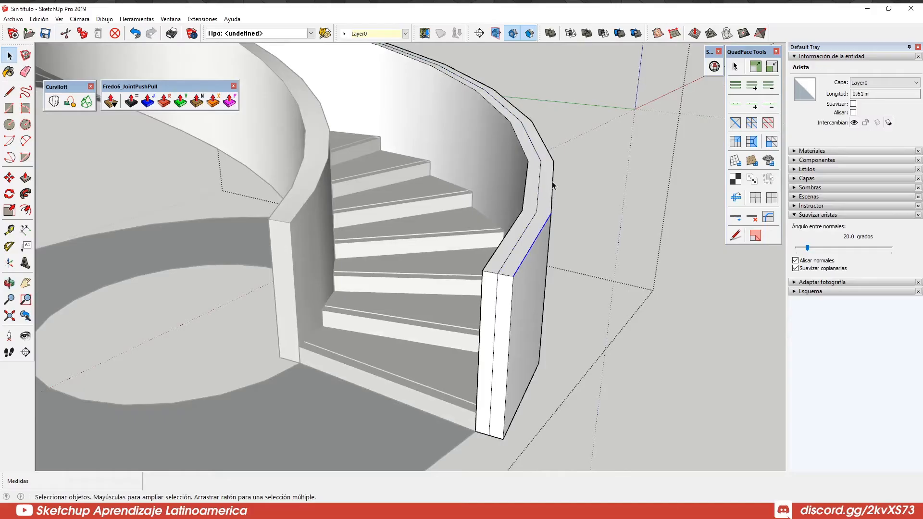
middle_click_drag(344, 220, 476, 275)
middle_click_drag(464, 181, 530, 234)
left_click(376, 247)
left_click(736, 219)
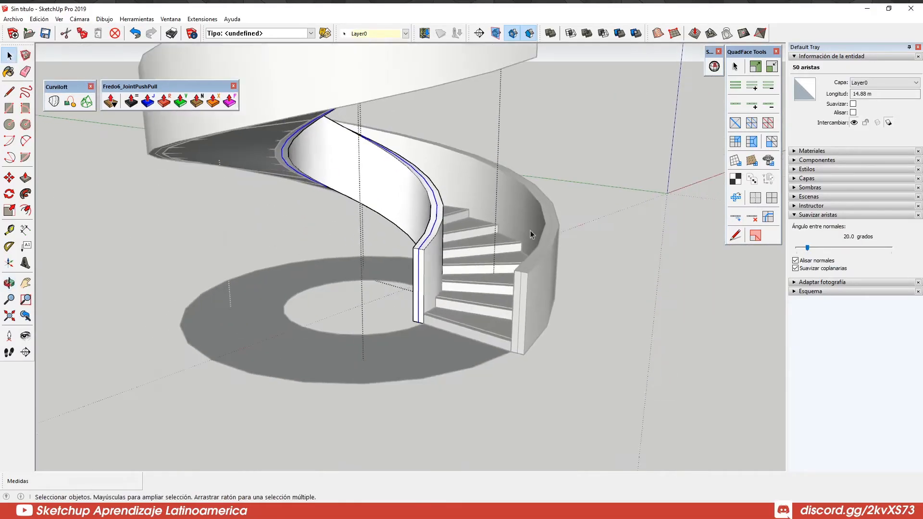
- Select the full centre edge loop of the inner wall, starting from one segment on its top face
scroll(531, 234, "up", 2)
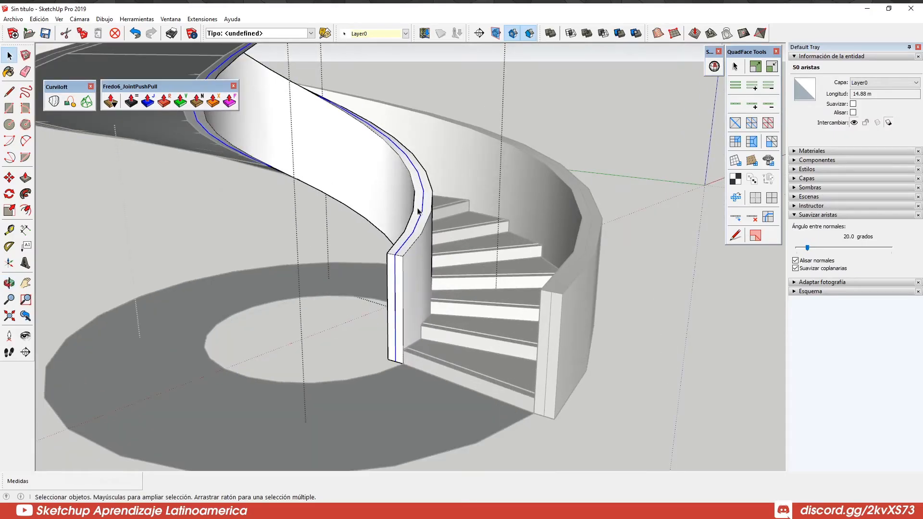
scroll(409, 245, "up", 1)
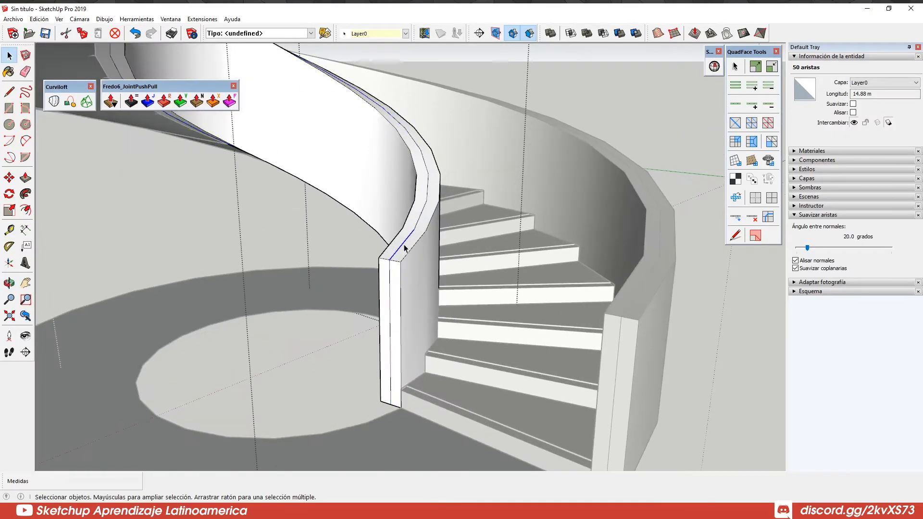
left_click(404, 246)
scroll(404, 246, "down", 1)
triple_click(416, 226)
left_click(416, 227)
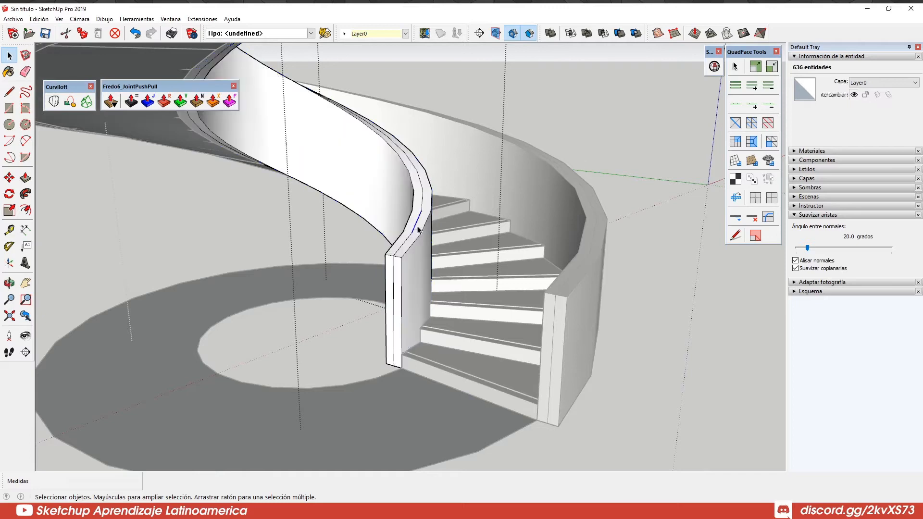
left_click(735, 104)
- Copy the inner wall's centre loop and paste it in place outside the wall group
scroll(442, 236, "down", 3)
scroll(500, 247, "up", 3)
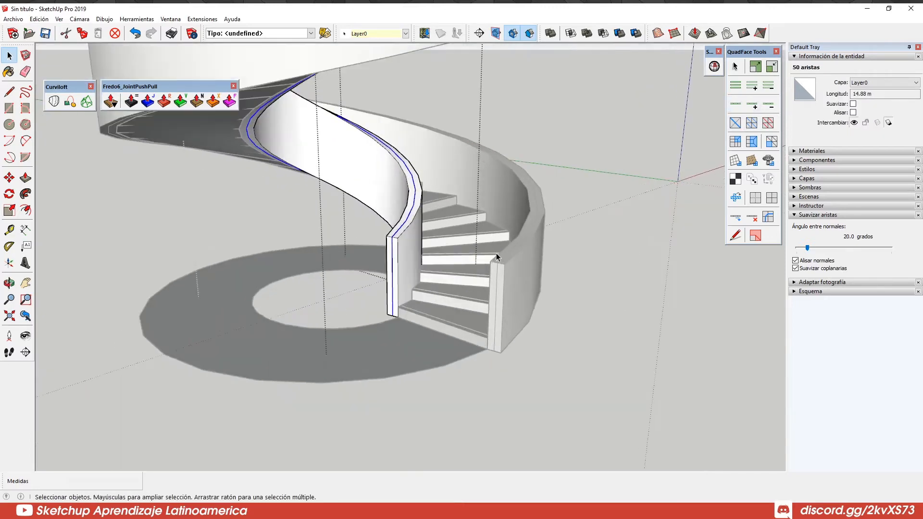
scroll(447, 240, "down", 1)
left_click(517, 249)
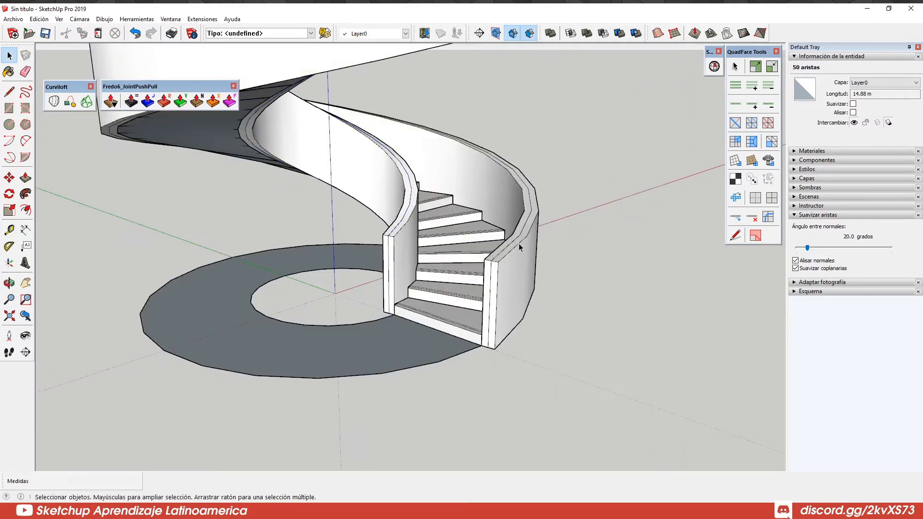
left_click(62, 20)
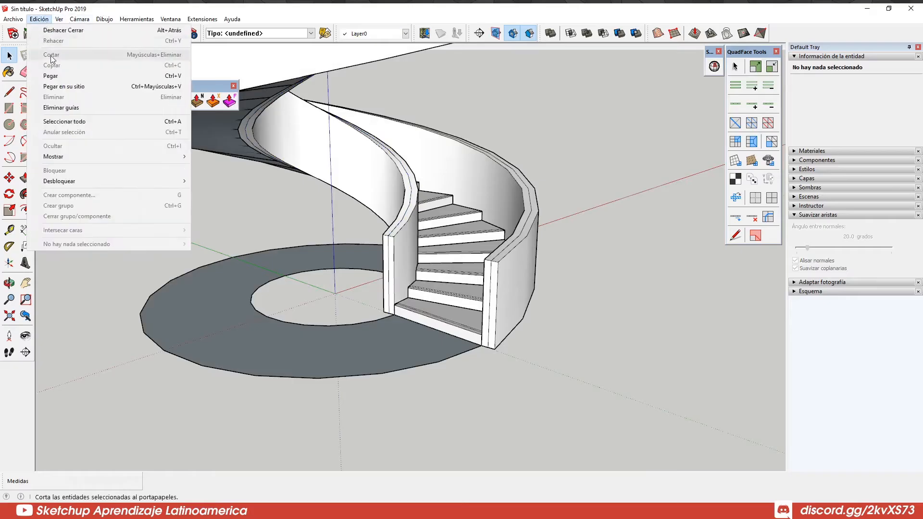
left_click(71, 86)
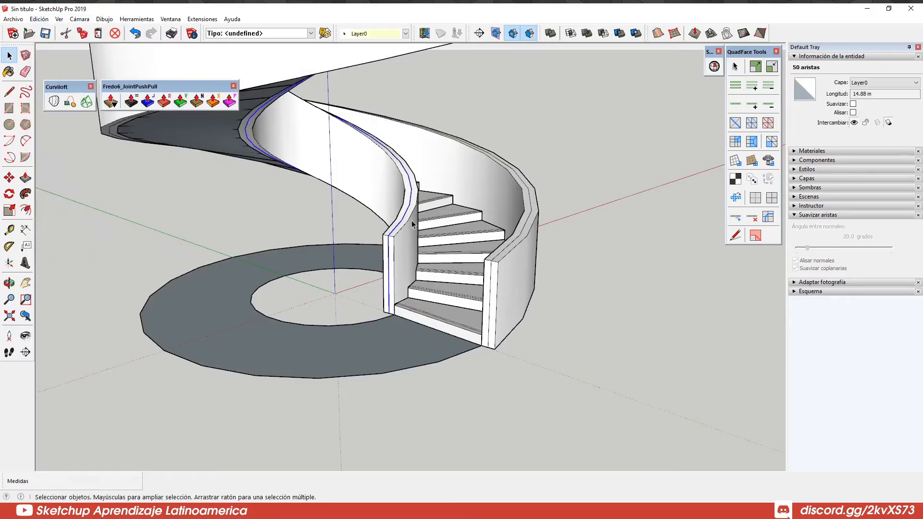
- Open the outer wall group and select its full centre edge loop from a segment on the top face
scroll(402, 232, "down", 1)
double_click(484, 247)
scroll(484, 247, "up", 2)
left_click(483, 246)
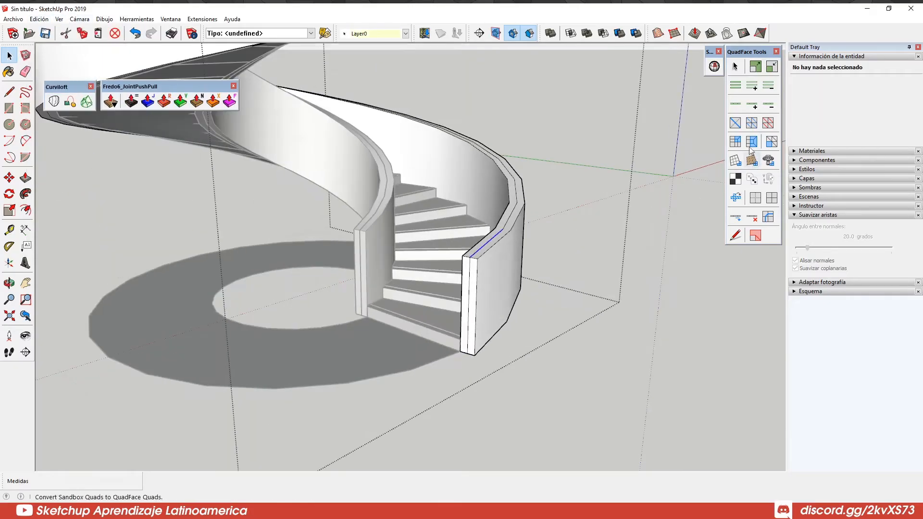
left_click(735, 104)
- Copy the outer wall's centre loop and paste it in place outside the wall group
left_click(59, 19)
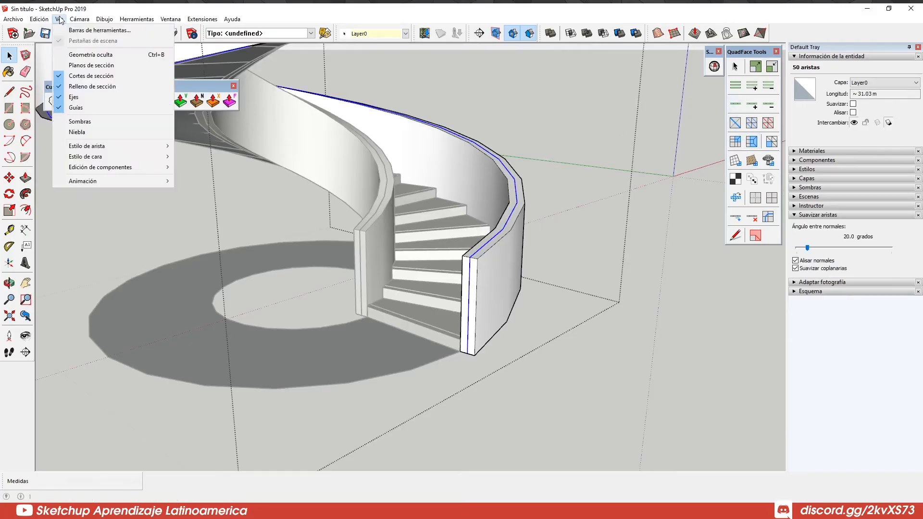
left_click(51, 63)
left_click(46, 19)
left_click(658, 204)
left_click(658, 204)
left_click(40, 19)
left_click(72, 87)
scroll(421, 240, "down", 1)
scroll(384, 229, "up", 1)
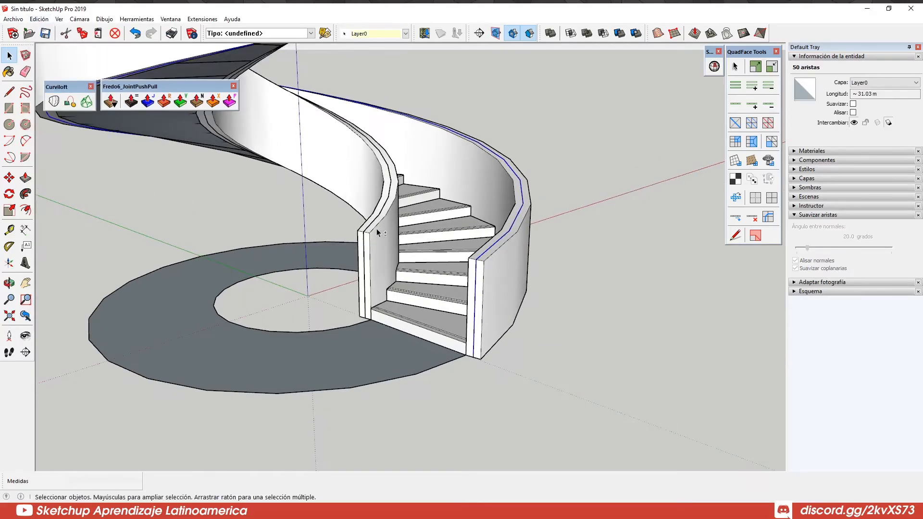
- Move both pasted centre loops about 5.6 m along the red axis, clear of the staircase
middle_click_drag(370, 225, 307, 253)
key("m")
left_click(388, 336)
middle_click_drag(607, 269, 433, 312)
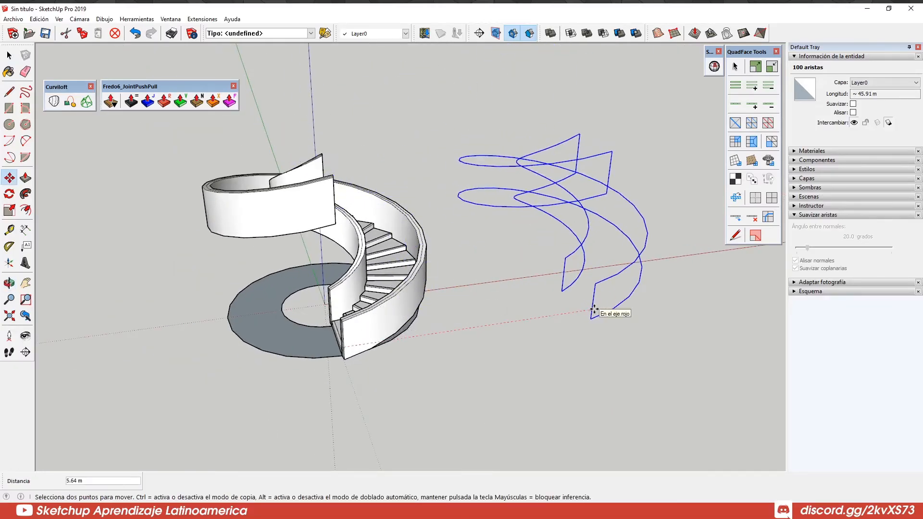
key("Return")
scroll(576, 305, "up", 2)
- Erase the vertical end segments and lower curves of both loops, keeping only their two upper curves
key("e")
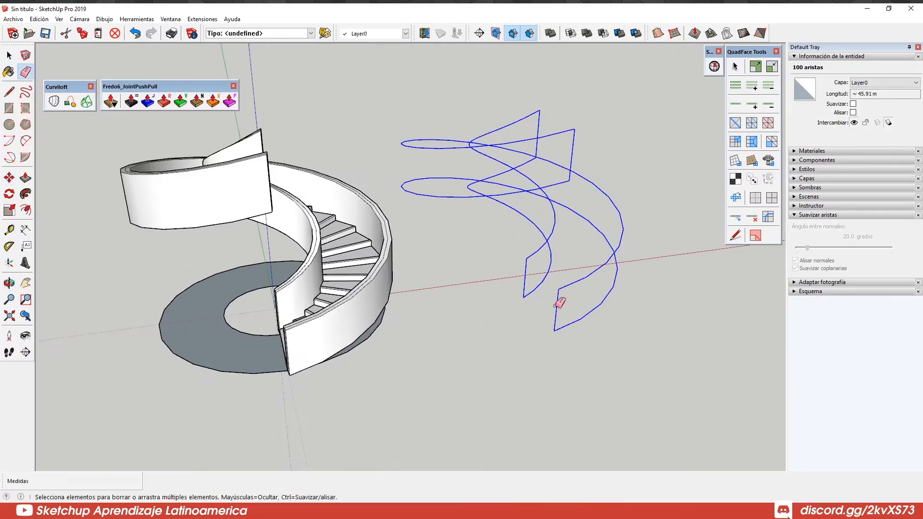
mouse_move(576, 176)
left_mouse_down()
mouse_move(571, 141)
mouse_move(545, 143)
left_mouse_up()
key("space")
key("Delete")
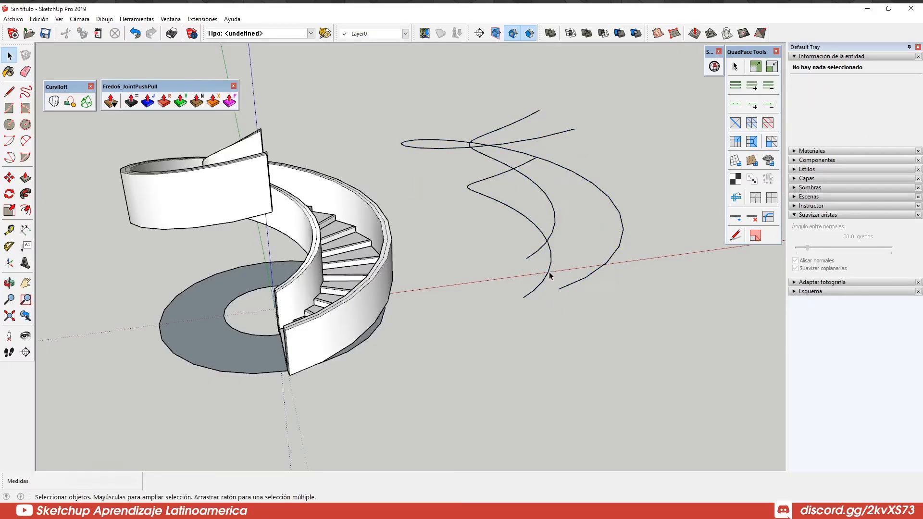
middle_click_drag(548, 270, 637, 302)
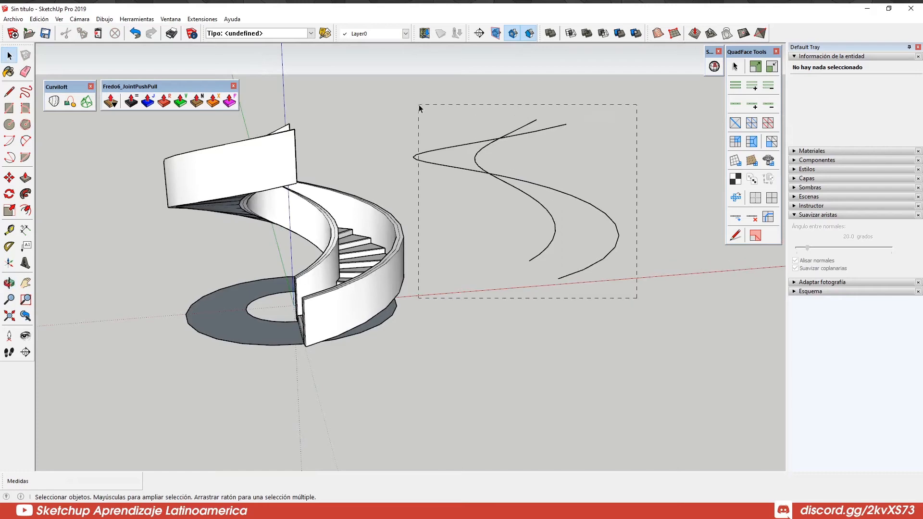
- Move the two upper curves back onto the wall tops, snapping the outer curve's lower end to the outer wall's top centre point
key("m")
left_click(556, 277)
scroll(423, 293, "up", 5)
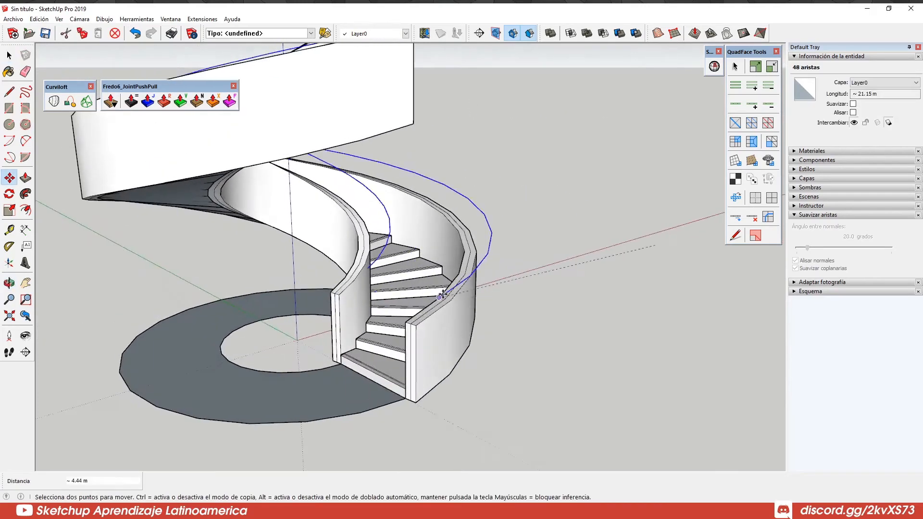
left_click(409, 325)
middle_click_drag(410, 325, 454, 284)
scroll(454, 284, "up", 3)
- Raise both upper curves 0.15 m vertically above the wall tops
left_click(450, 278)
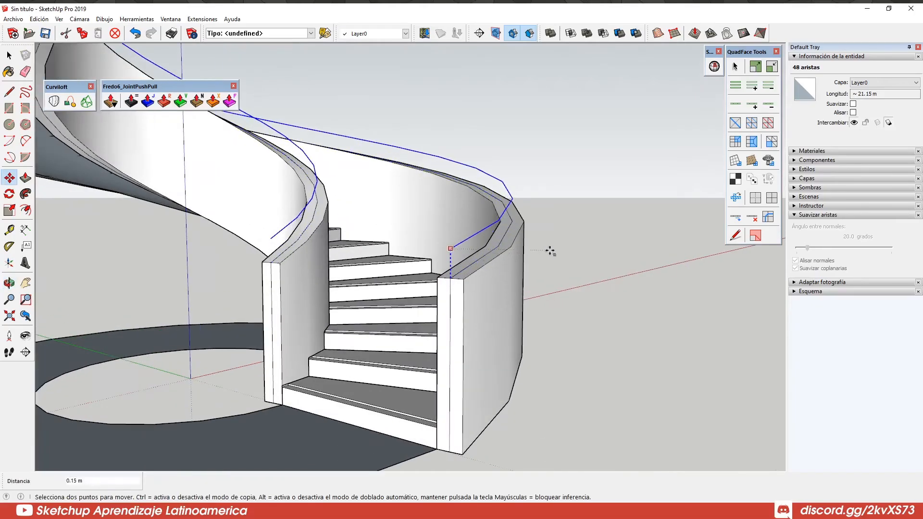
type("0.")
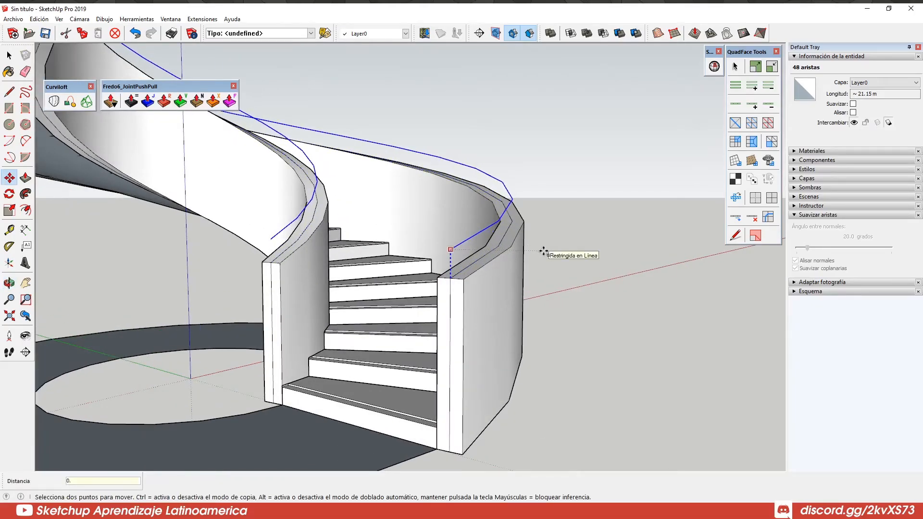
type("15")
key("Return")
- Draw a circle of radius 0.01 m on the outer wall's end face, centred on its centre line just below the top
scroll(475, 255, "up", 3)
middle_click_drag(476, 255, 539, 242)
scroll(617, 213, "up", 4)
scroll(512, 233, "down", 1)
scroll(562, 243, "down", 3)
scroll(562, 212, "up", 5)
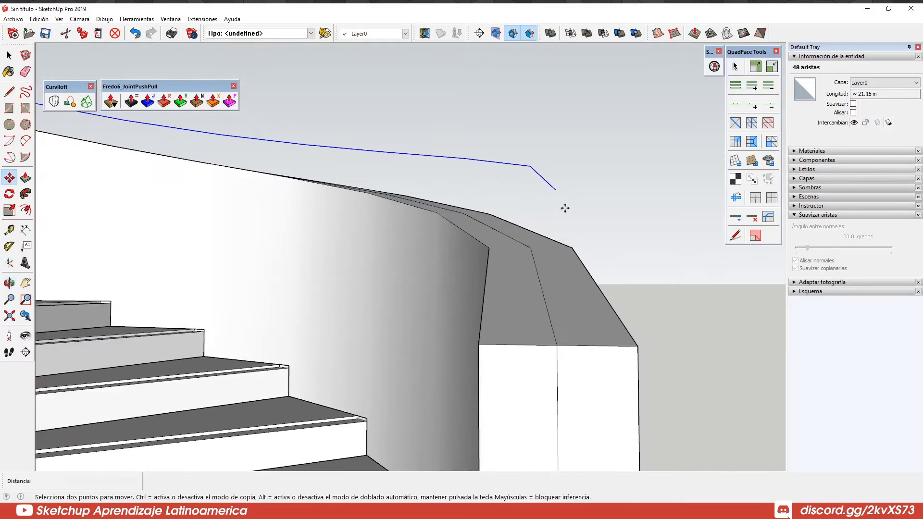
key("c")
scroll(554, 346, "down", 1)
middle_click_drag(560, 363, 561, 296)
key("Escape")
left_click(556, 273)
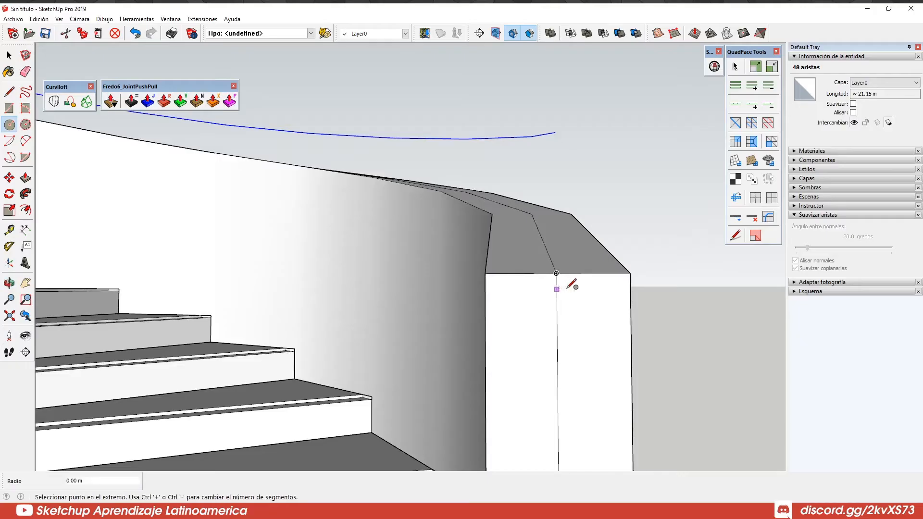
type("0.02")
key("Return")
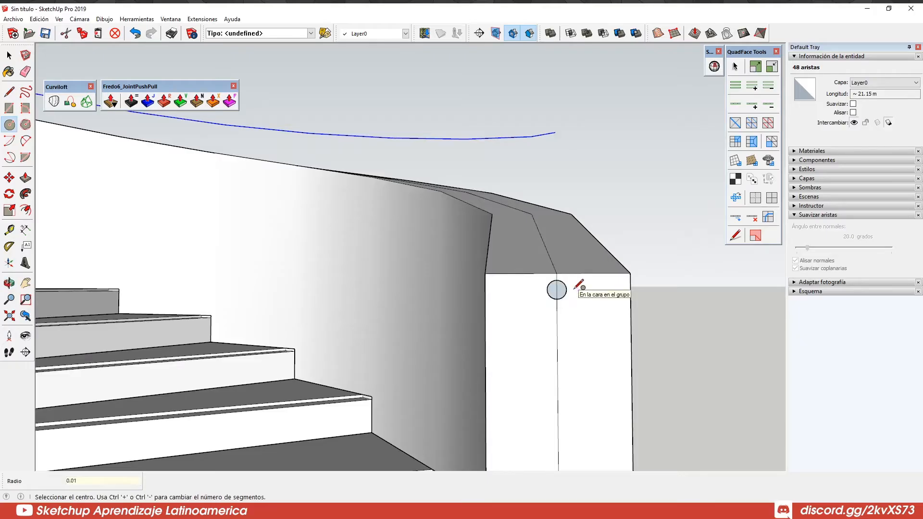
- Move the circle by its centre to the lower free end of the outer handrail curve
key("space")
double_click(561, 292)
middle_click_drag(561, 292, 573, 325)
scroll(572, 325, "down", 2)
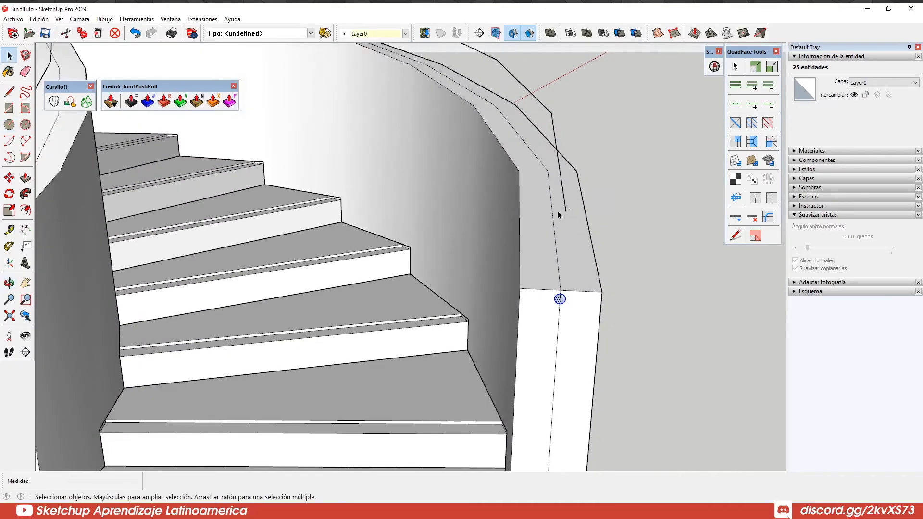
scroll(572, 219, "down", 2)
scroll(566, 278, "up", 3)
key("m")
scroll(583, 291, "up", 2)
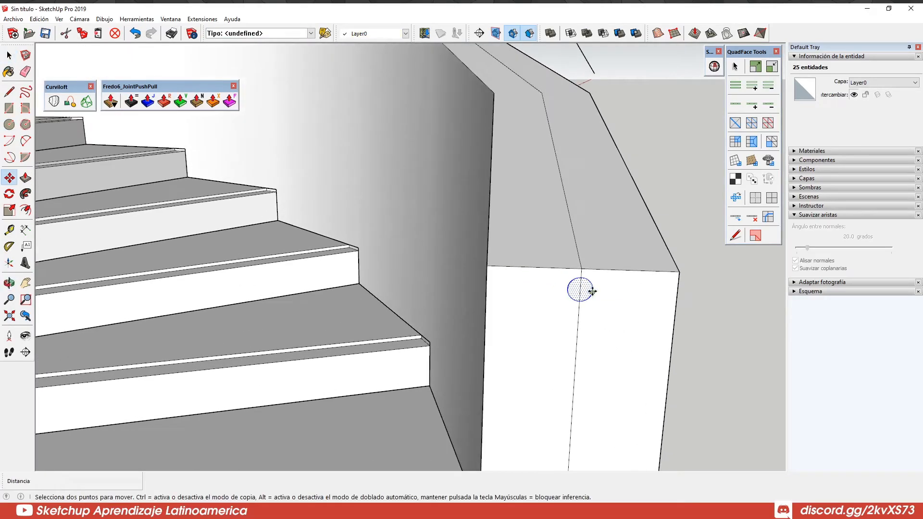
left_click(580, 289)
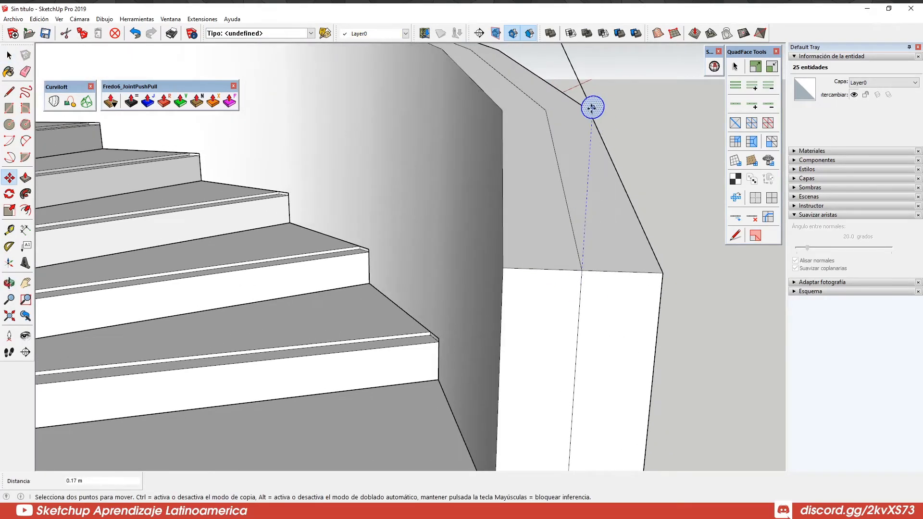
middle_click_drag(590, 144, 651, 195)
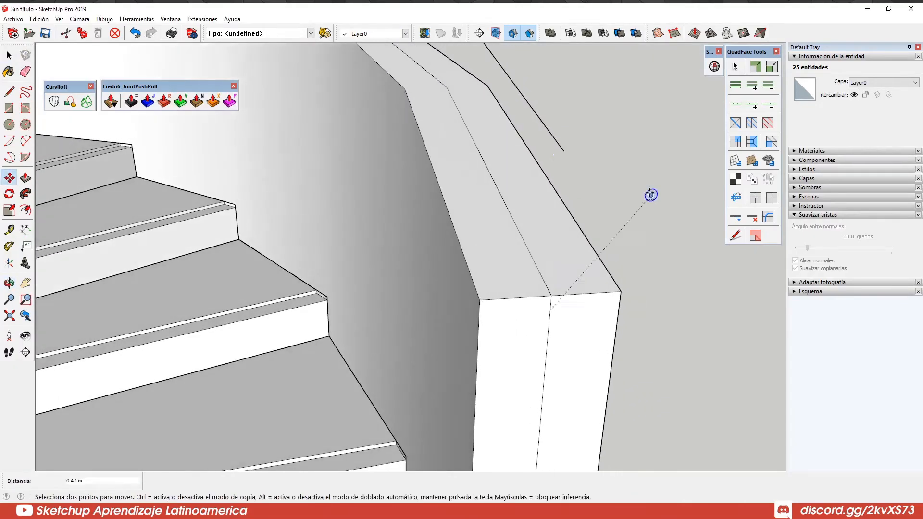
left_click(562, 152)
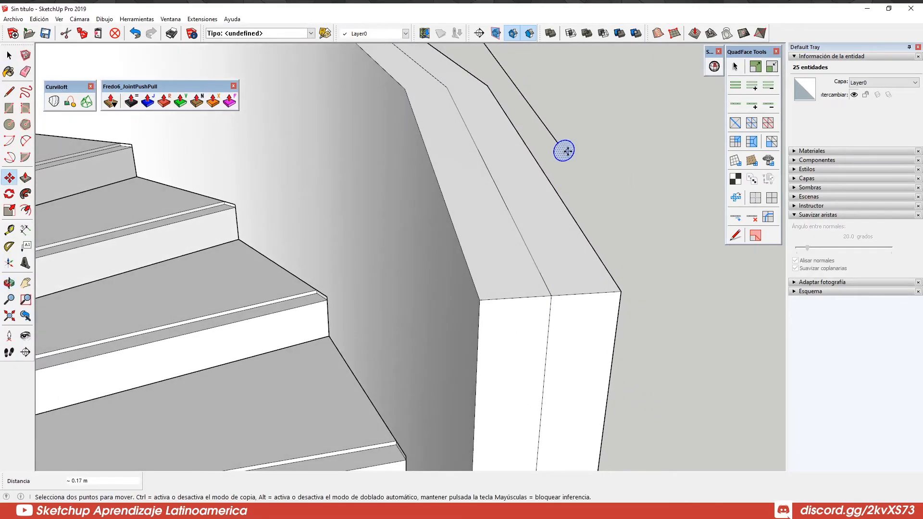
- Copy the circle to the lower free end of the inner handrail curve
middle_click_drag(563, 151, 495, 197)
middle_click_drag(501, 204, 235, 208)
scroll(348, 233, "down", 5)
middle_click_drag(347, 232, 482, 226)
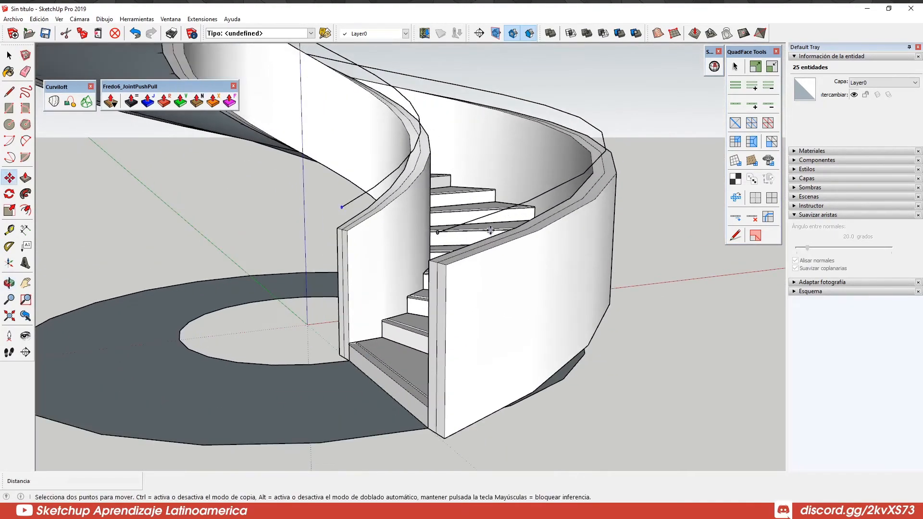
- Sweep the outer circle along the outer curve with Follow Me to form the outer handrail
key("space")
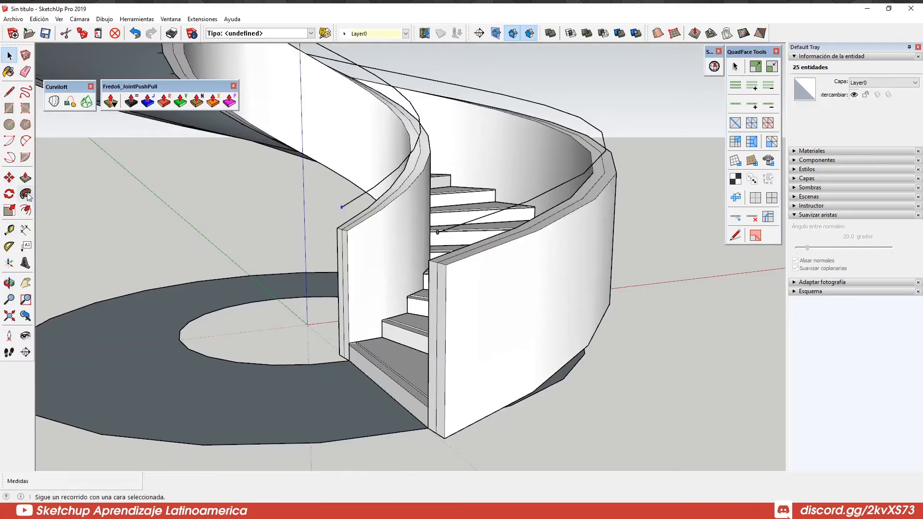
left_click(479, 220)
scroll(479, 222, "up", 6)
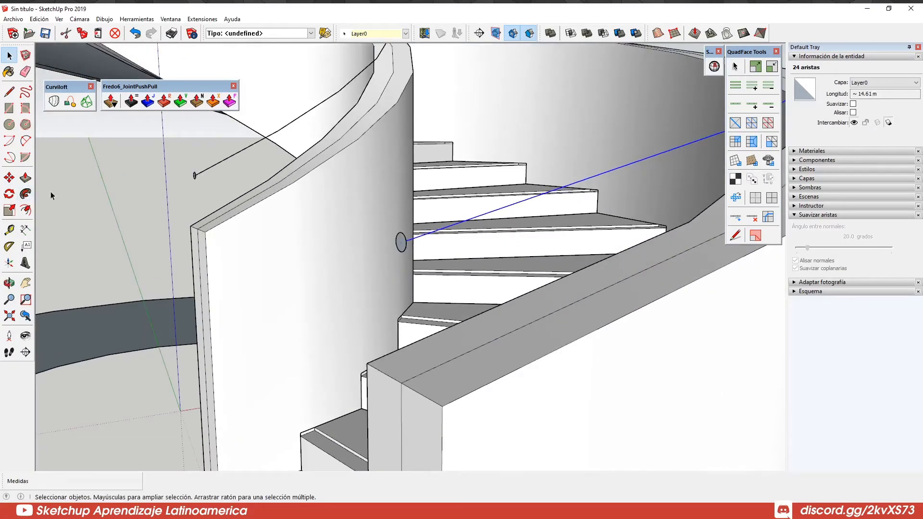
left_click(25, 194)
left_click(401, 242)
middle_click_drag(399, 245, 323, 206)
- Sweep the inner circle along the inner curve with Follow Me to form the inner handrail
key("ctrl+z")
key("space")
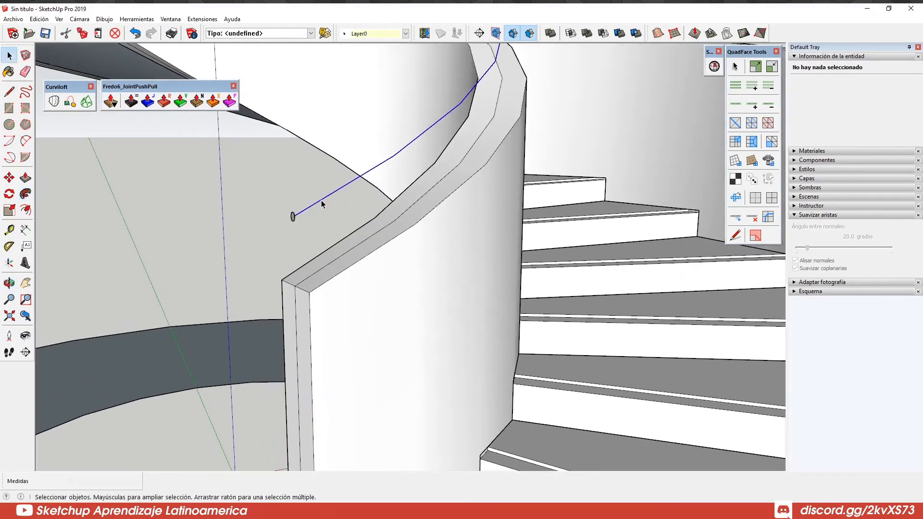
left_click(294, 217)
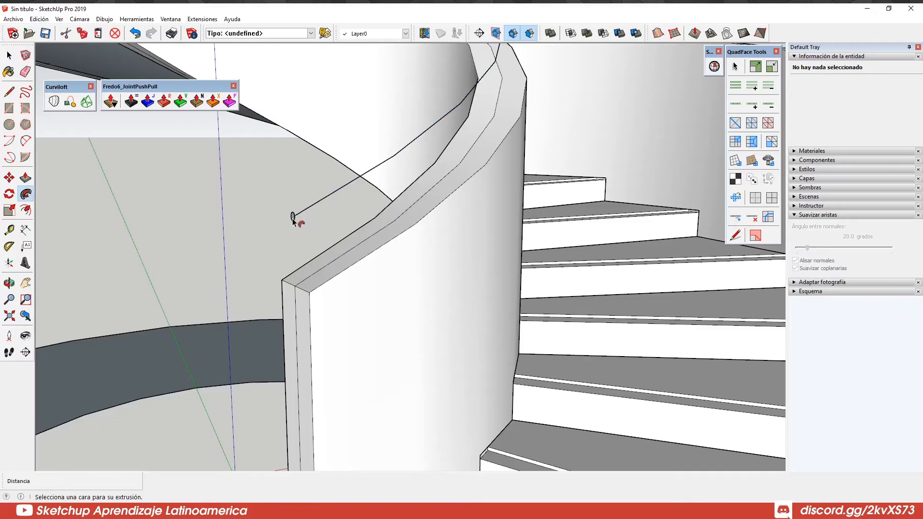
key("space")
scroll(400, 263, "down", 6)
left_click(462, 271)
scroll(461, 273, "down", 3)
middle_click_drag(464, 273, 523, 292)
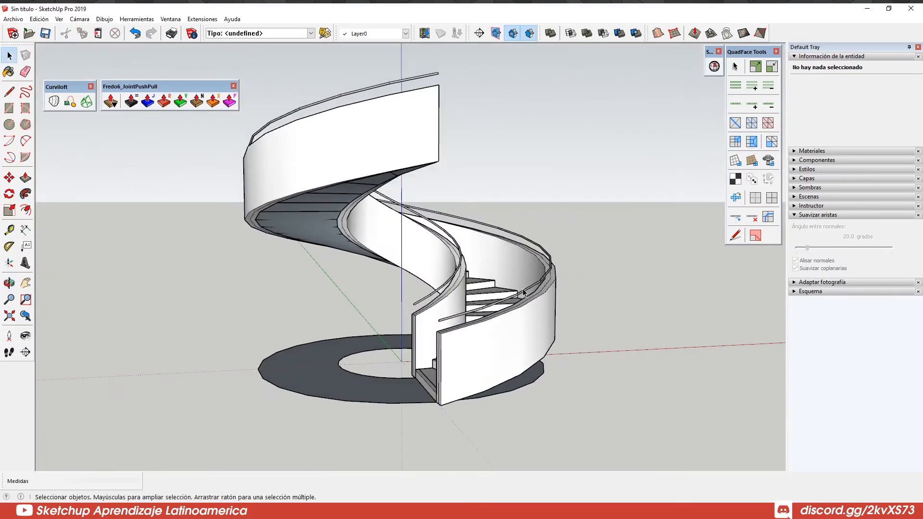
- Reverse the faces of the outer and inner handrails
scroll(407, 175, "up", 4)
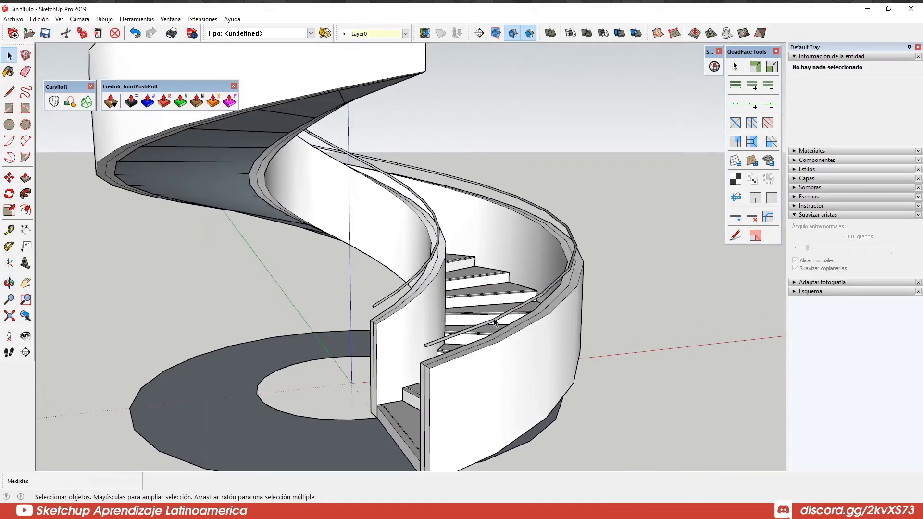
triple_click(495, 322)
right_click(495, 322)
middle_click_drag(509, 231, 370, 226)
right_click(371, 211)
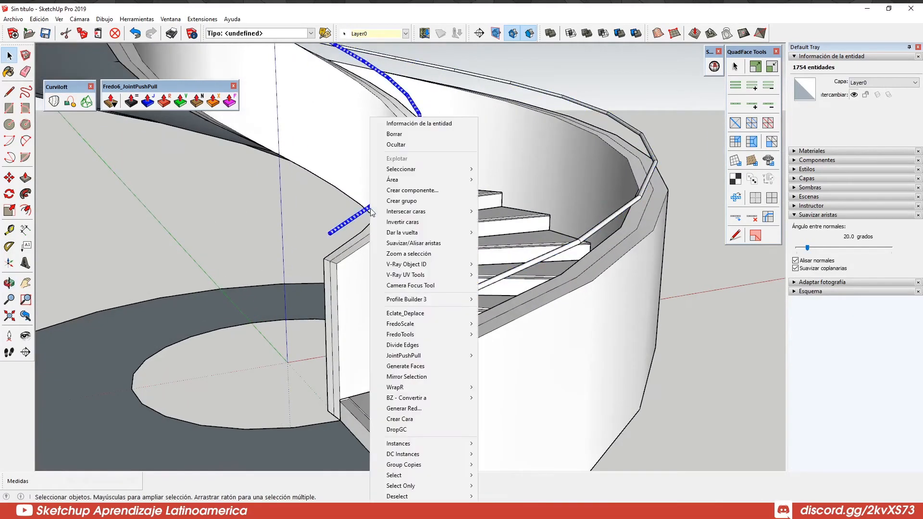
left_click(398, 222)
- Make the inner handrail and the outer handrail into two separate groups
key("ctrl+g")
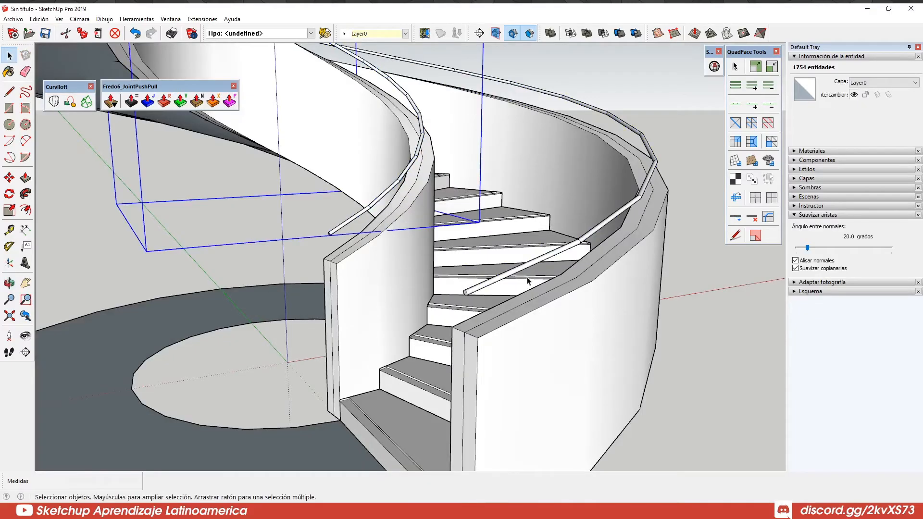
triple_click(524, 273)
key("ctrl+g")
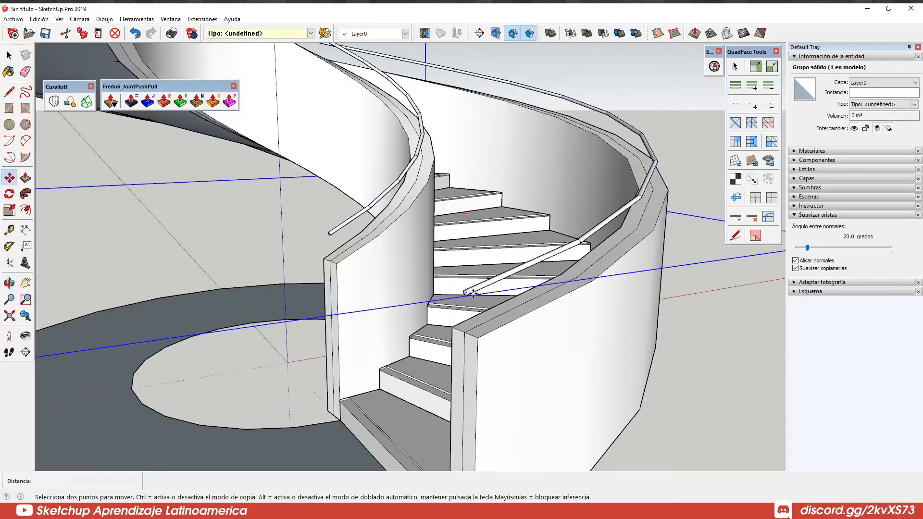
- Raise both handrail groups about 1 m along the blue axis to expose the sweep curves beneath them
left_click(382, 200, "shift")
scroll(385, 209, "down", 2)
key("m")
left_click(440, 289)
scroll(571, 240, "down", 4)
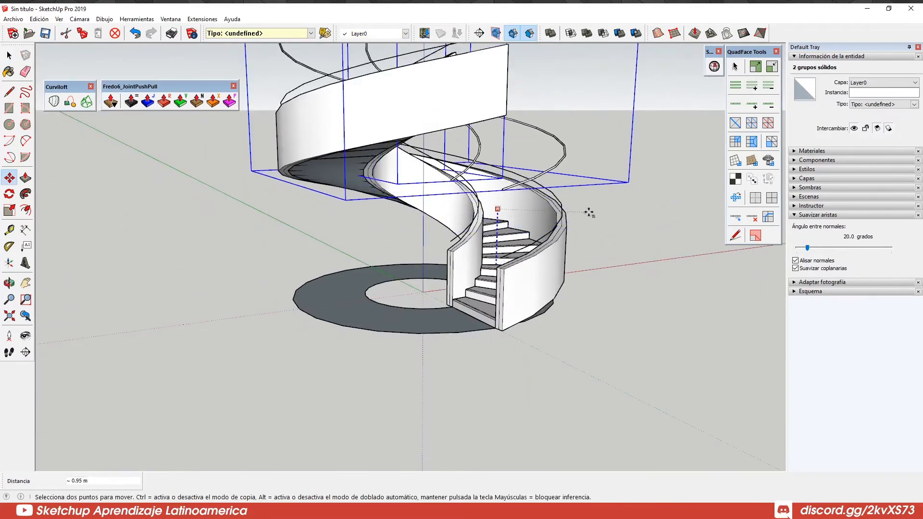
left_click(612, 209)
scroll(546, 238, "up", 3)
key("space")
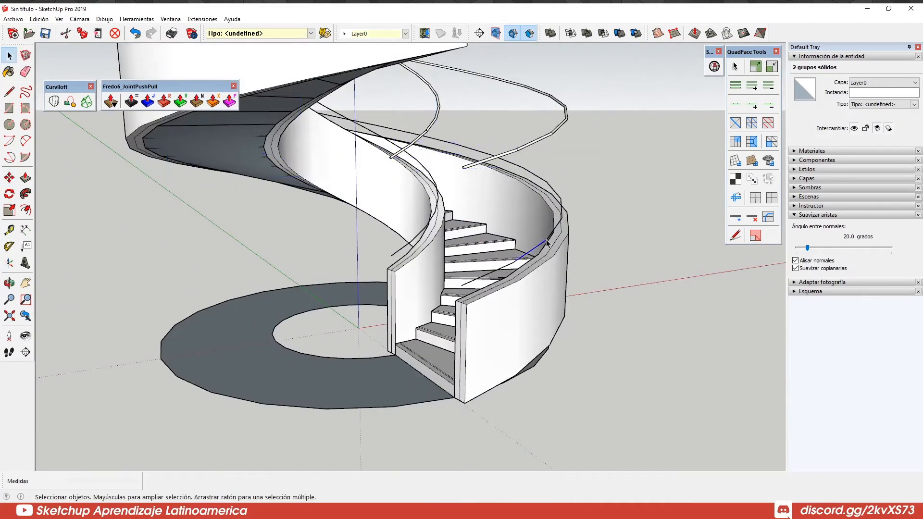
- Delete the leftover sweep curves and lower both handrail groups 1 m back to their places above the walls
left_click(433, 218)
left_click(478, 163)
left_click(414, 144, "shift")
key("m")
left_click(476, 164)
key("Up")
type("1")
key("Return")
key("space")
left_click(596, 307)
- Reapply normal smoothing to both handrail groups with a 20-degree angle between normals
middle_click_drag(595, 307, 552, 336)
scroll(463, 243, "up", 4)
middle_click_drag(594, 303, 567, 302)
left_click(602, 246)
middle_click_drag(602, 246, 571, 280)
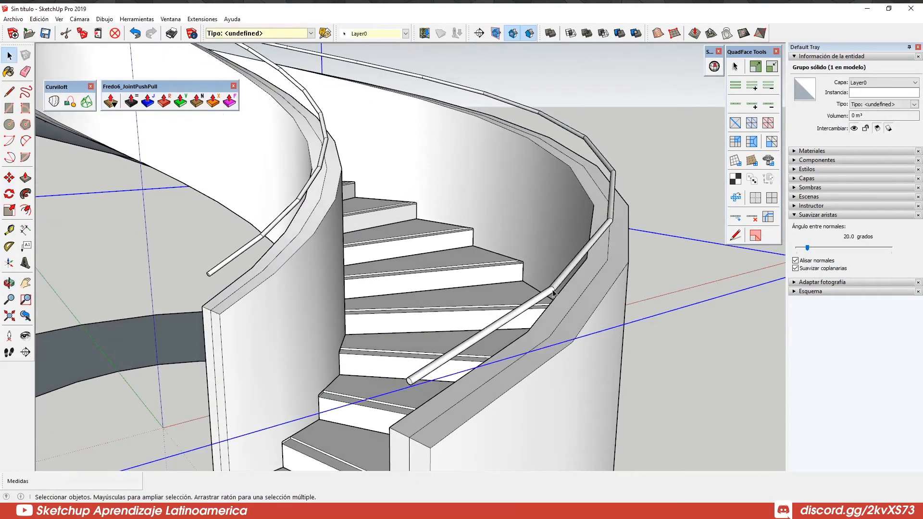
left_click(261, 239, "ctrl")
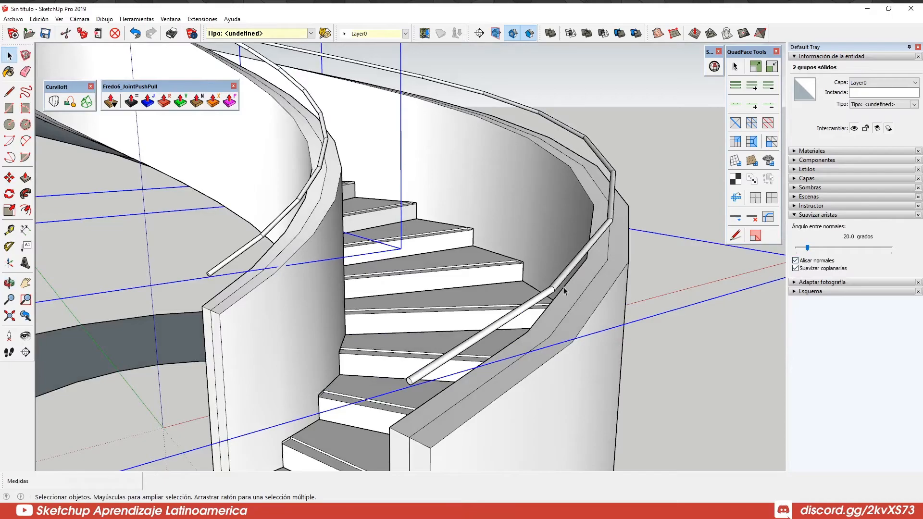
left_click(812, 262)
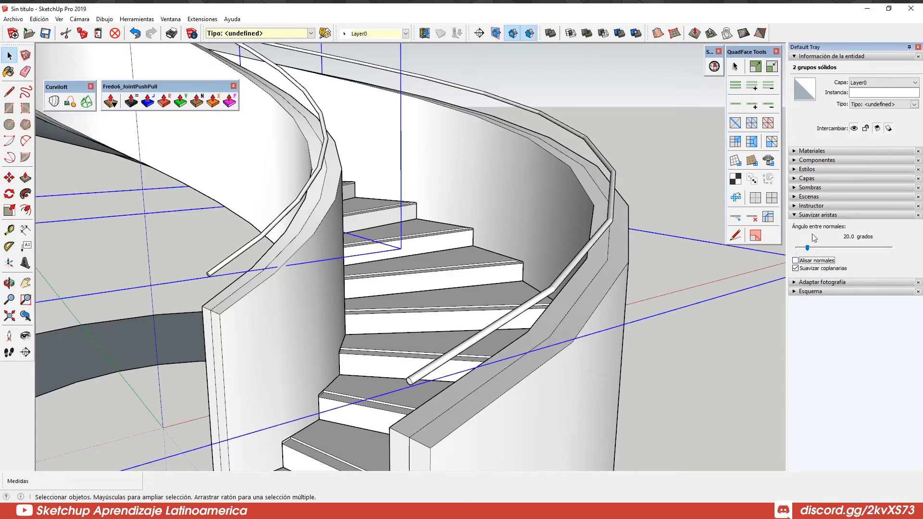
left_click(800, 261)
left_click(651, 267)
- Draw a small circle on the ground just in front of the outer wall's lower end
middle_click_drag(650, 267, 595, 344)
scroll(549, 266, "down", 4)
scroll(595, 344, "up", 3)
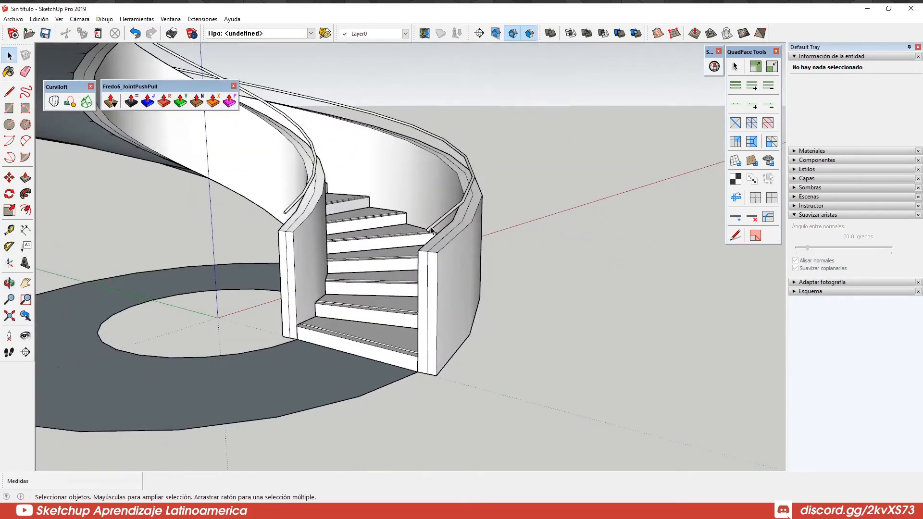
scroll(436, 250, "up", 4)
middle_click_drag(422, 337, 519, 385, "shift")
middle_click_drag(489, 347, 462, 286, "shift")
scroll(460, 367, "up", 2)
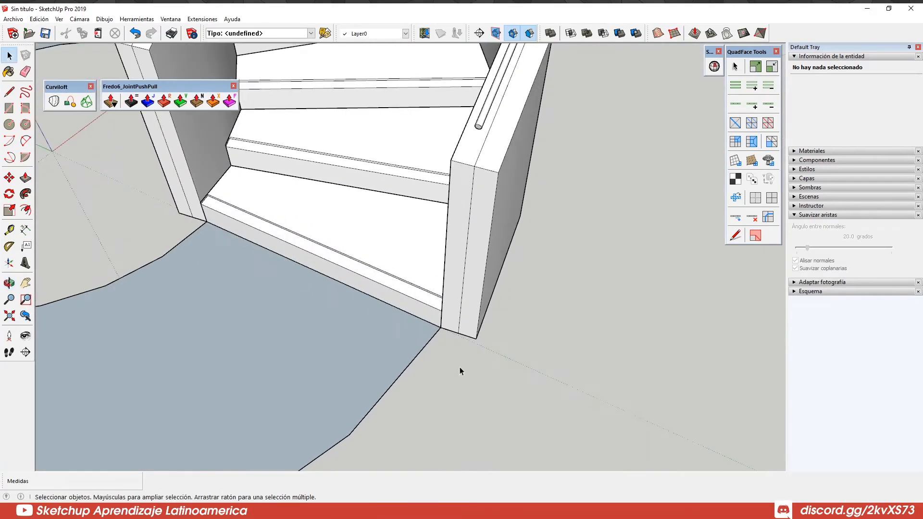
scroll(456, 365, "up", 2)
key("c")
left_click(446, 367)
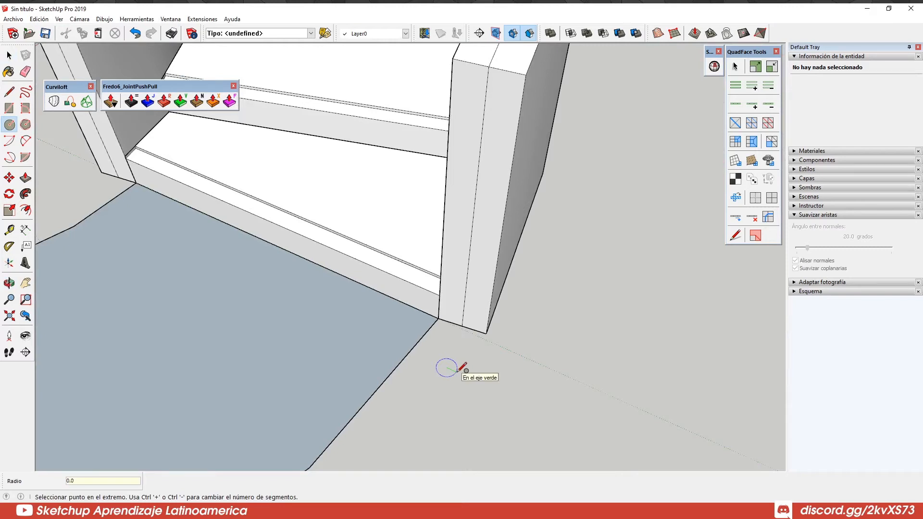
scroll(446, 368, "up", 3)
- Extrude the small ground circle 0.15 m into a post and turn it into a component called Baranda
key("p")
left_click(445, 367)
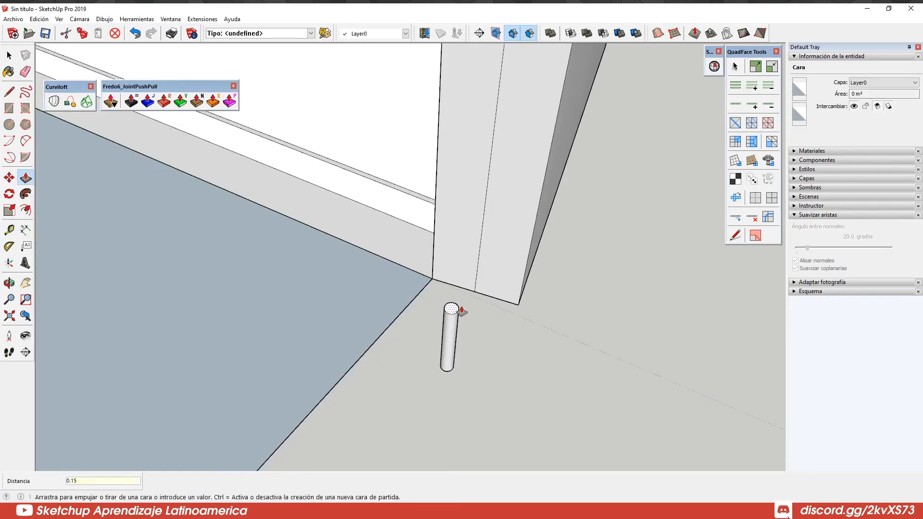
key("space")
triple_click(449, 329)
right_click(450, 328)
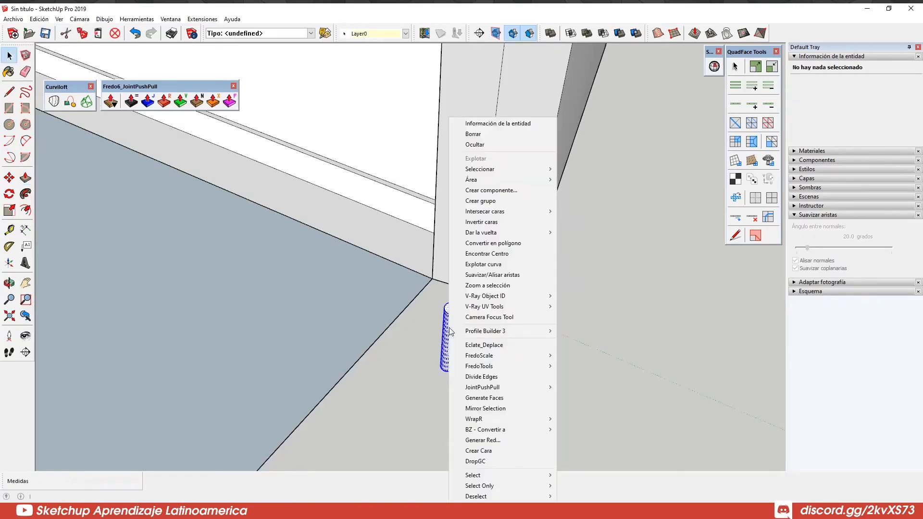
left_click(486, 190)
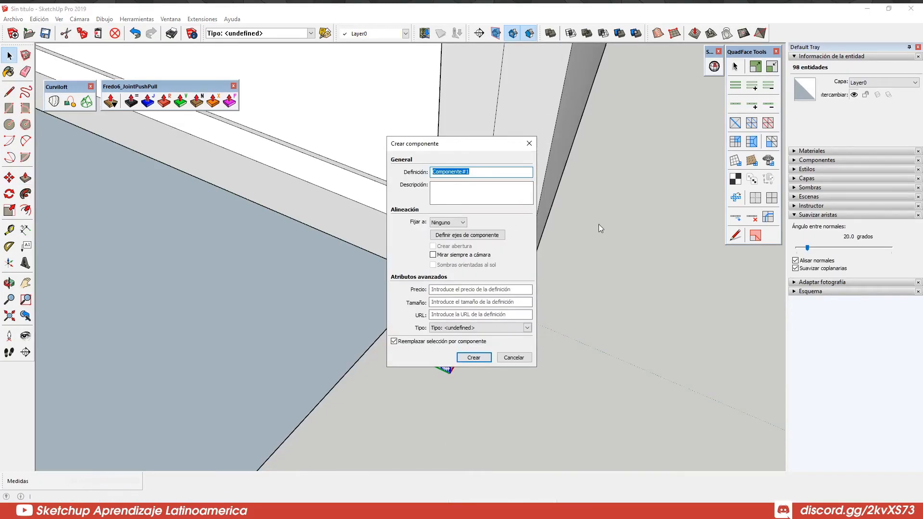
type("Baranda")
key("Return")
- Add a center point to the top face inside the Baranda component
key("m")
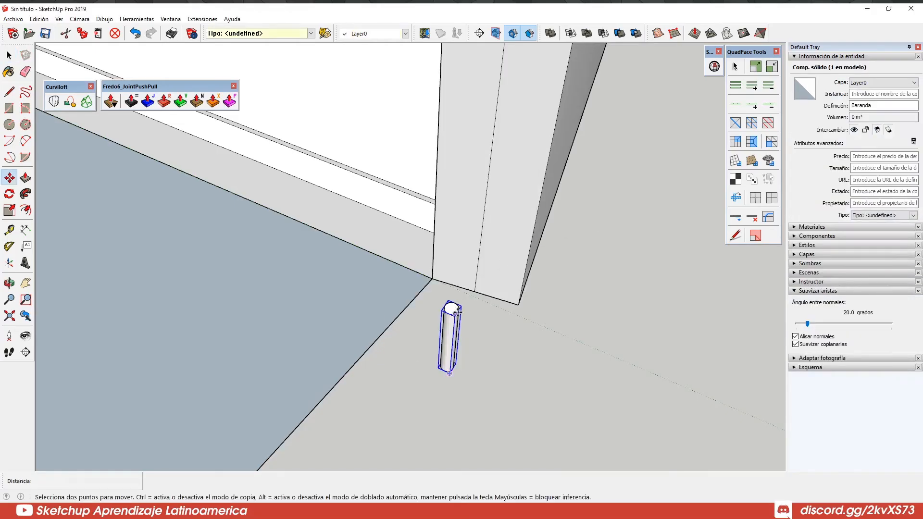
scroll(429, 385, "up", 5)
key("space")
double_click(450, 283)
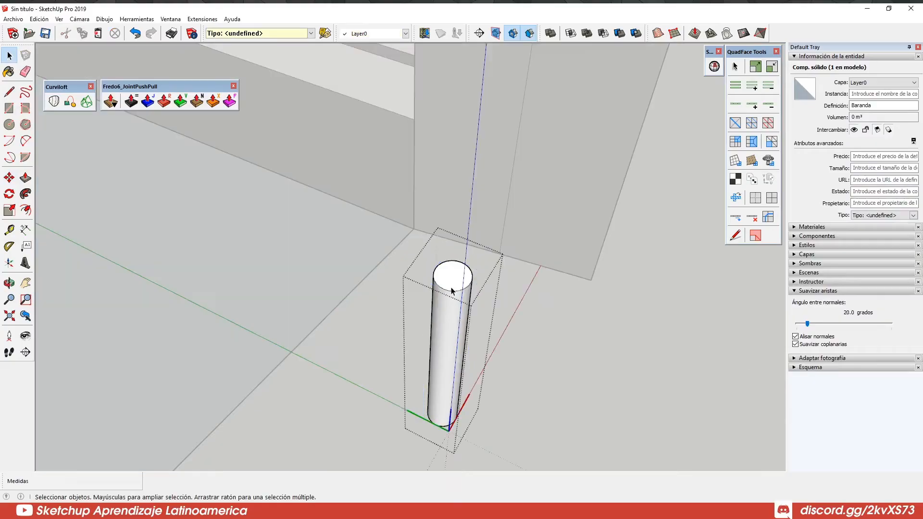
left_click(452, 289)
left_click(201, 21)
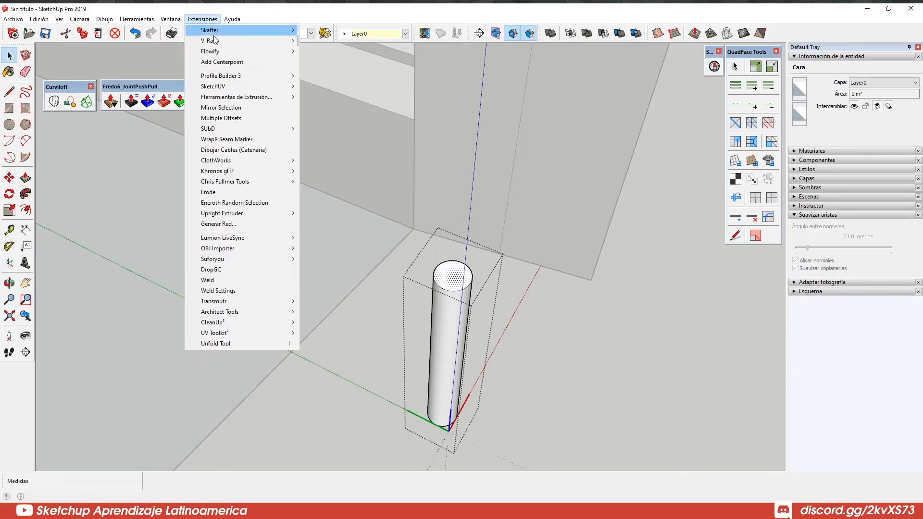
left_click(221, 63)
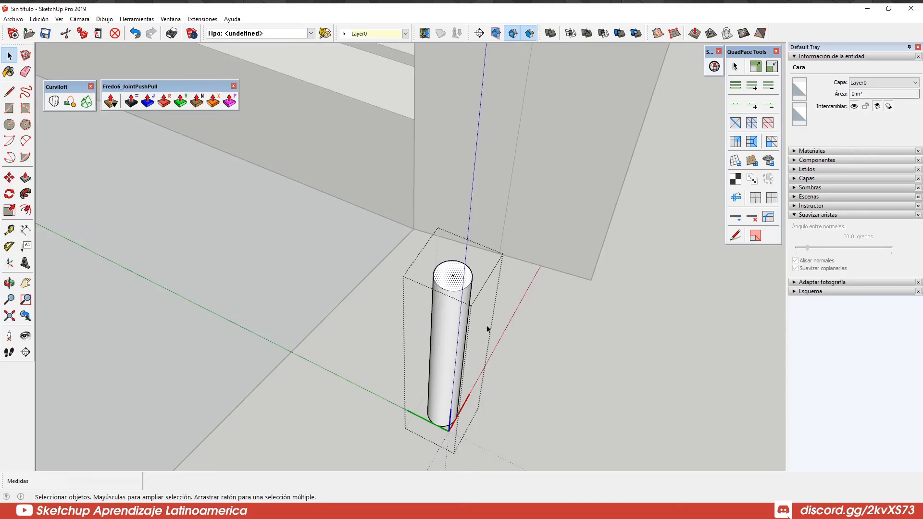
key("Escape")
- Move the post onto the centre line of the outer wall's top, under the lower end of the handrail
key("m")
left_click(452, 275)
scroll(433, 423, "up", 10)
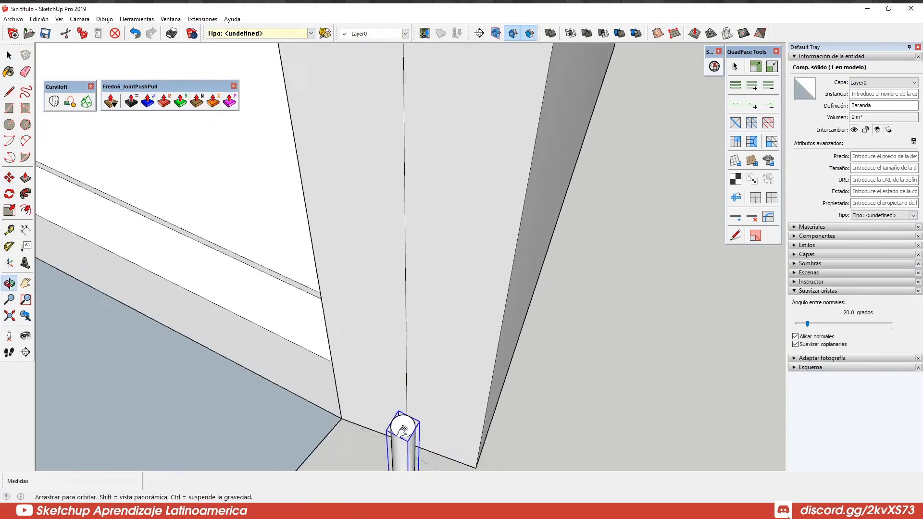
middle_click_drag(440, 177, 395, 362, "shift")
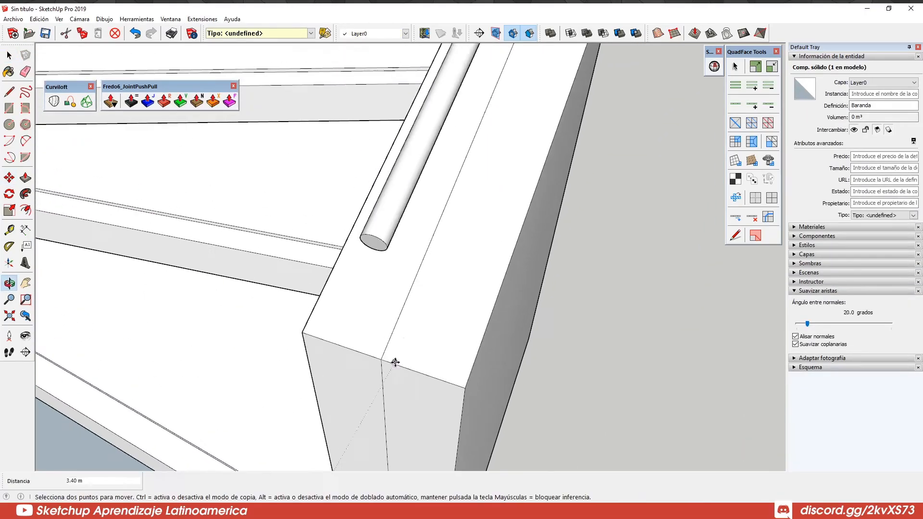
scroll(398, 354, "down", 3)
left_click(417, 279)
middle_click_drag(425, 286, 403, 272)
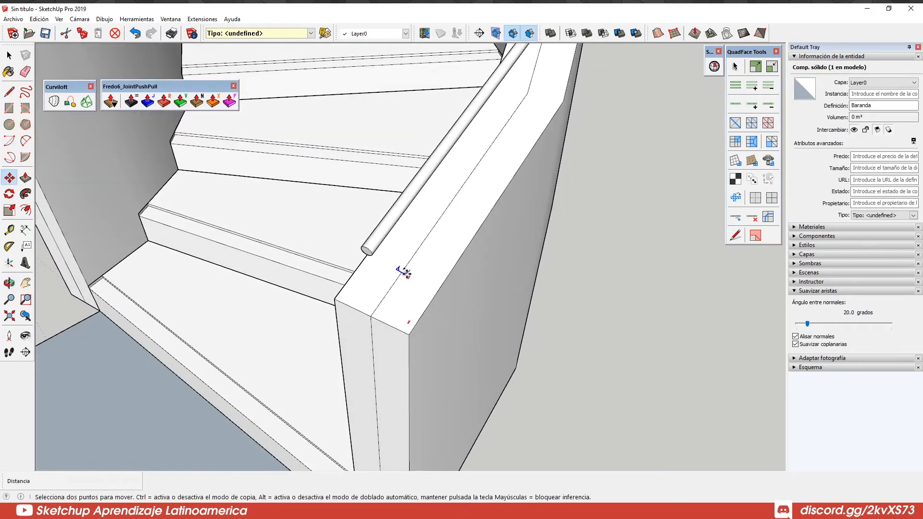
scroll(432, 213, "up", 6)
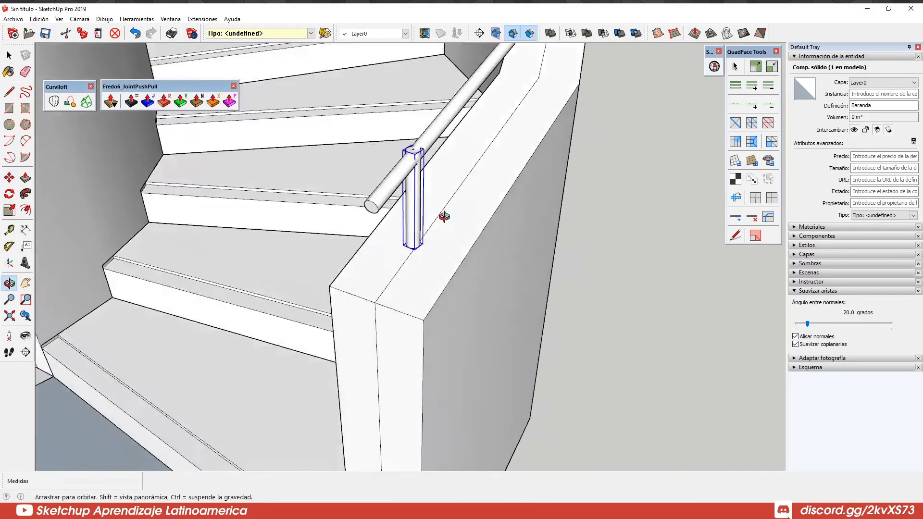
left_click(431, 211)
middle_click_drag(431, 211, 406, 336)
scroll(416, 244, "up", 1)
key("space")
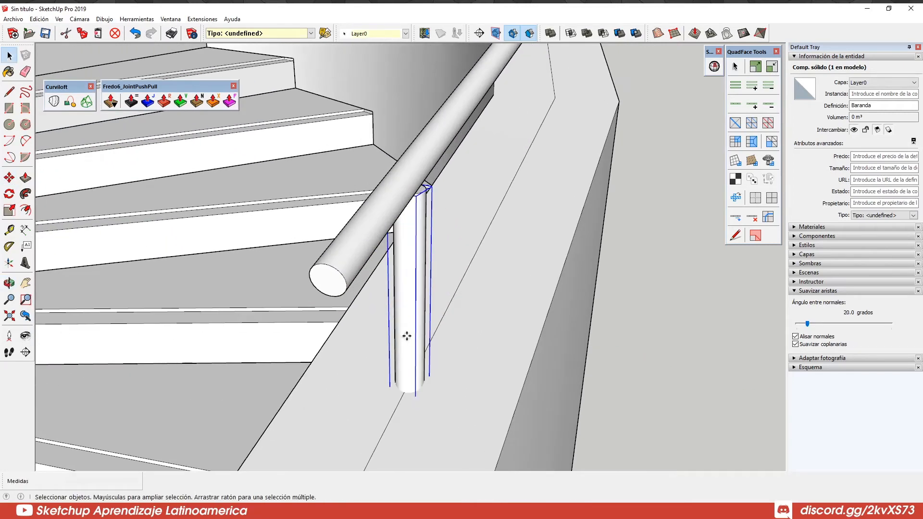
key("m")
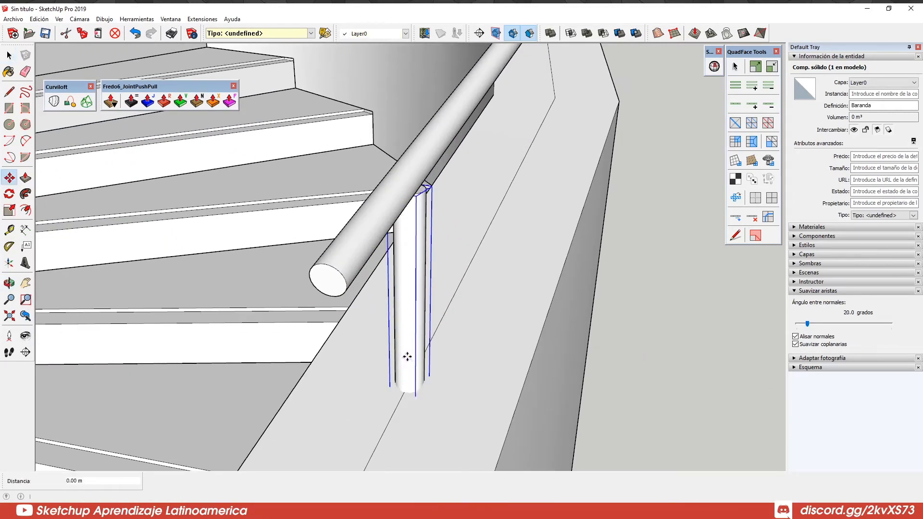
key("space")
- Raise the top face inside the post component by about 0.01 m so it reaches into the handrail
double_click(403, 271)
key("p")
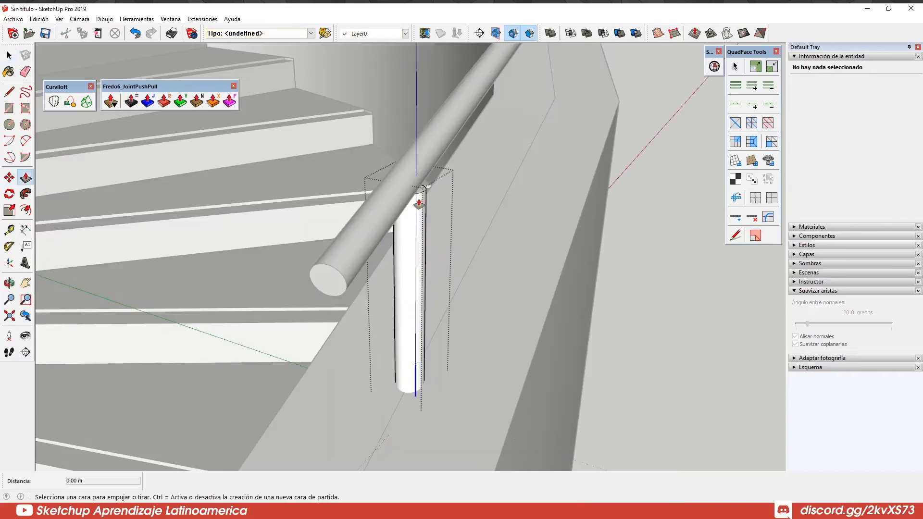
left_click(420, 194)
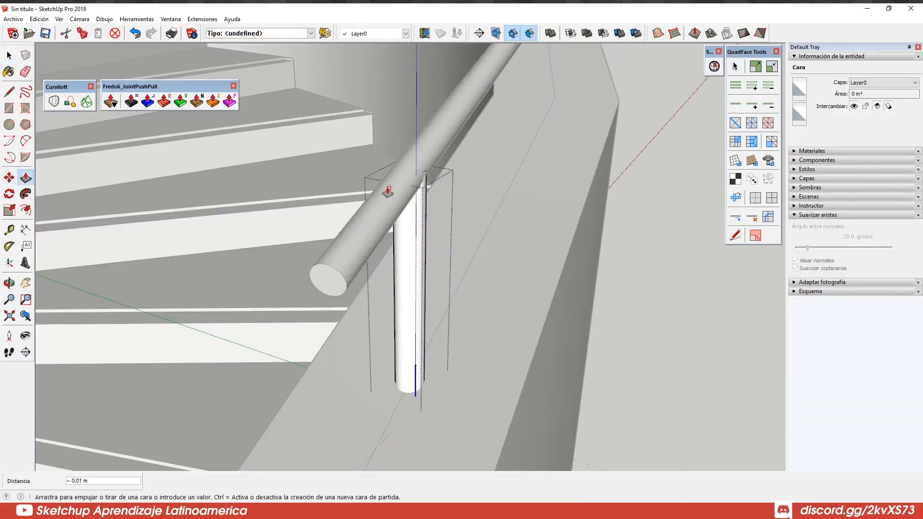
left_click(382, 198)
key("space")
left_click(429, 175)
- Rotate-copy the post around the staircase's central axis over 360 degrees to make 24 evenly spaced copies
middle_click_drag(428, 174, 178, 341)
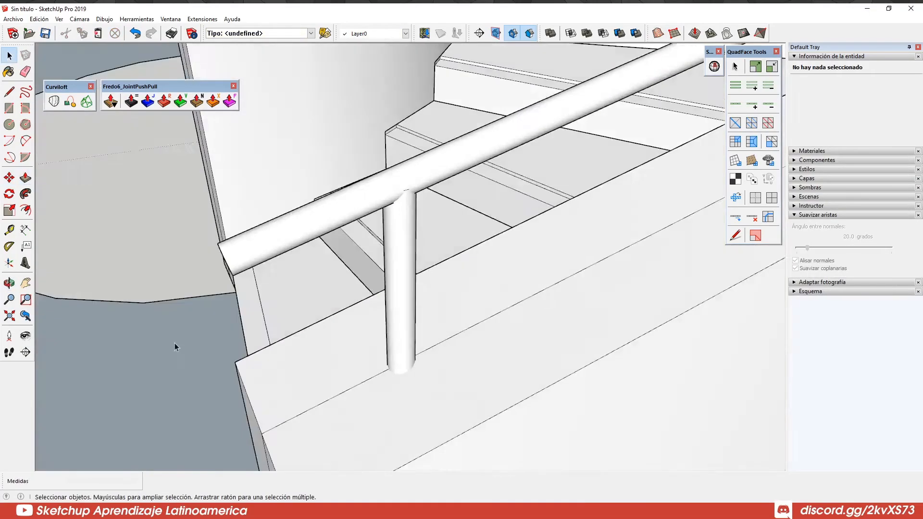
scroll(288, 327, "down", 5)
scroll(323, 329, "down", 5)
left_click(318, 351)
scroll(318, 351, "up", 2)
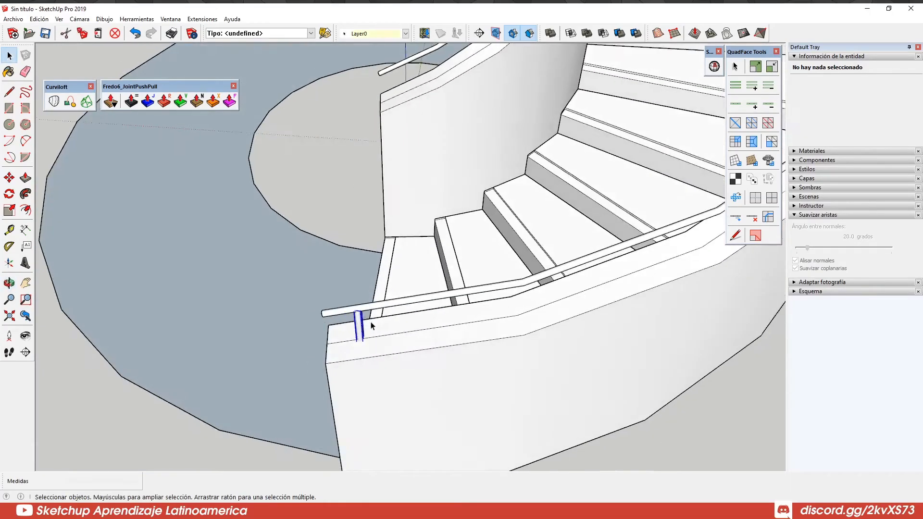
key("m")
scroll(347, 342, "down", 3)
middle_click_drag(365, 361, 413, 370)
scroll(413, 370, "down", 1)
middle_click_drag(416, 316, 405, 370, "shift")
middle_click_drag(405, 371, 411, 336)
scroll(415, 270, "down", 2)
key("q")
middle_click_drag(429, 292, 356, 350)
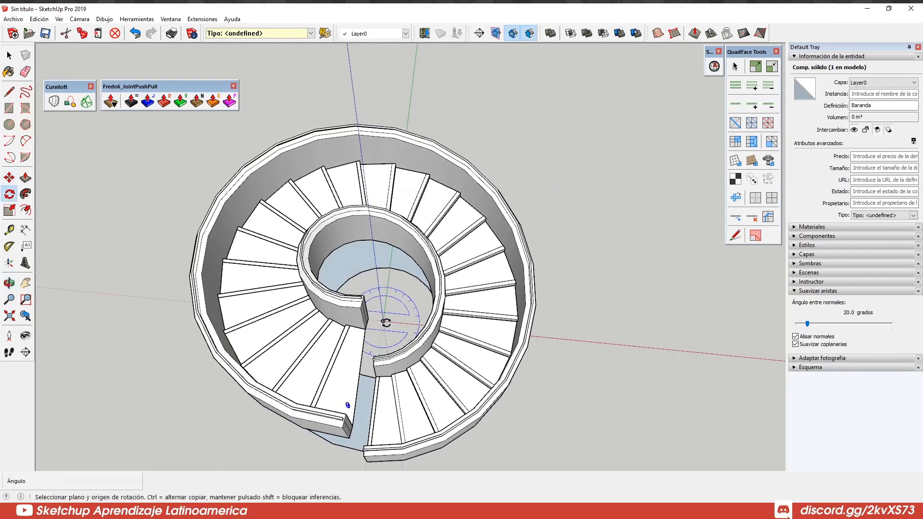
left_click(400, 322)
type("36")
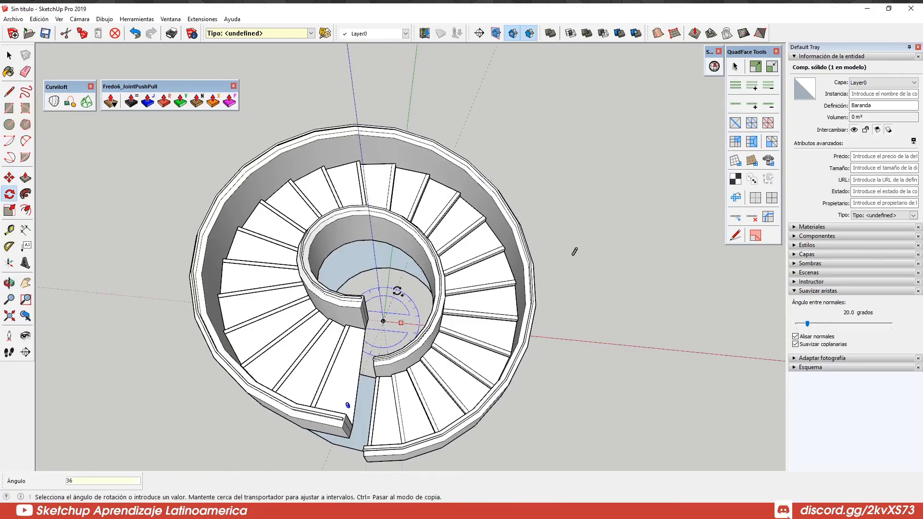
type("0")
key("Return")
key("Return")
scroll(404, 348, "down", 3)
- Raise the ring of posts above the top of the staircase and hide both handrail groups
middle_click_drag(403, 369, 428, 187)
middle_click_drag(415, 234, 415, 113)
middle_click_drag(398, 182, 388, 177, "shift")
key("space")
left_click(374, 183)
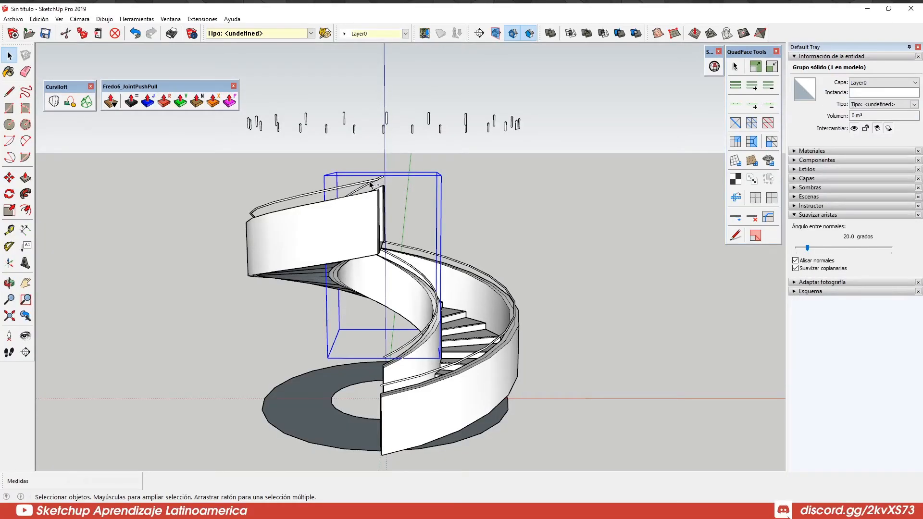
right_click(371, 183)
left_click(394, 176)
- Drop the whole ring of posts onto the top of the outer wall with DropGC
mouse_move(538, 165)
left_mouse_down()
mouse_move(315, 113)
mouse_move(270, 114)
left_mouse_up()
left_click(201, 18)
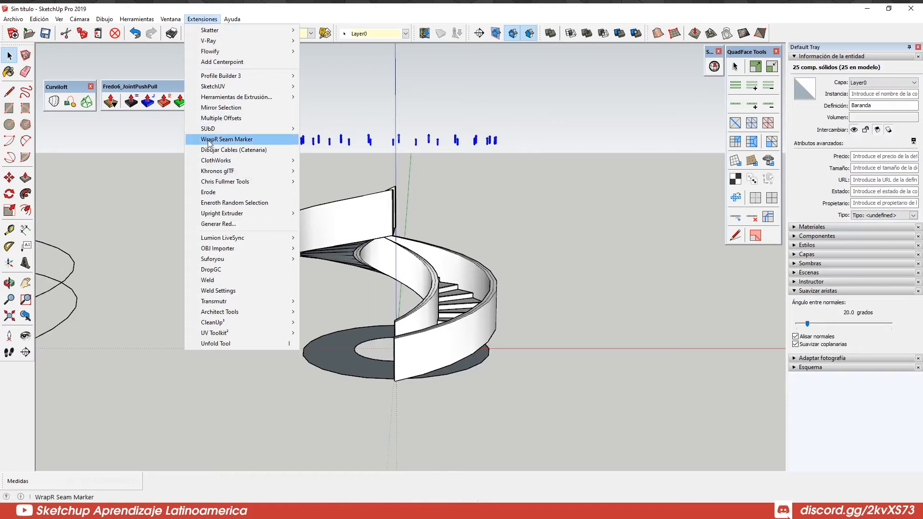
left_click(244, 268)
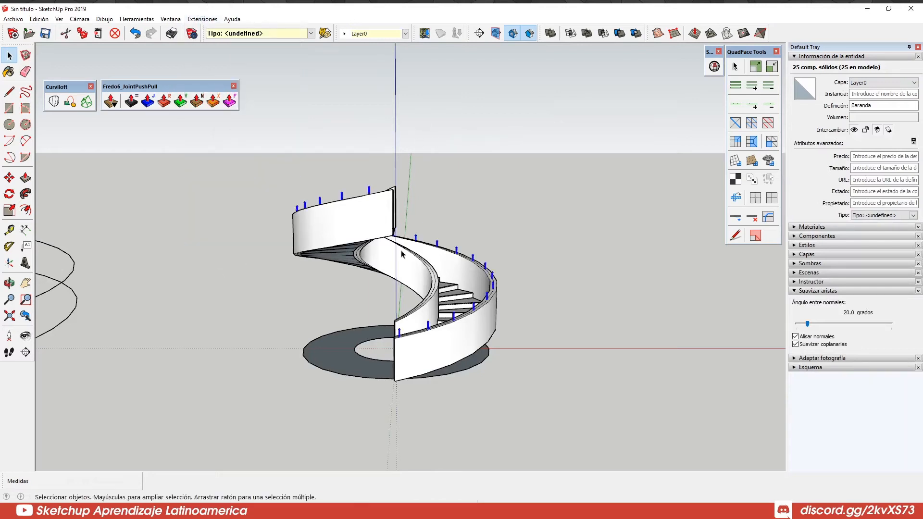
left_click(341, 124)
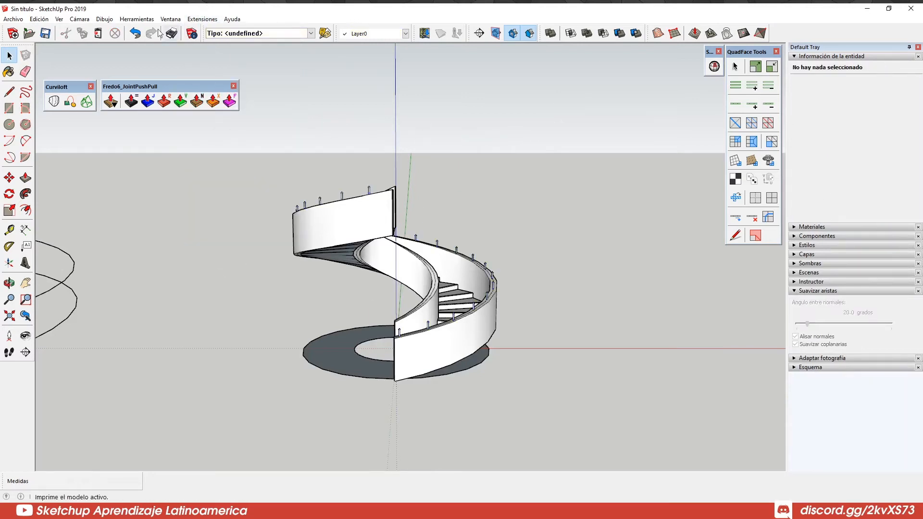
- Unhide the last hidden objects to bring back both handrails
left_click(58, 20)
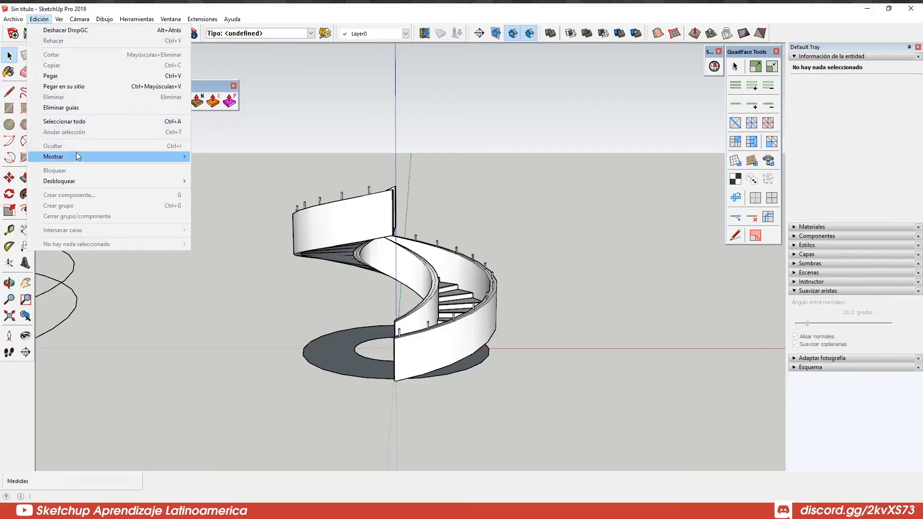
mouse_move(77, 156)
left_click(216, 168)
- Copy the lowest outer post to the inner wall's lower end, from the outer wall's end midpoint to the inner wall's
scroll(385, 200, "up", 1)
middle_click_drag(385, 200, 399, 267)
scroll(442, 253, "up", 4)
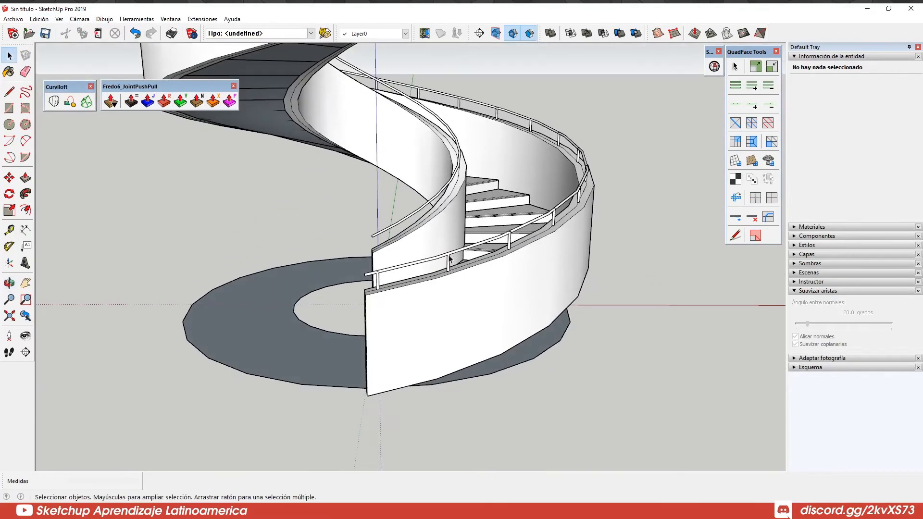
middle_click_drag(516, 114, 647, 311)
scroll(412, 289, "up", 3)
scroll(623, 344, "up", 1)
left_click(616, 330)
key("m")
scroll(647, 311, "up", 1)
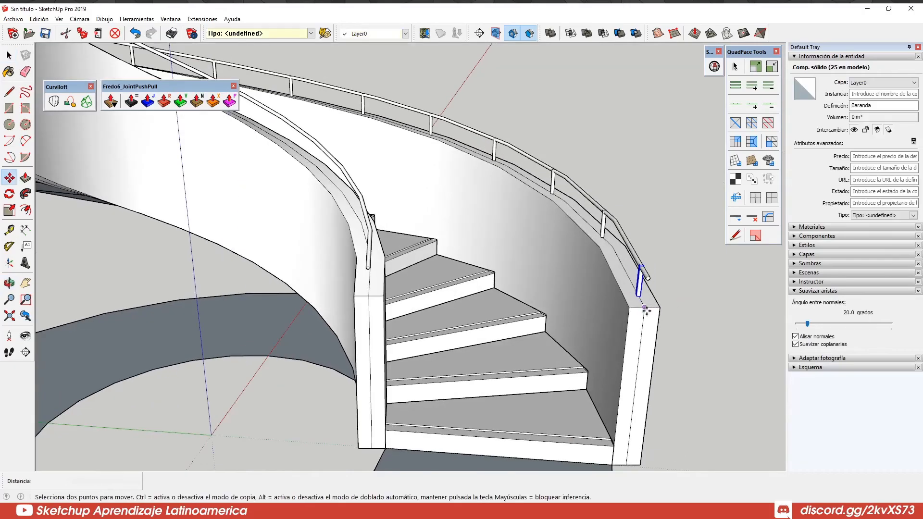
left_click(642, 311)
key("ctrl")
left_click(369, 295)
middle_click_drag(369, 296, 415, 267)
scroll(428, 309, "down", 3)
scroll(418, 276, "up", 5)
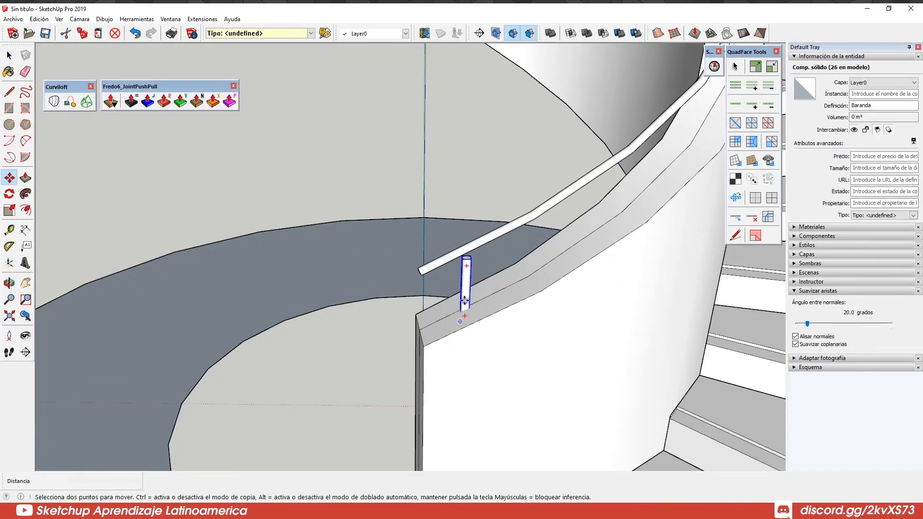
- Rotate-copy the inner wall's post 360 degrees around the staircase's centre, divided into 24 copies
scroll(464, 288, "down", 10)
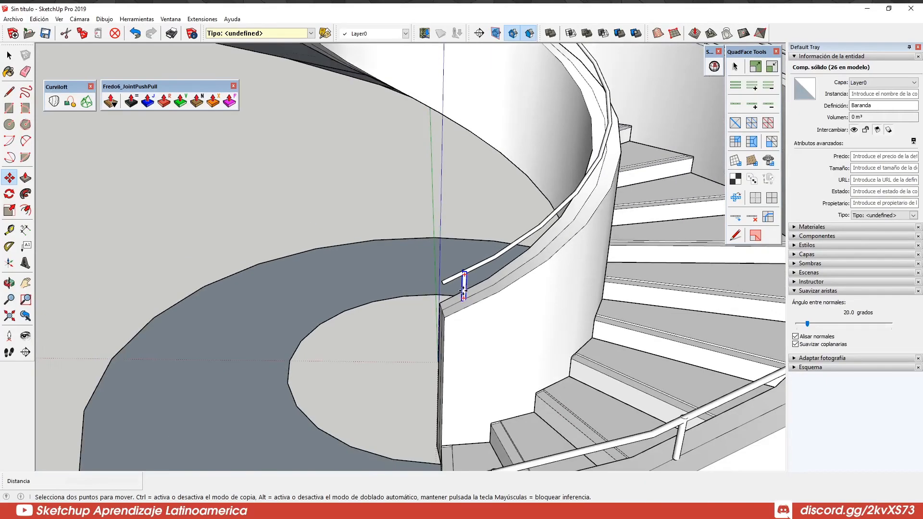
scroll(476, 172, "up", 2)
middle_click_drag(461, 263, 480, 349)
key("q")
middle_click_drag(477, 293, 373, 321)
left_click(367, 316)
left_click(380, 316)
type("360")
key("Return")
type("/24")
key("Return")
- Raise the inner ring of posts above the staircase and hide the inner handrail
middle_click_drag(382, 301, 350, 132)
key("space")
right_click(348, 226)
left_click(376, 184)
- Drop the raised inner ring of posts onto the top of the inner wall with DropGC
left_click_drag(433, 173, 244, 92)
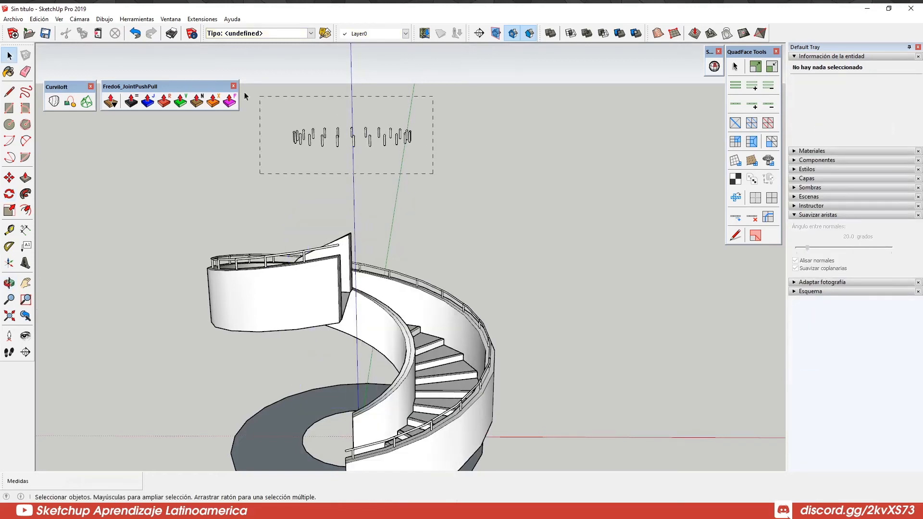
left_click(202, 19)
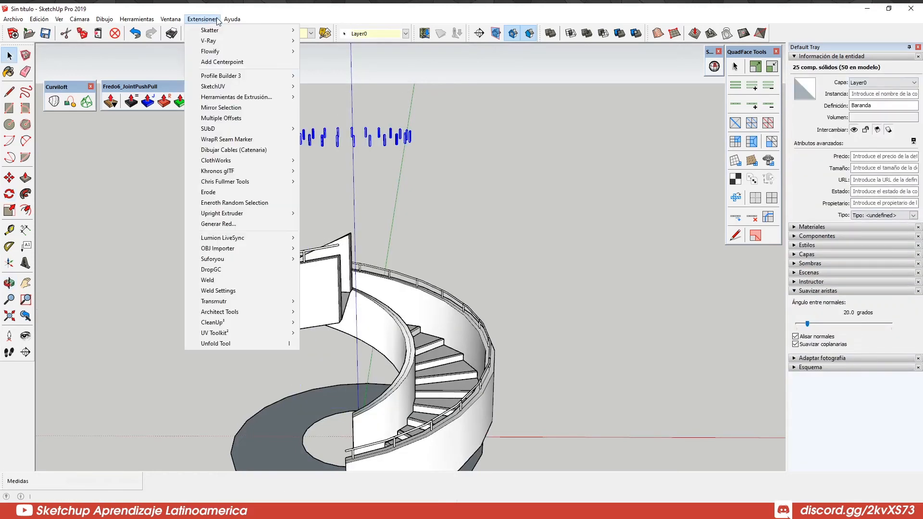
left_click(232, 270)
middle_click_drag(319, 177, 342, 153, "shift")
left_click(342, 153)
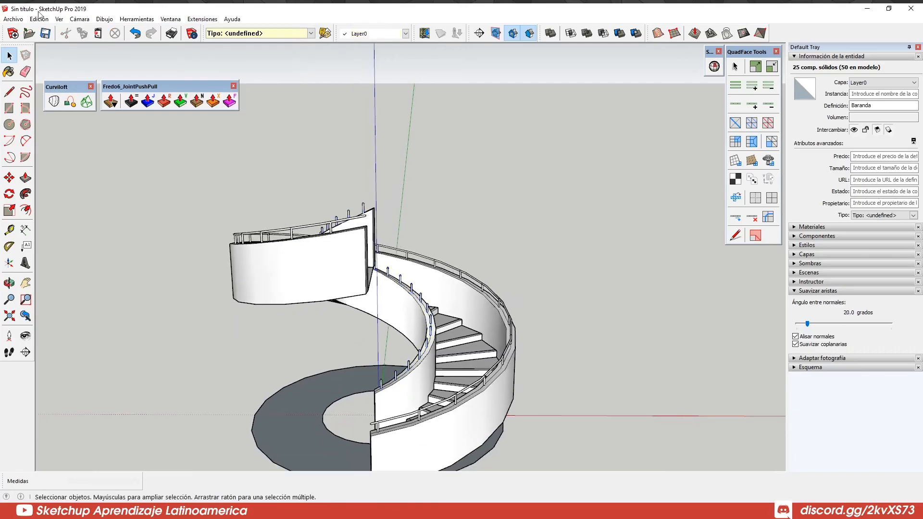
- Unhide the last hidden object to bring back the inner handrail
left_click(46, 19)
mouse_move(152, 155)
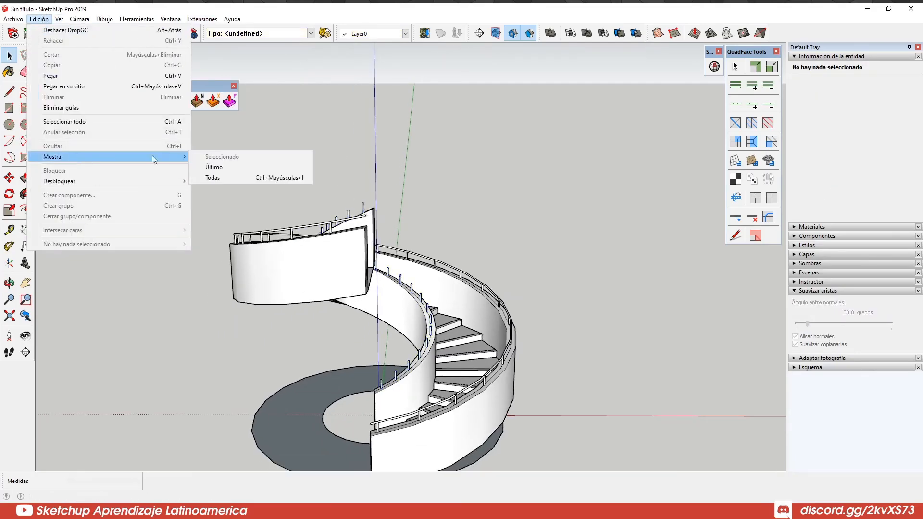
left_click(224, 164)
- Delete every second post along the inner wall, starting with the second one from its lower end
middle_click_drag(393, 191, 270, 232)
scroll(336, 240, "up", 4)
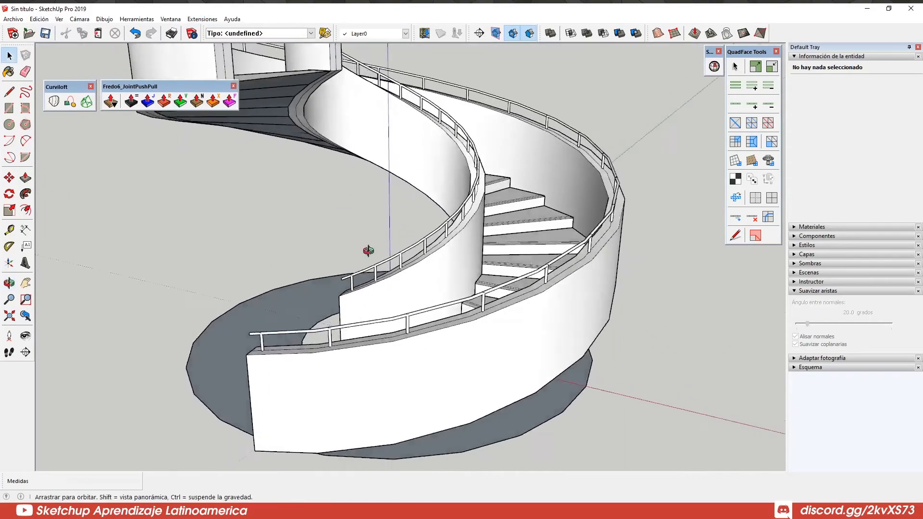
middle_click_drag(368, 236, 313, 282)
scroll(308, 285, "up", 2)
key("e")
key("space")
left_click(303, 286)
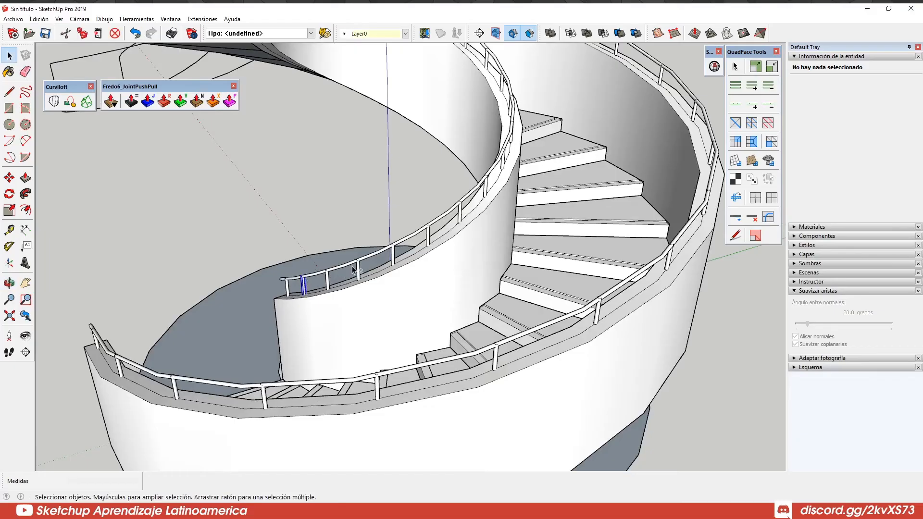
left_click(358, 270, "shift")
scroll(362, 271, "down", 3)
mouse_move(384, 275)
middle_mouse_down()
mouse_move(371, 267)
mouse_move(384, 242)
mouse_move(369, 234)
mouse_move(383, 244)
mouse_move(377, 268)
mouse_move(443, 242)
mouse_move(431, 259)
mouse_move(405, 262)
middle_mouse_up()
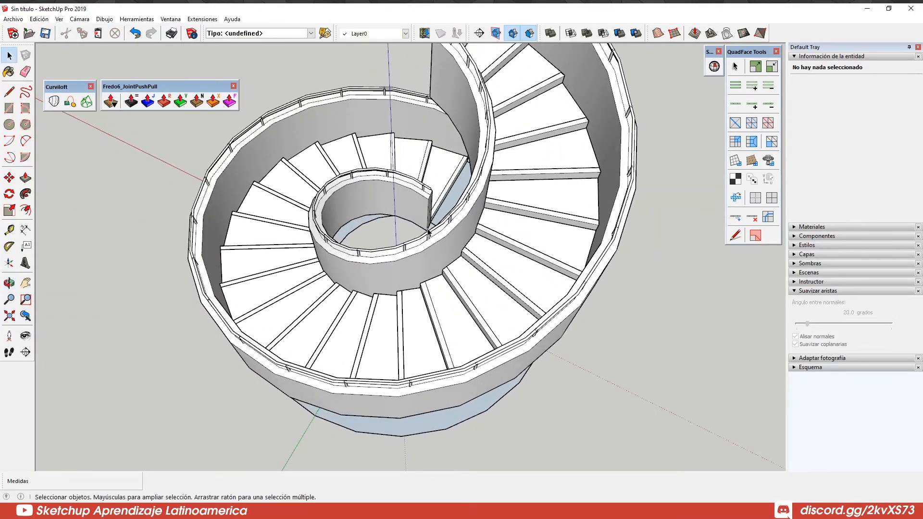
- Delete the remaining surplus posts along the upper part of the inner wall, keeping every second one
middle_click_drag(483, 224, 383, 285)
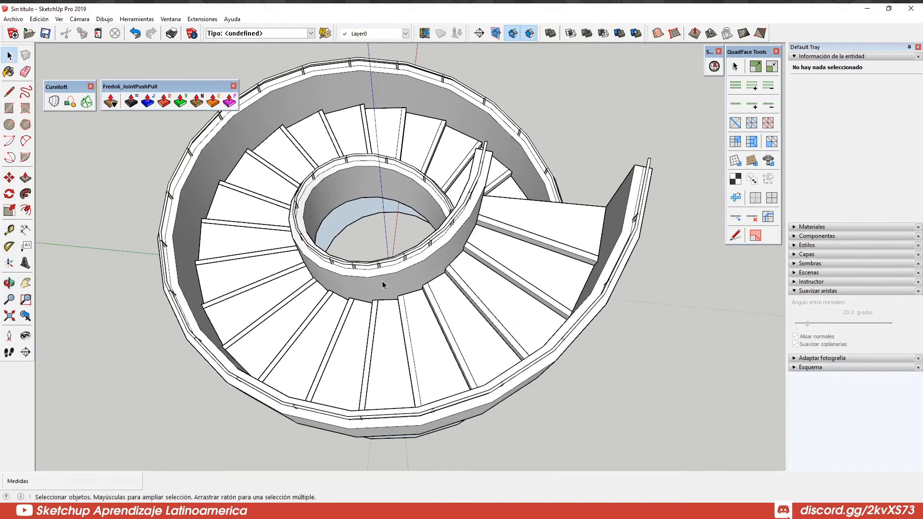
left_click(355, 267)
scroll(365, 269, "up", 4)
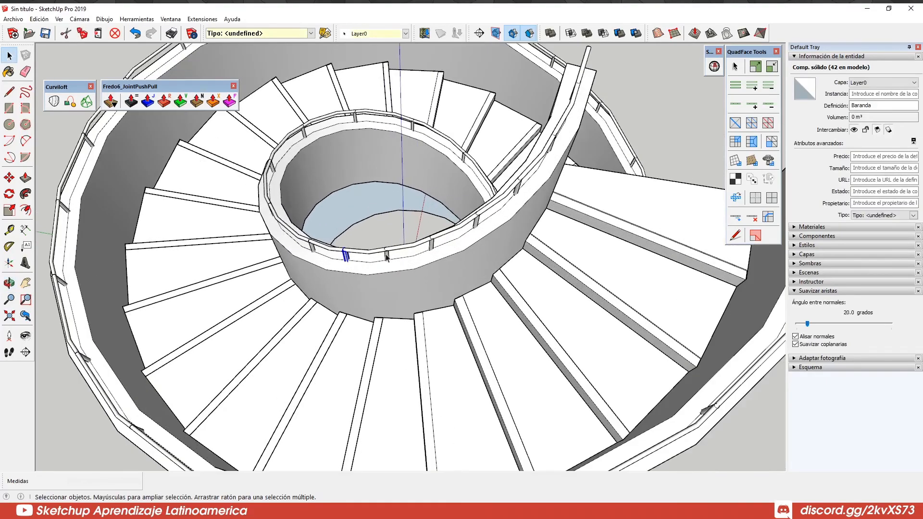
left_click(518, 189)
key("Delete")
middle_click_drag(519, 190, 519, 166)
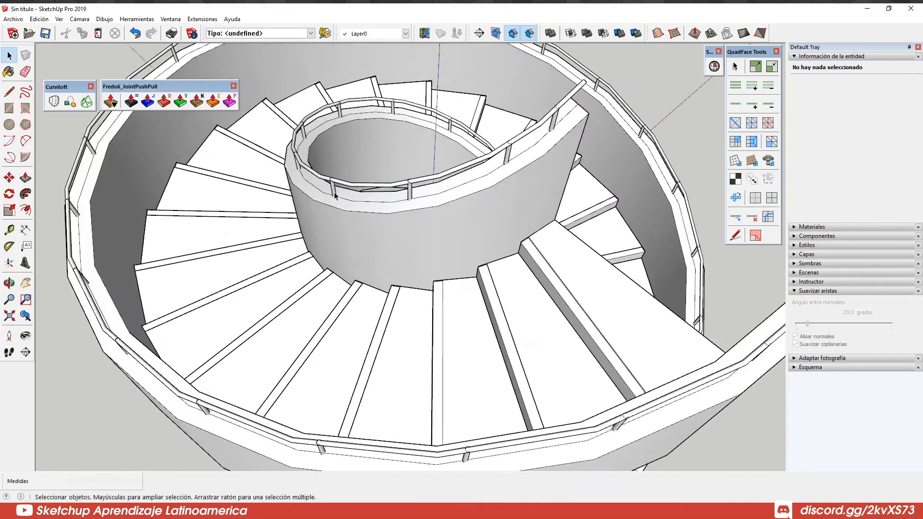
- Examine the handrails and support posts along both walls from all around the staircase
scroll(519, 166, "down", 3)
middle_click_drag(518, 226, 492, 163)
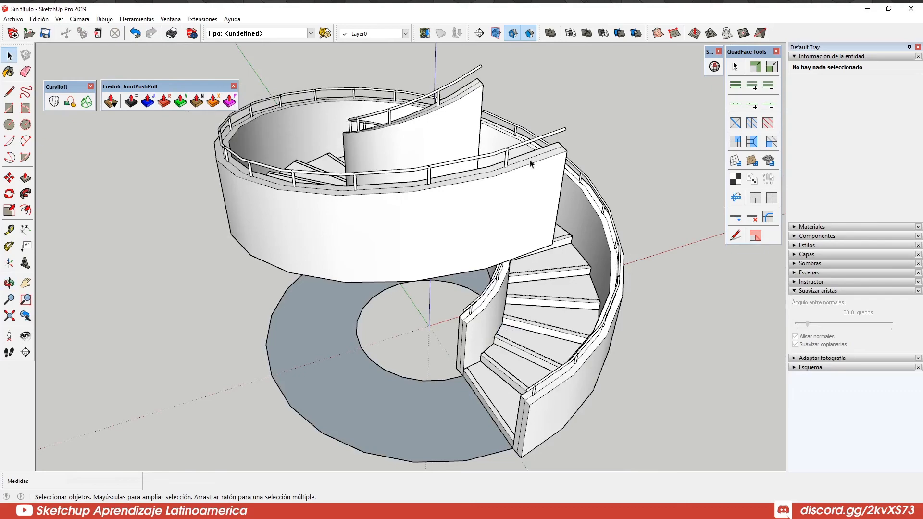
middle_click_drag(385, 202, 596, 227)
scroll(431, 271, "down", 2)
middle_click_drag(539, 321, 442, 288)
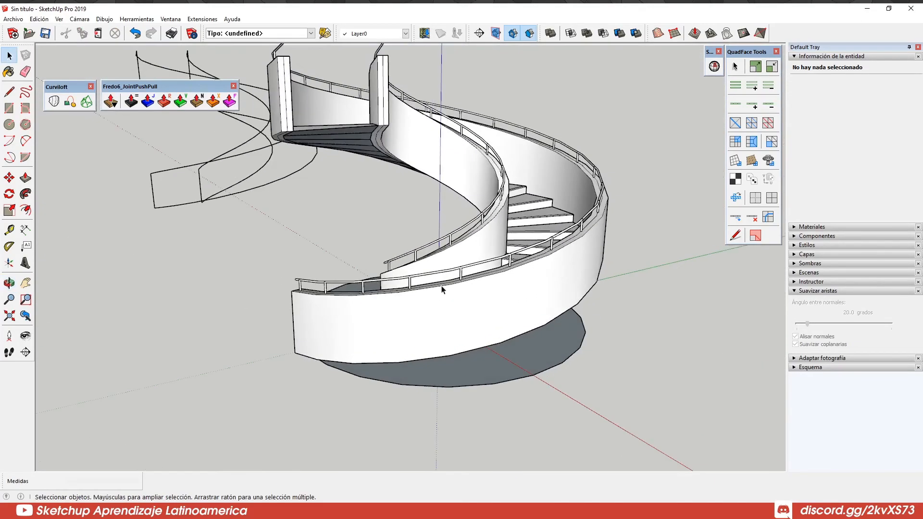
scroll(442, 289, "down", 2)
middle_click_drag(451, 218, 475, 248)
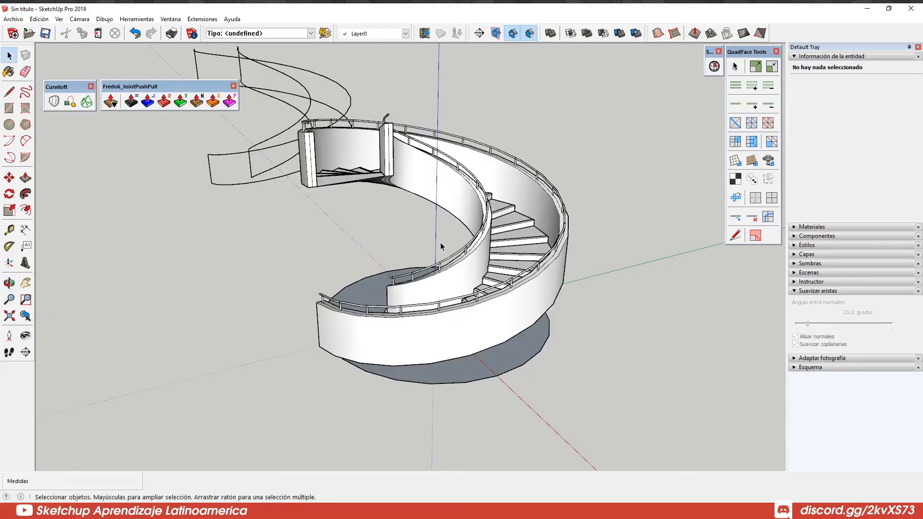
scroll(431, 288, "up", 3)
middle_click_drag(431, 291, 620, 196)
- Smooth the edges of the staircase's whole underside surface from inside its group
middle_click_drag(450, 277, 322, 140)
triple_click(323, 139)
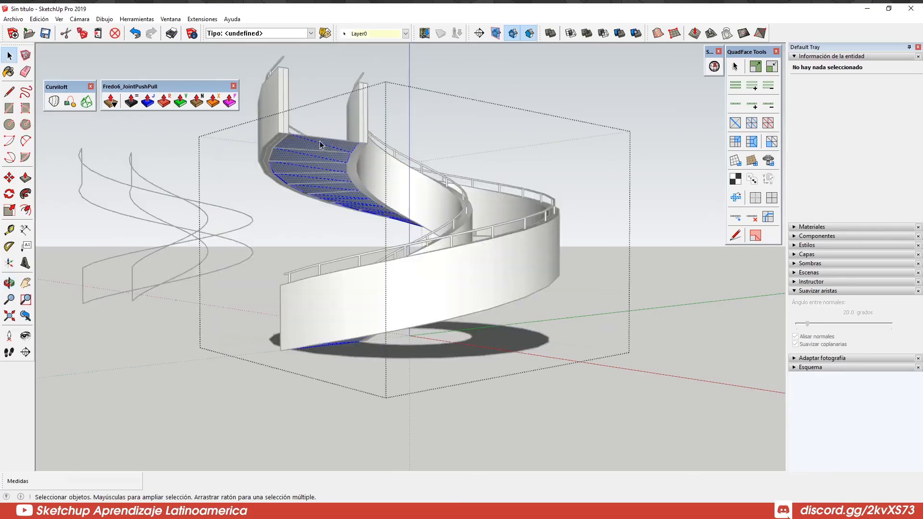
right_click(317, 143)
left_click(355, 250)
key("Escape")
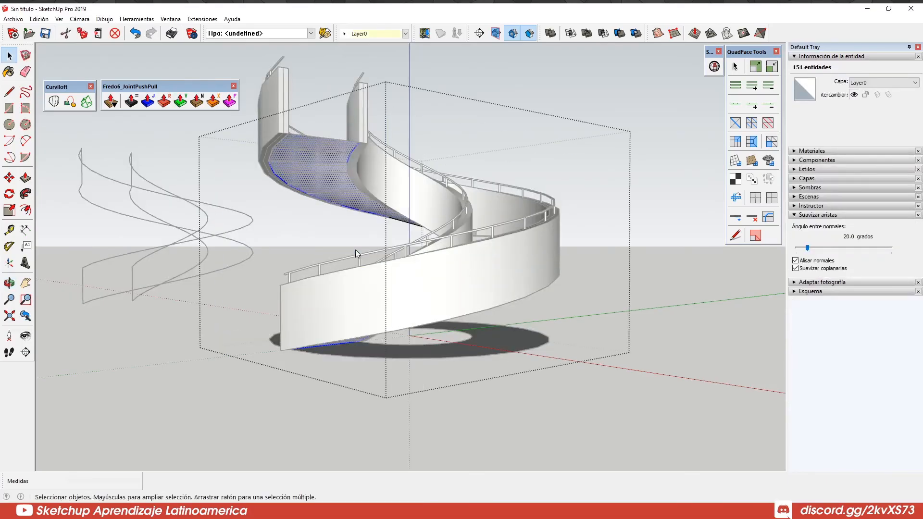
- Delete the flat ring on the ground and the spiral construction curves beside the staircase
middle_click_drag(446, 206, 523, 313)
scroll(495, 264, "down", 5)
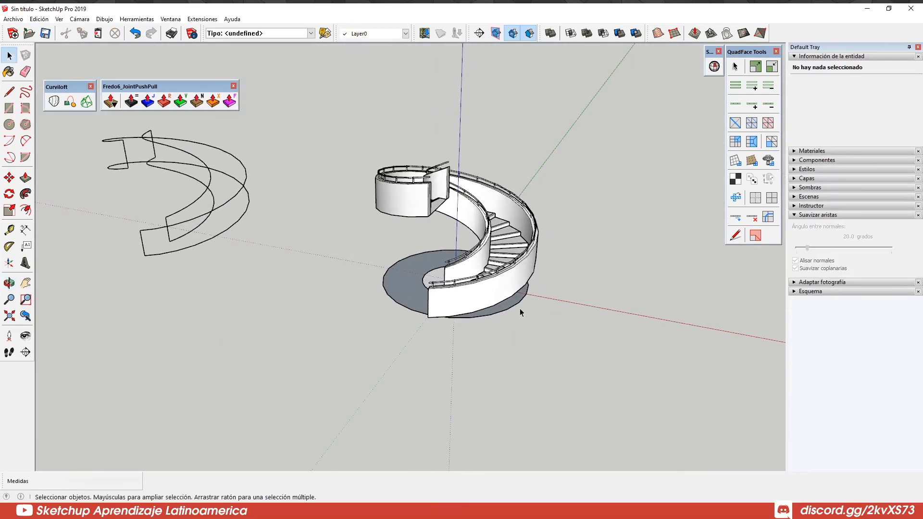
key("Delete")
left_click_drag(252, 274, 229, 233)
key("Delete")
scroll(476, 208, "up", 2)
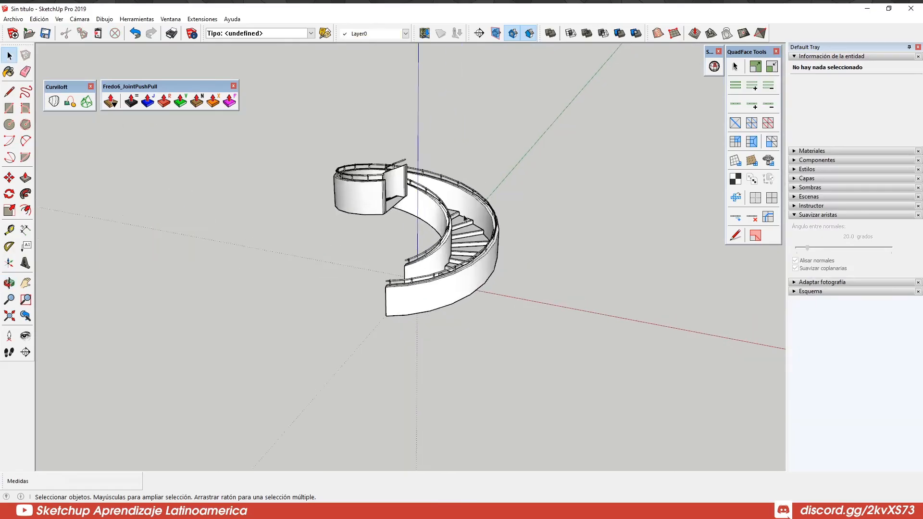
- Open the outer wall's group to examine its edges and check both side walls from several angles
middle_click_drag(475, 230, 394, 183)
scroll(391, 211, "up", 3)
middle_click_drag(529, 262, 544, 268)
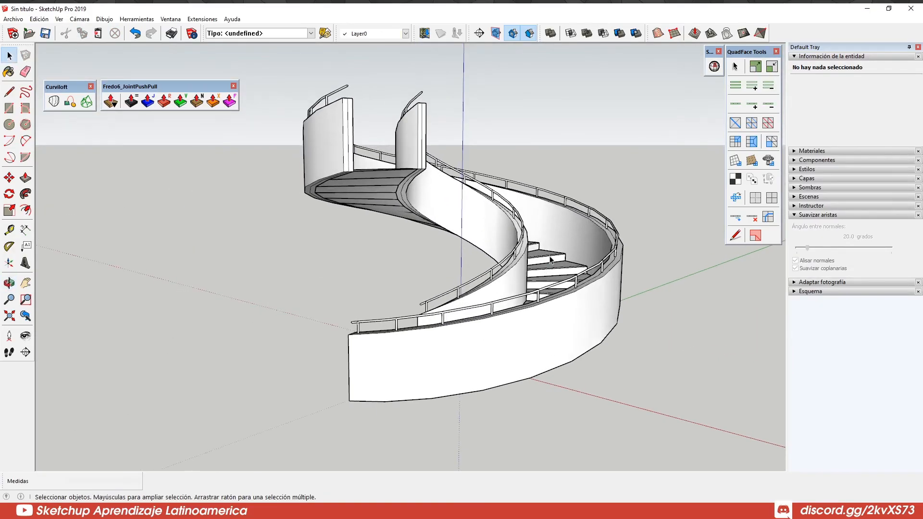
middle_click_drag(518, 305, 562, 342)
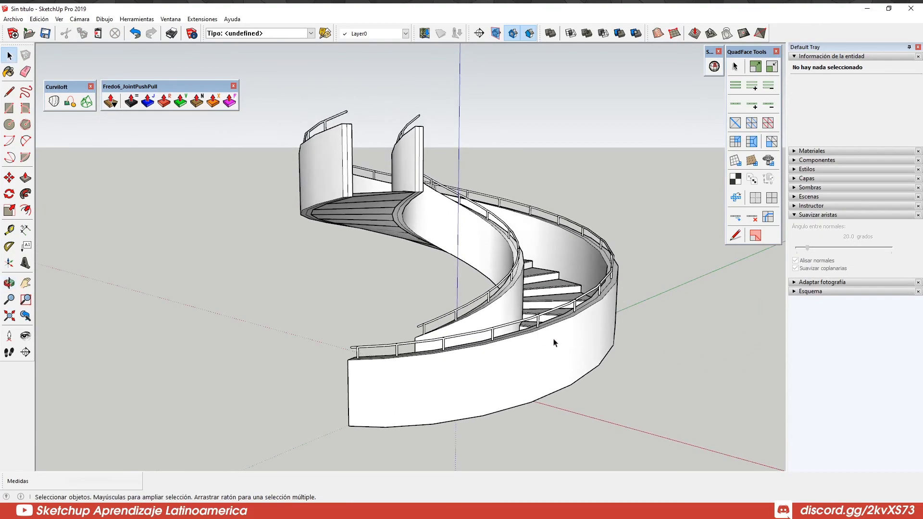
scroll(534, 329, "up", 1)
double_click(563, 323)
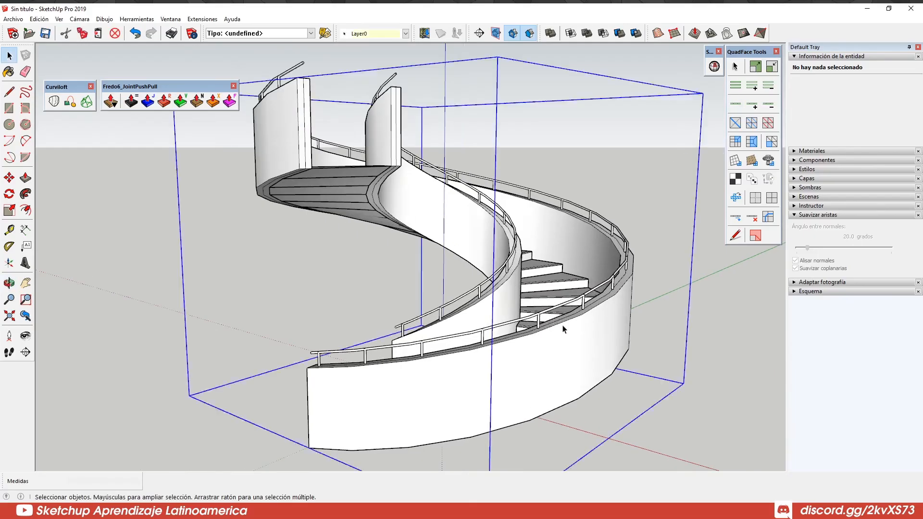
middle_click_drag(563, 325, 595, 359)
left_click(590, 320)
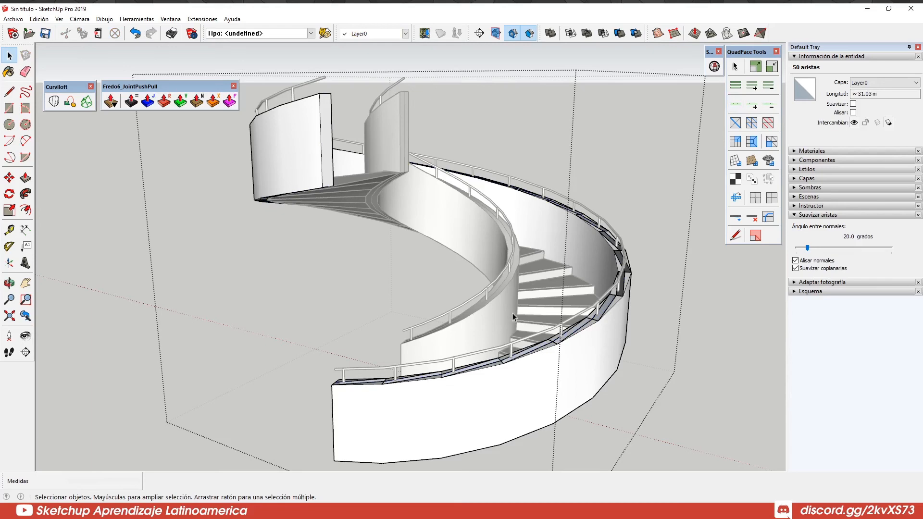
middle_click_drag(512, 313, 559, 325)
left_click(594, 310)
key("Escape")
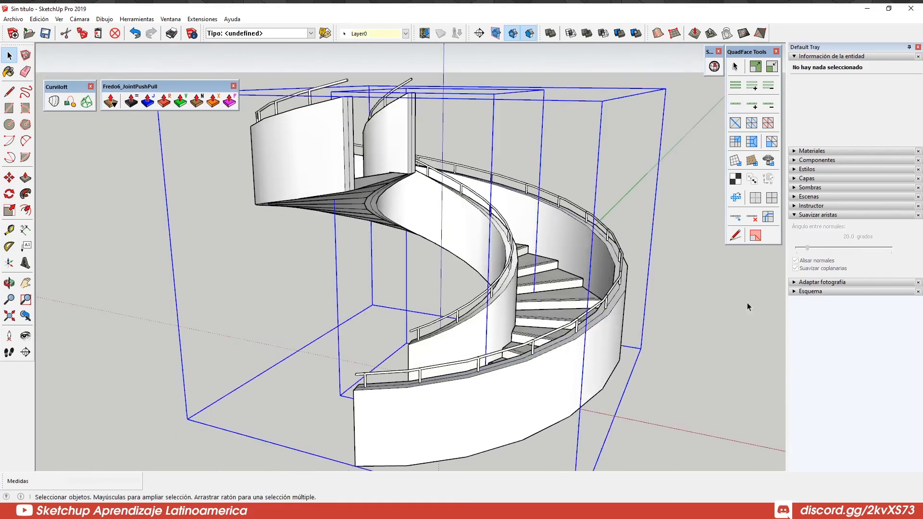
middle_click_drag(668, 310, 562, 336)
left_click(396, 287)
- Copy the complete staircase vertically so that the copy's lower wall end meets the original's upper wall end
scroll(510, 288, "down", 2)
middle_click_drag(562, 337, 506, 396)
scroll(505, 396, "down", 2)
left_click_drag(506, 396, 255, 157)
key("m")
middle_click_drag(373, 392, 408, 383)
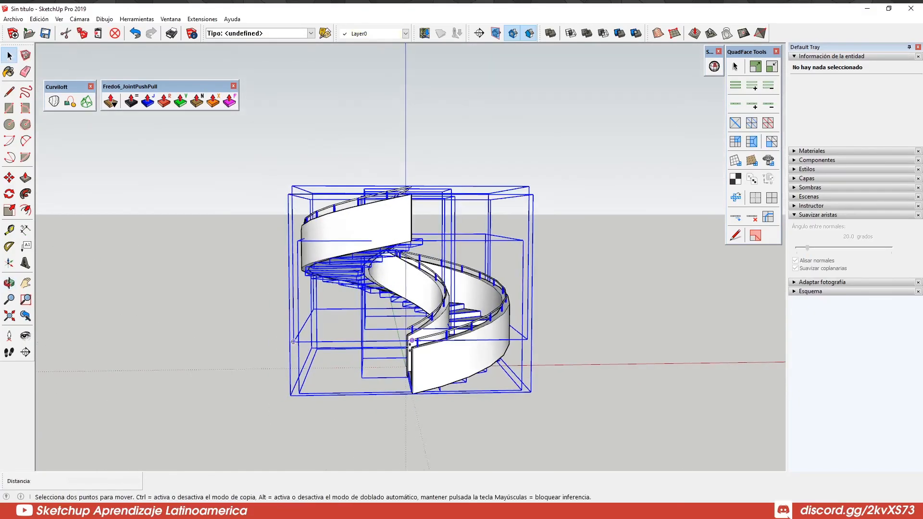
scroll(409, 385, "up", 1)
left_click(412, 398)
key("ctrl")
left_click(411, 227)
- Copy the second flight vertically onto its own upper end to stack a third flight, and clear the selection
scroll(432, 272, "down", 2)
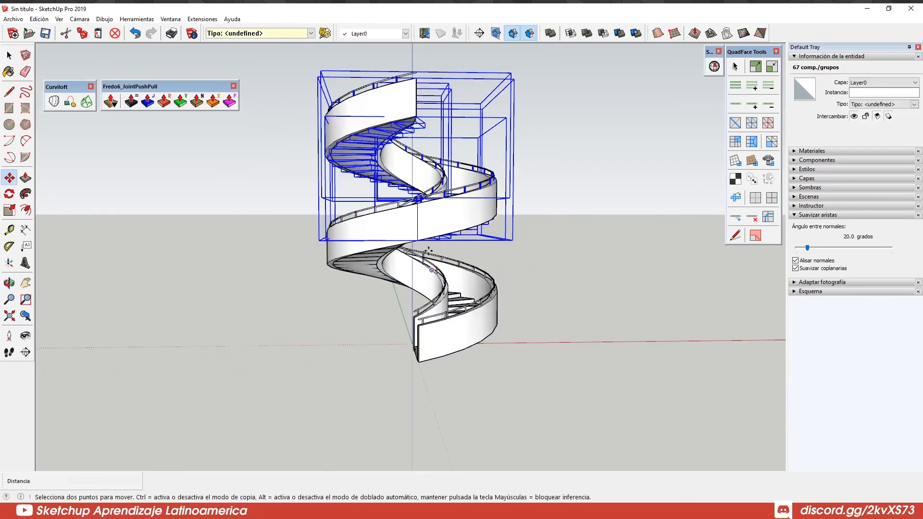
left_click(418, 240)
key("ctrl")
left_click(416, 118)
middle_click_drag(427, 134, 419, 199, "shift")
key("space")
left_click(506, 247)
- Examine the three stacked flights of the spiral staircase from several angles and distances
scroll(506, 247, "down", 1)
mouse_move(507, 247)
middle_mouse_down()
mouse_move(473, 307)
mouse_move(441, 334)
mouse_move(445, 326)
mouse_move(458, 376)
mouse_move(472, 270)
middle_mouse_up()
scroll(423, 342, "up", 1)
middle_click_drag(429, 349, 434, 326)
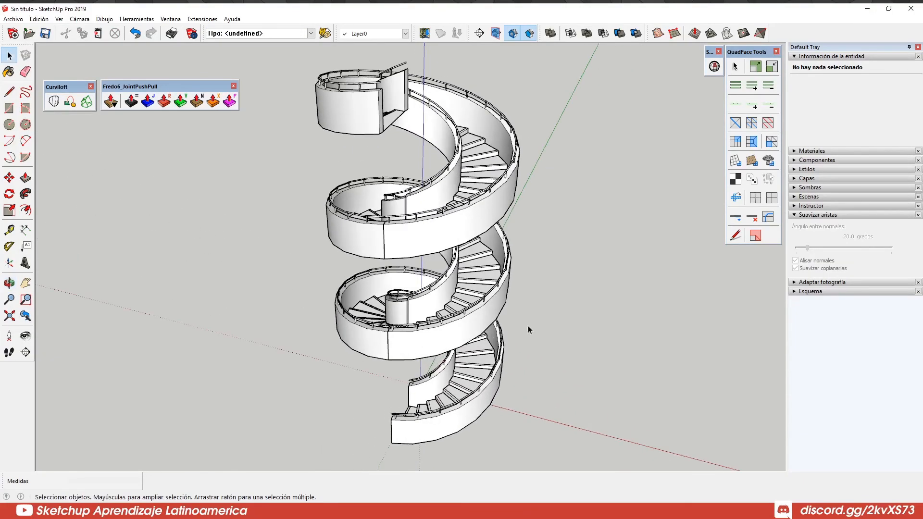
left_click(578, 11)
middle_click_drag(422, 354, 451, 335)
scroll(452, 335, "down", 2)
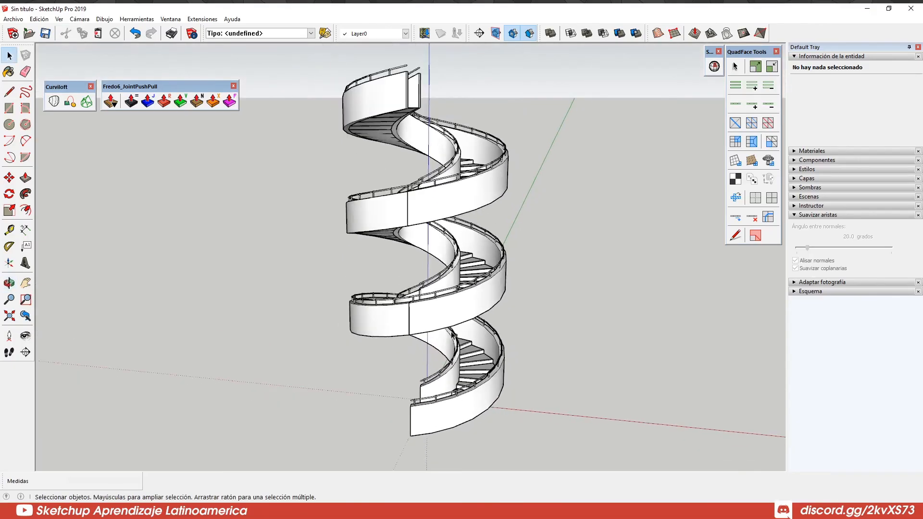
middle_click_drag(489, 305, 485, 259)
scroll(457, 380, "up", 3)
middle_click_drag(457, 377, 561, 384)
scroll(514, 392, "down", 3)
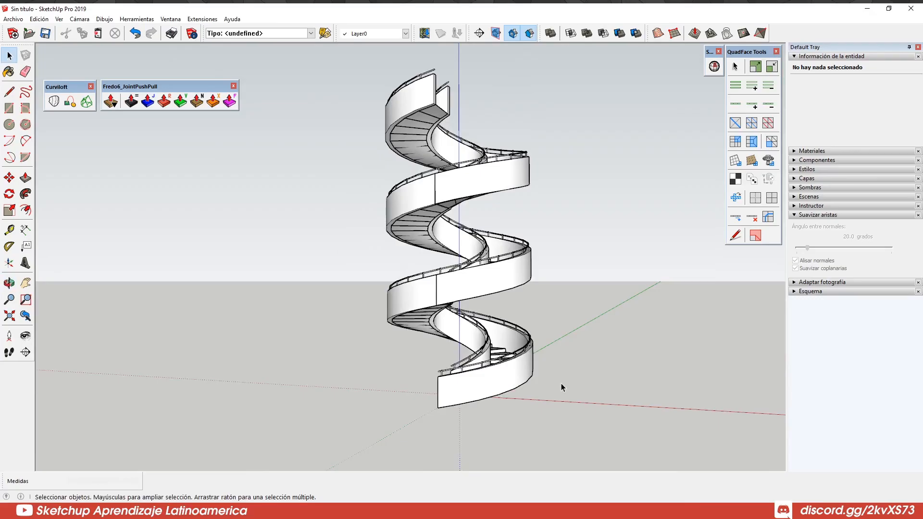
middle_click_drag(561, 383, 459, 369)
scroll(459, 369, "down", 2)
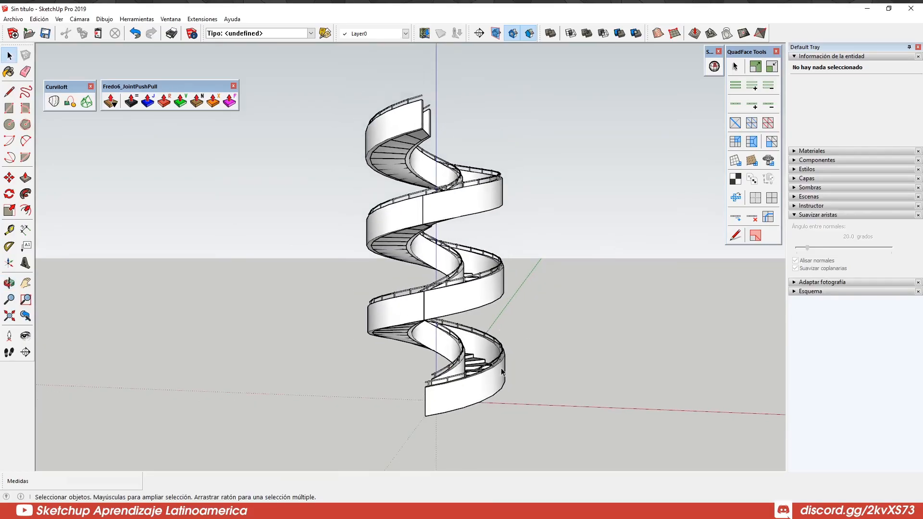
scroll(501, 370, "up", 1)
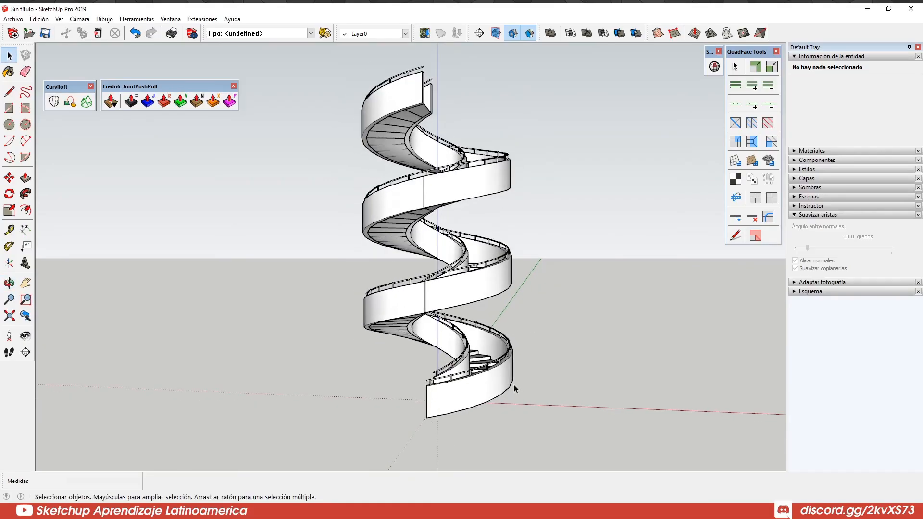
middle_click_drag(514, 385, 470, 410)
middle_click_drag(521, 396, 547, 371)
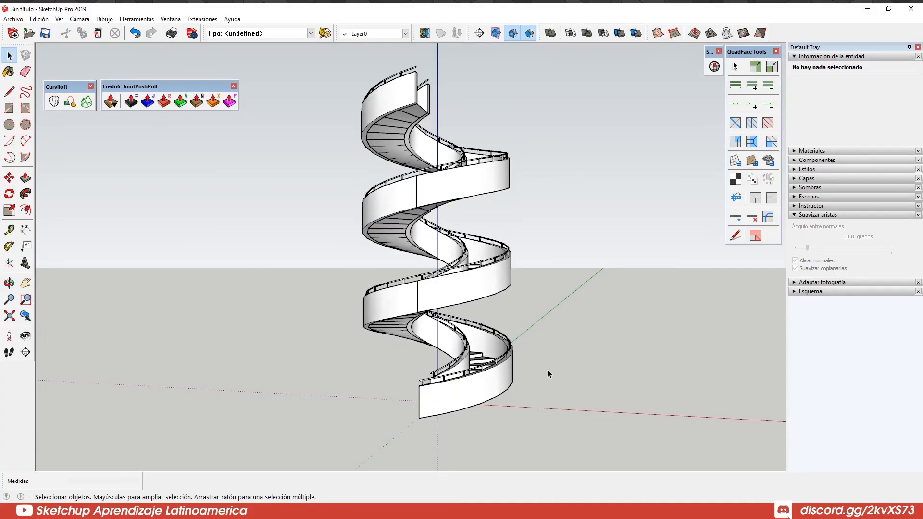